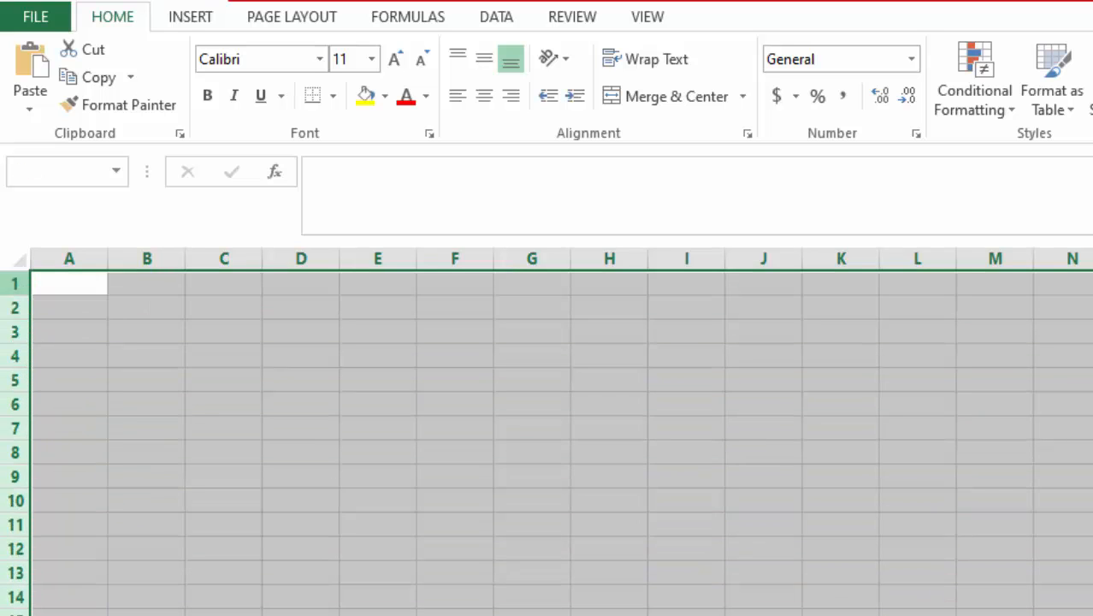
# - Set the row height of the entire worksheet to 20
pyautogui.click(390, 396)
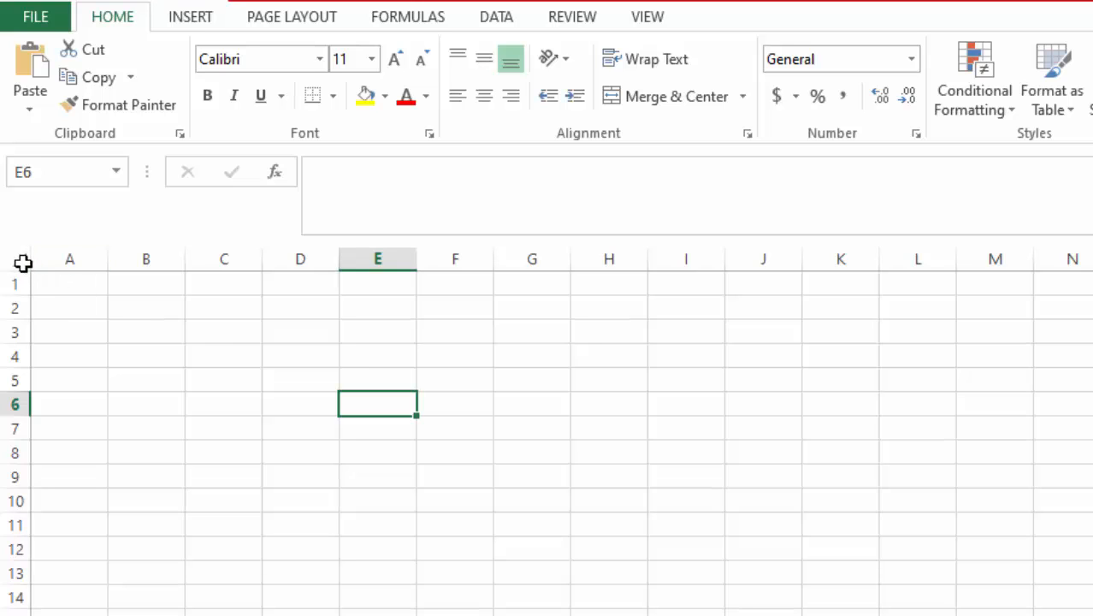
pyautogui.click(17, 261)
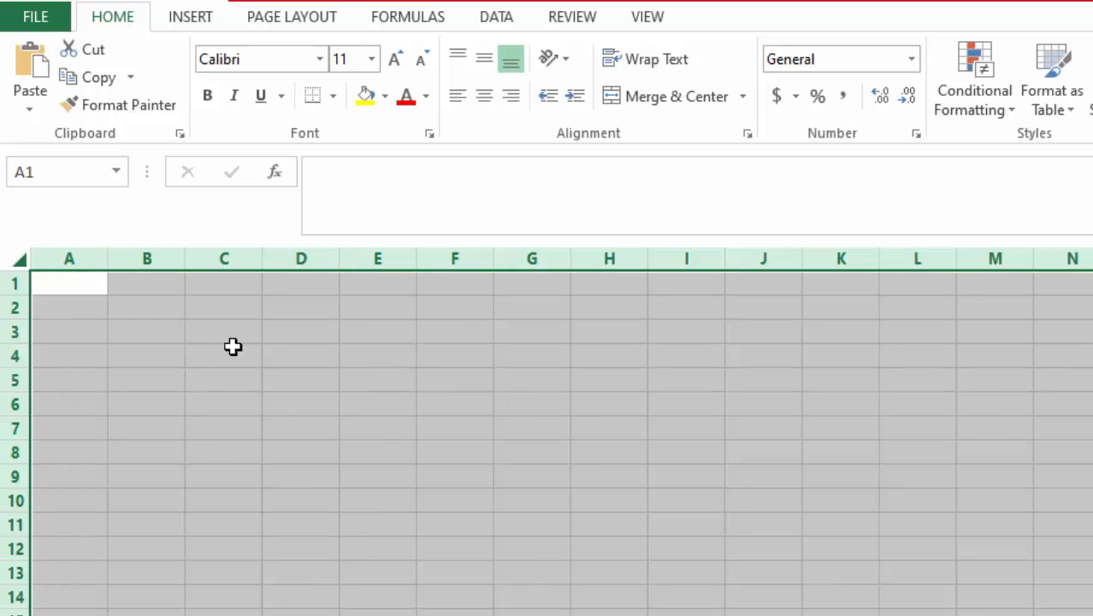
pyautogui.rightClick(270, 340)
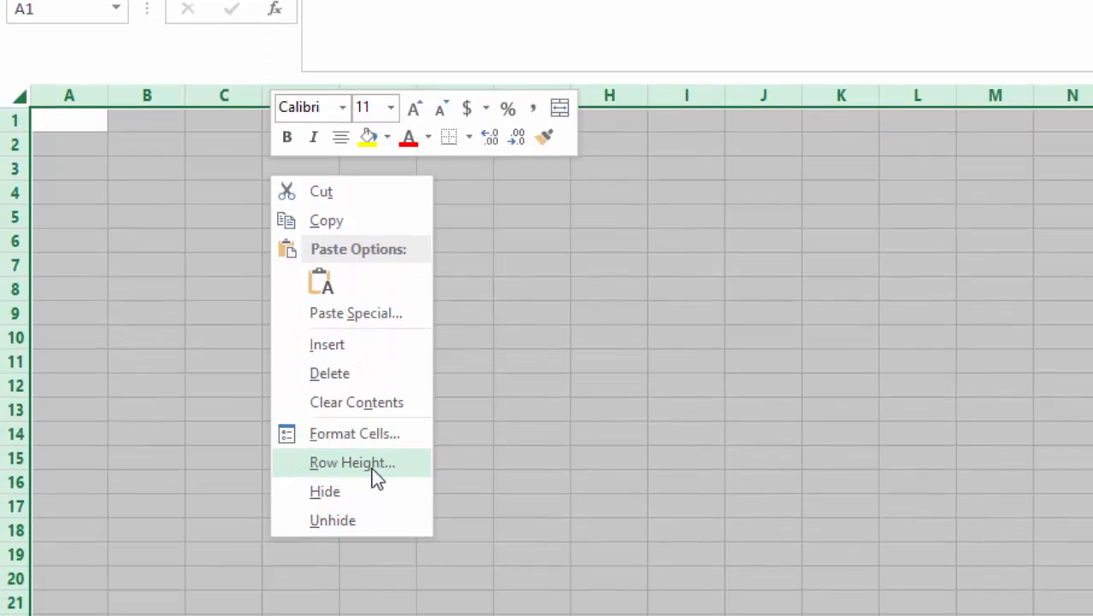
pyautogui.click(354, 463)
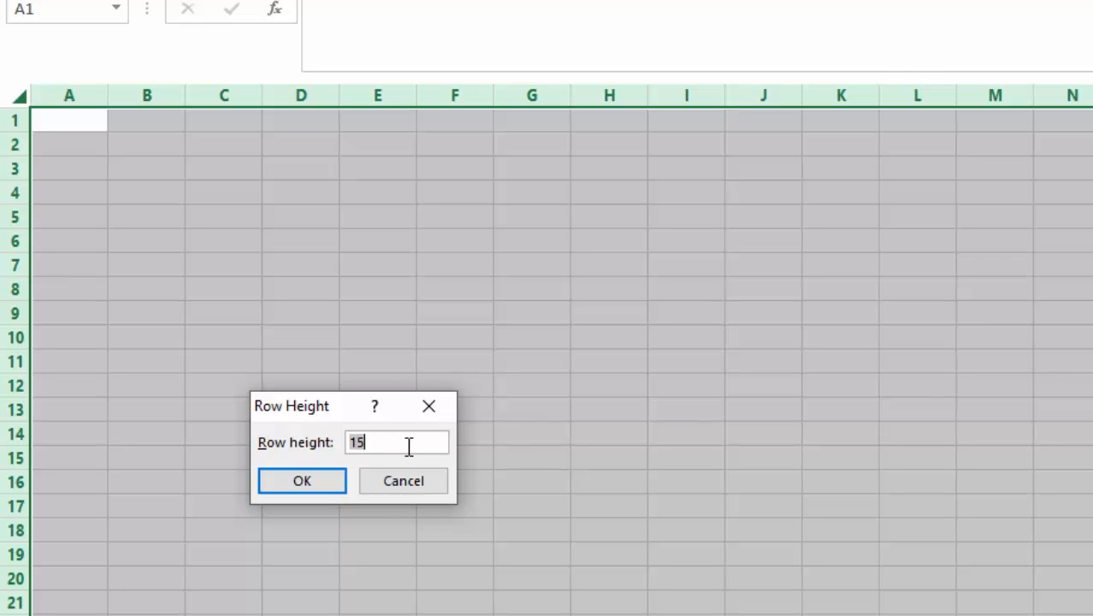
pyautogui.write('20')
pyautogui.click(304, 482)
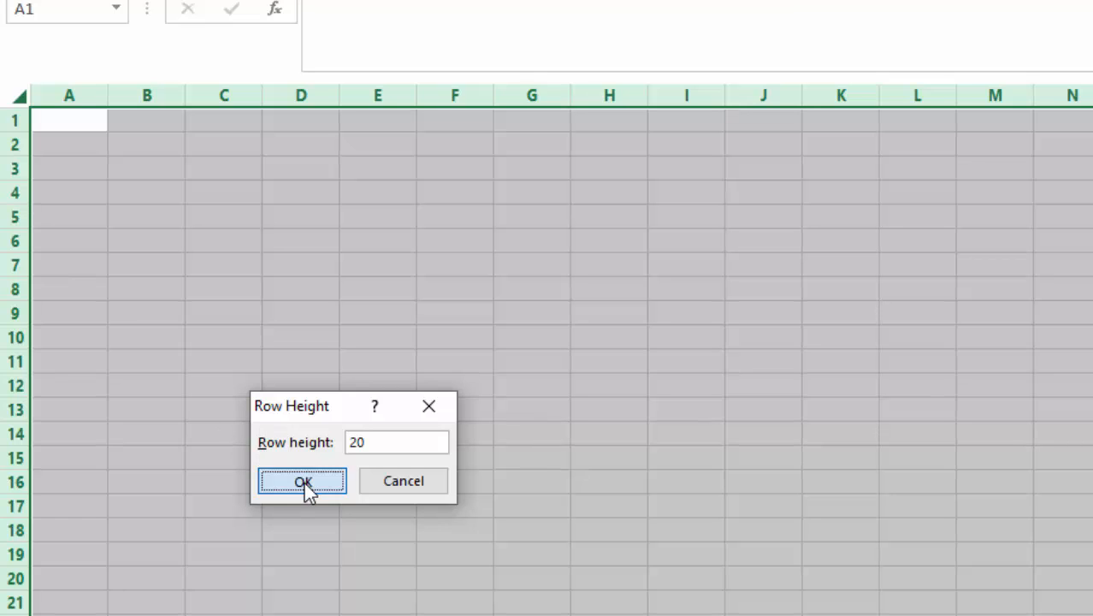
pyautogui.click(447, 346)
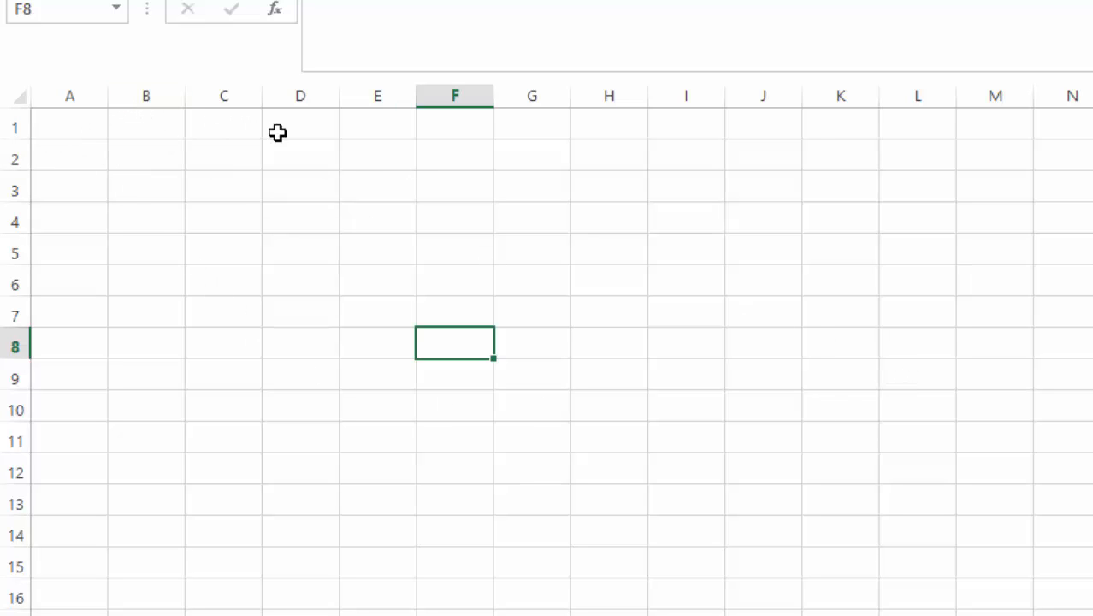
# - Enter the title "Class Performance" in cell A1
pyautogui.click(85, 130)
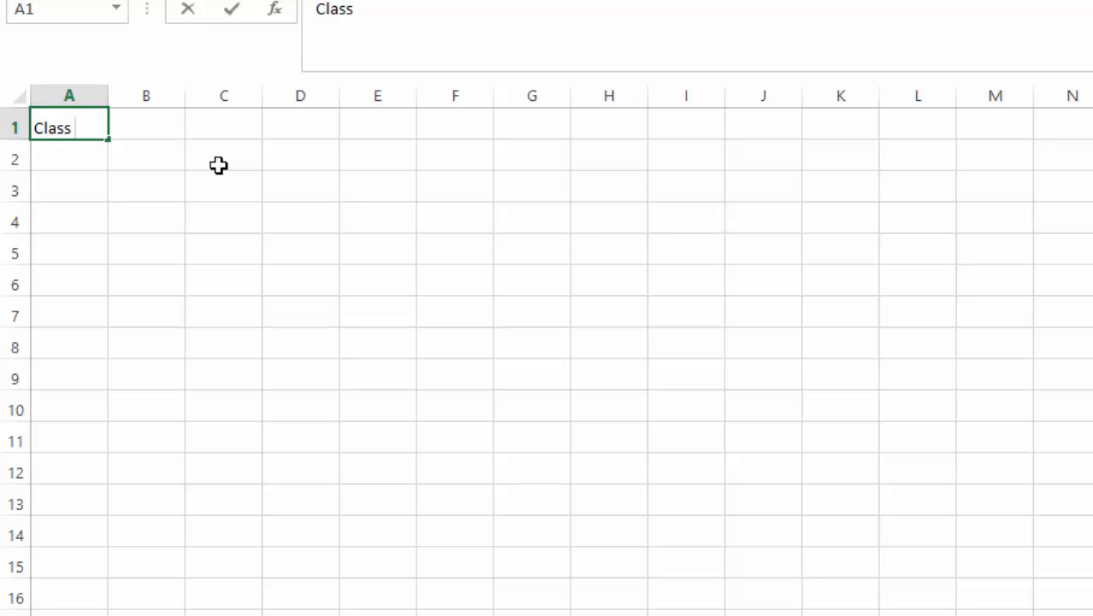
pyautogui.write('erfo')
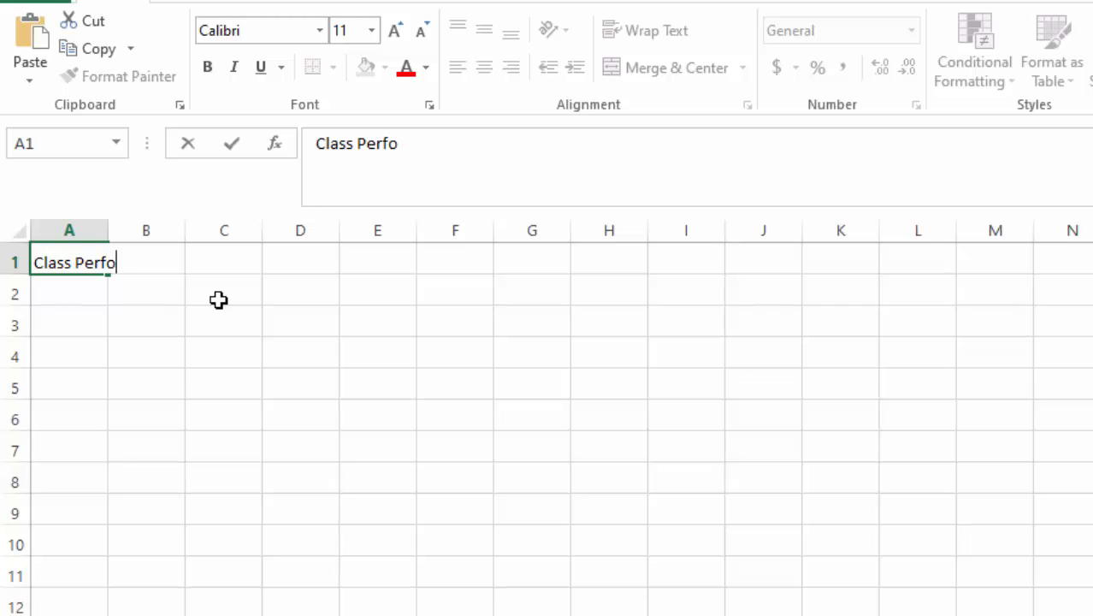
pyautogui.write('rmance')
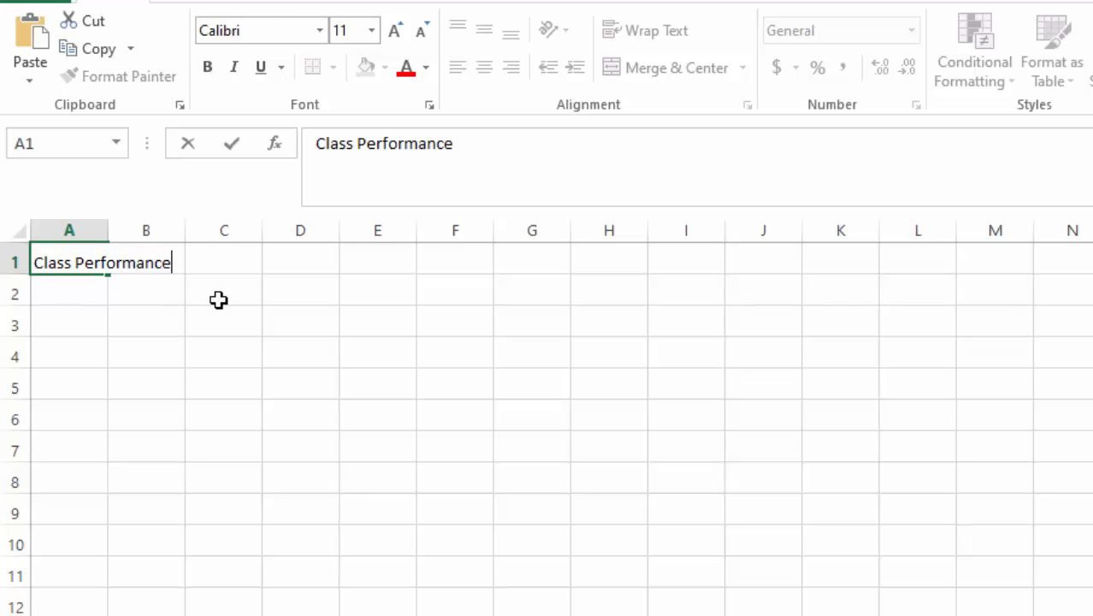
pyautogui.click(376, 390)
# - Make the Class Performance title in A1 bold and colour its text standard purple
pyautogui.click(64, 261)
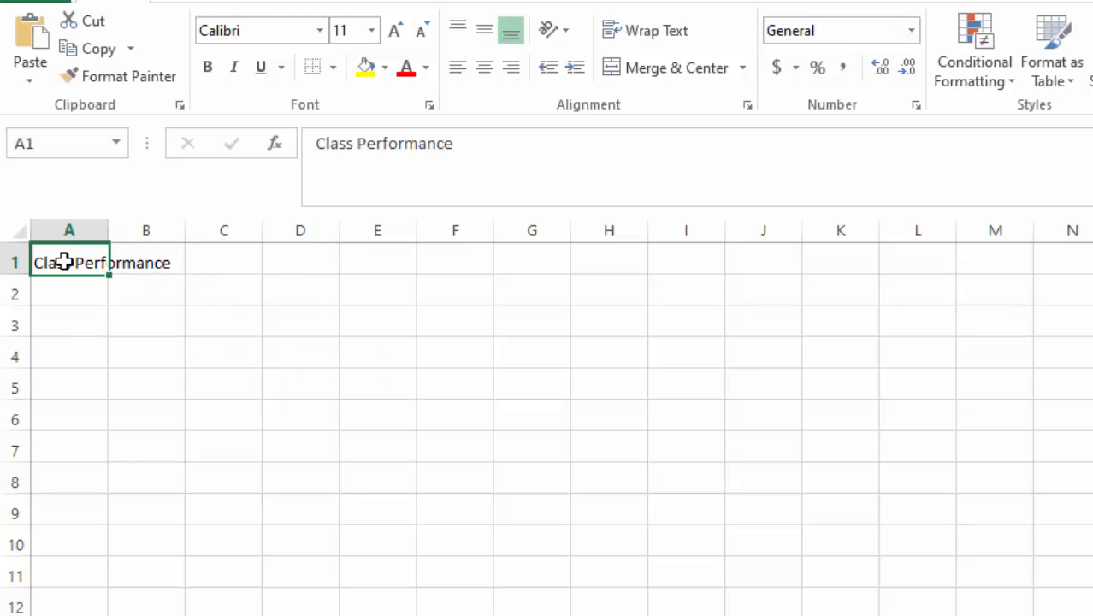
pyautogui.click(207, 68)
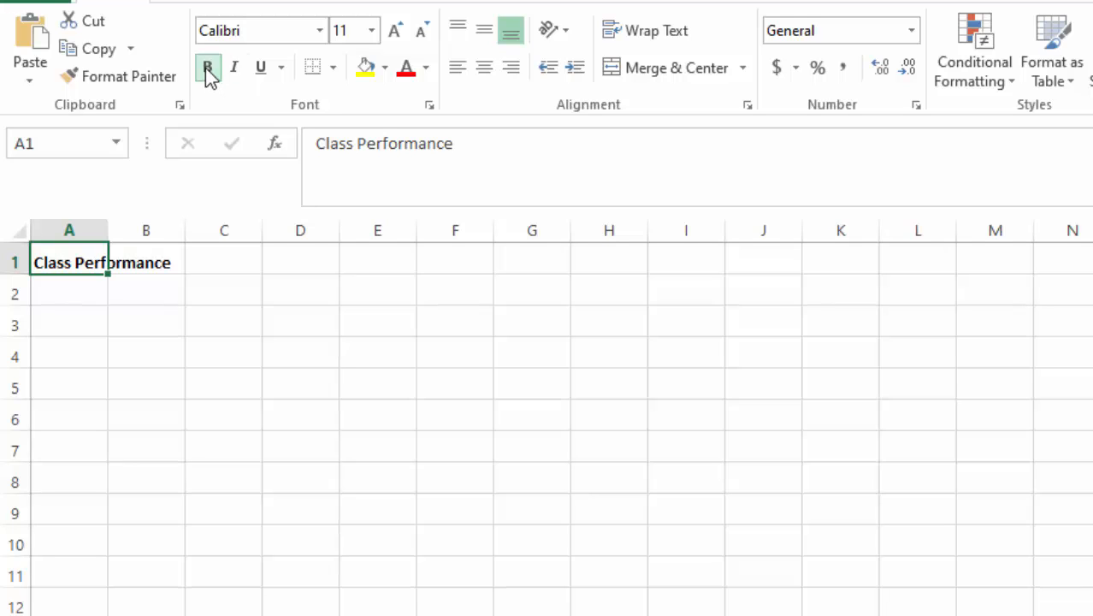
pyautogui.click(400, 72)
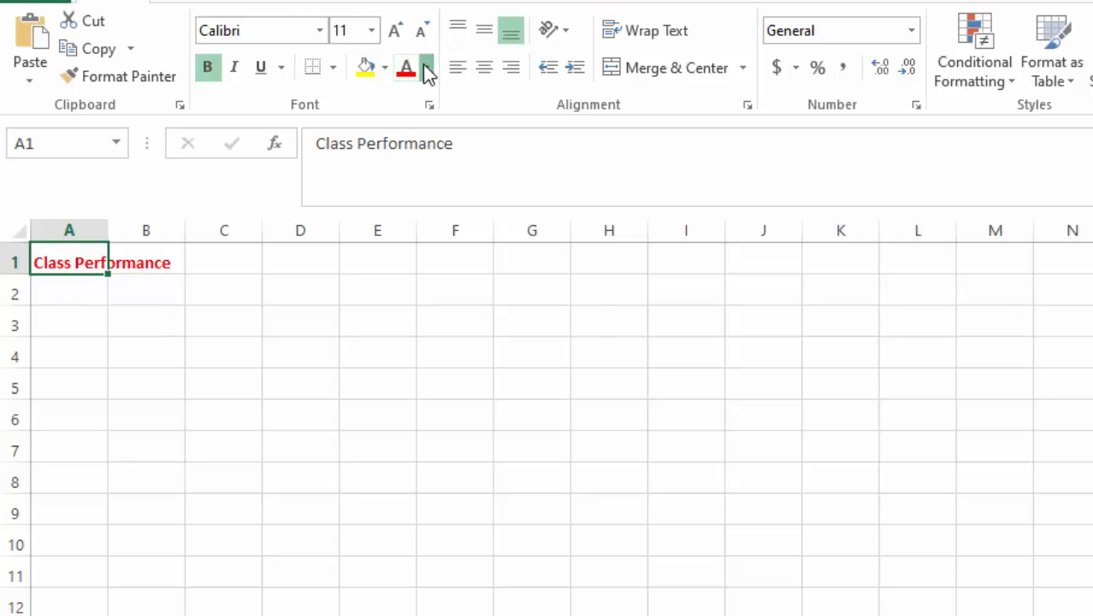
pyautogui.click(425, 67)
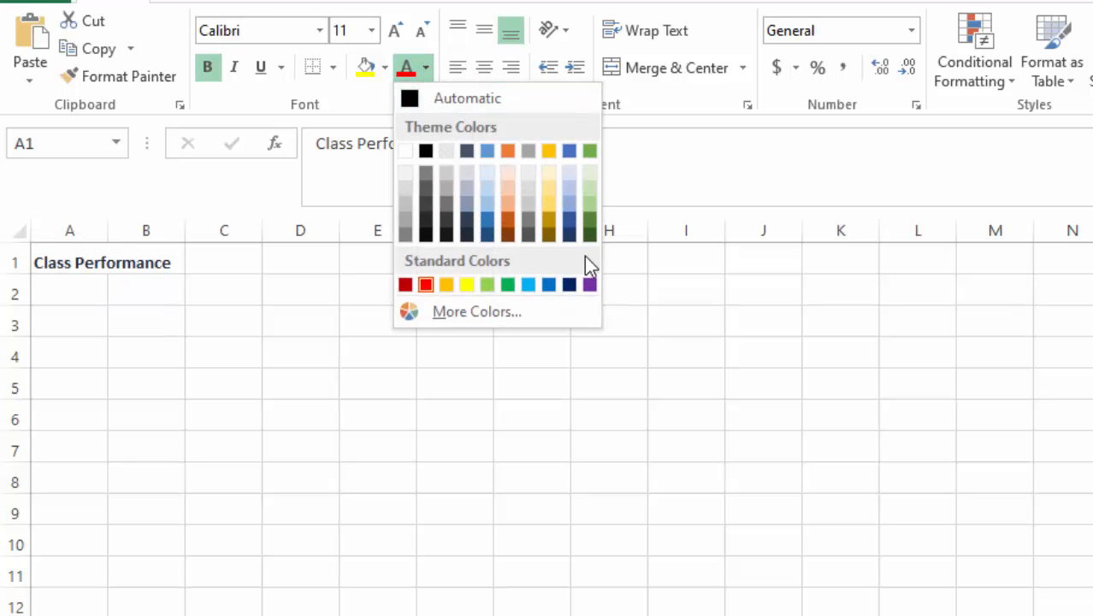
pyautogui.click(591, 285)
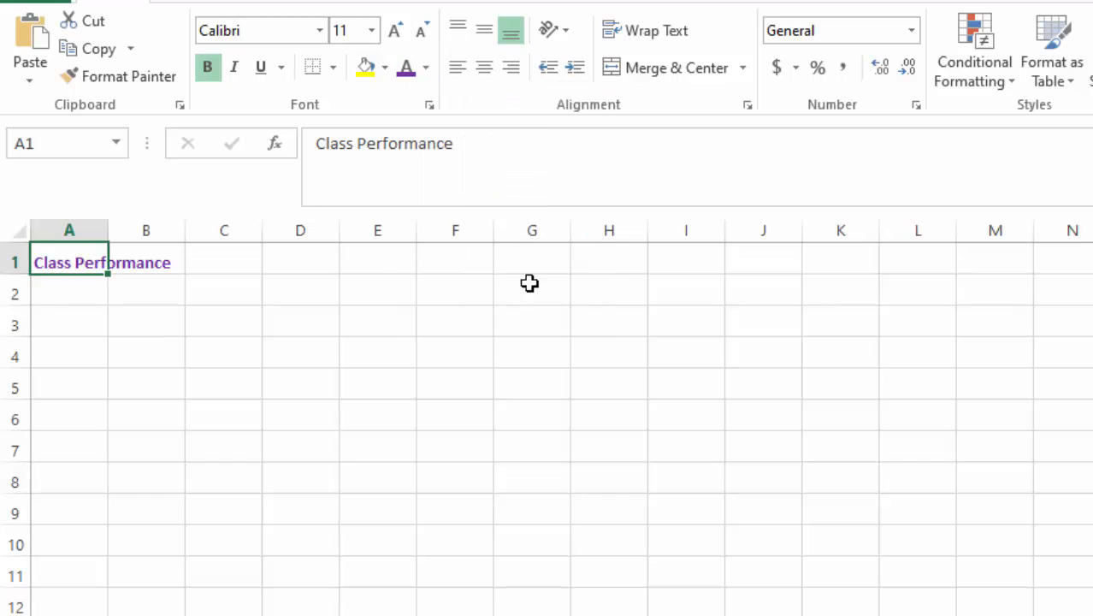
pyautogui.click(839, 359)
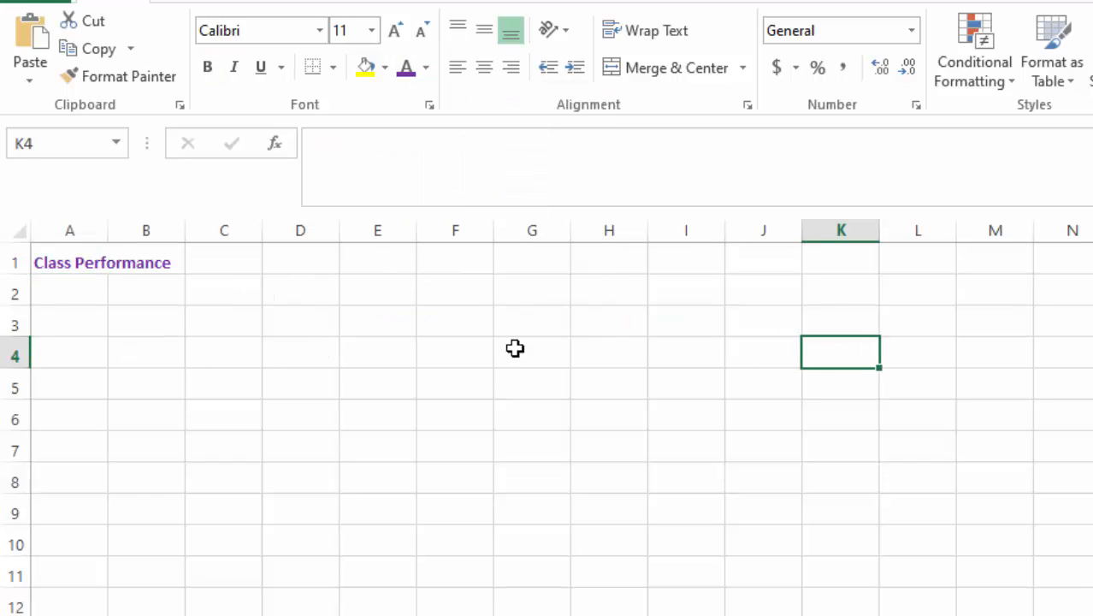
# - Widen column A until the Class Performance title fits inside it
pyautogui.click(443, 404)
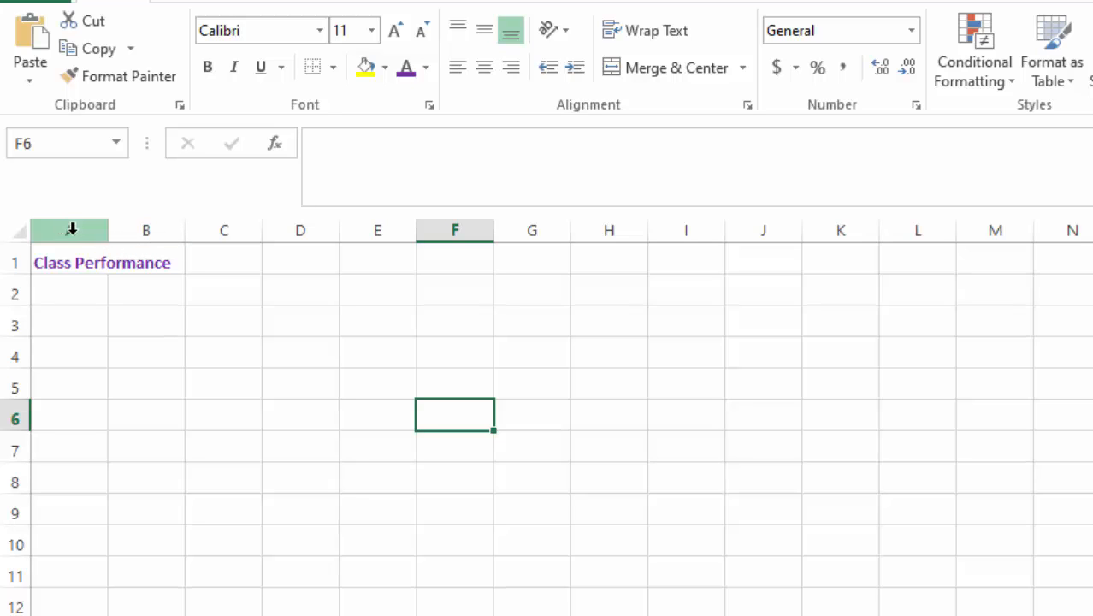
pyautogui.moveTo(108, 233); pyautogui.dragTo(153, 233)
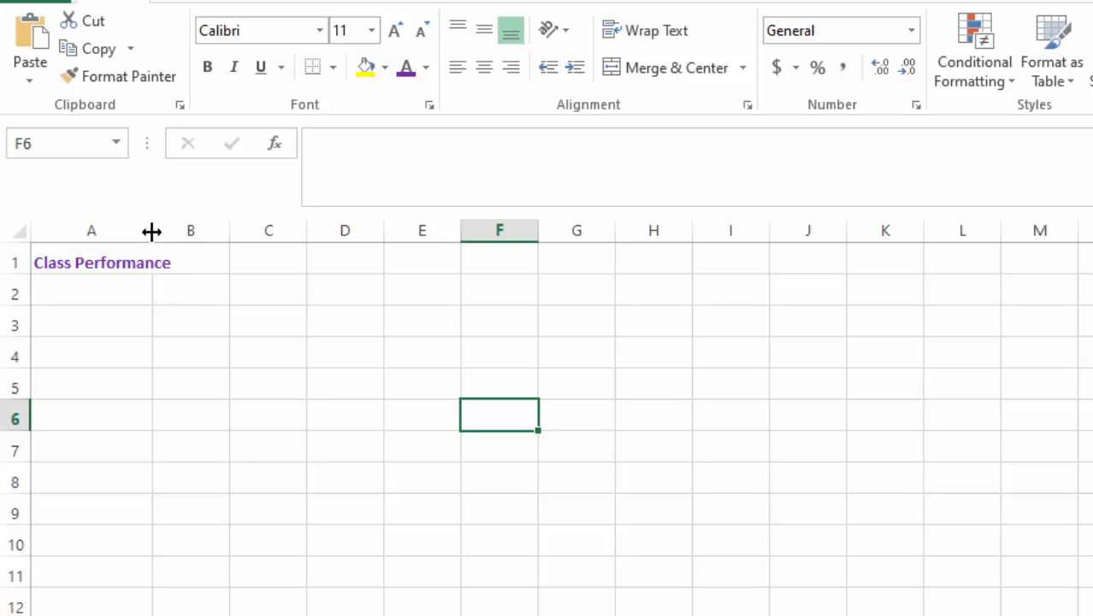
pyautogui.moveTo(152, 231); pyautogui.dragTo(196, 231)
pyautogui.click(330, 392)
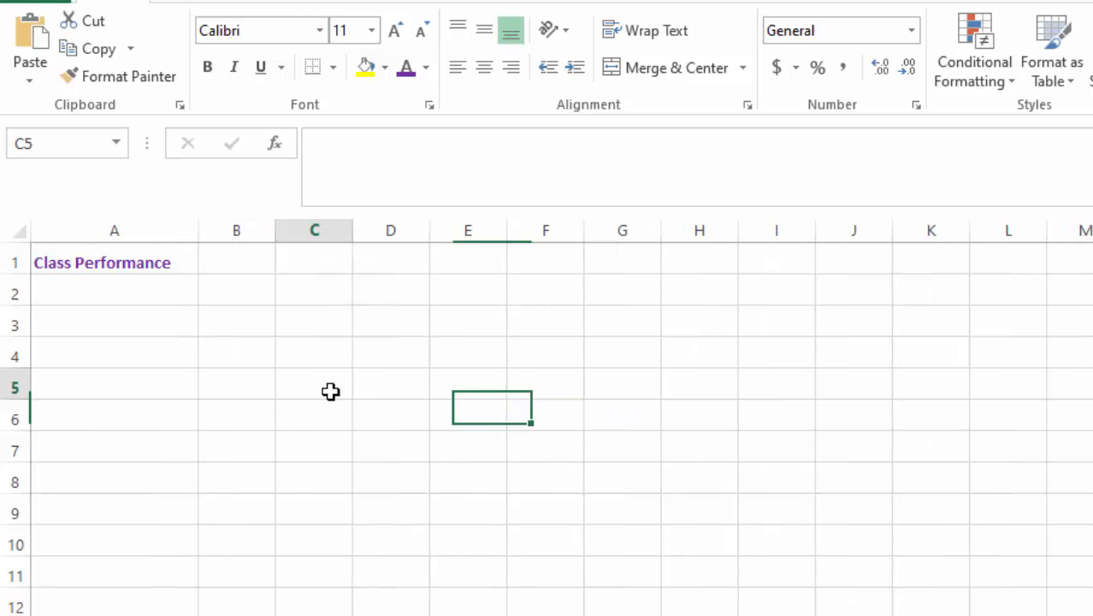
pyautogui.click(303, 290)
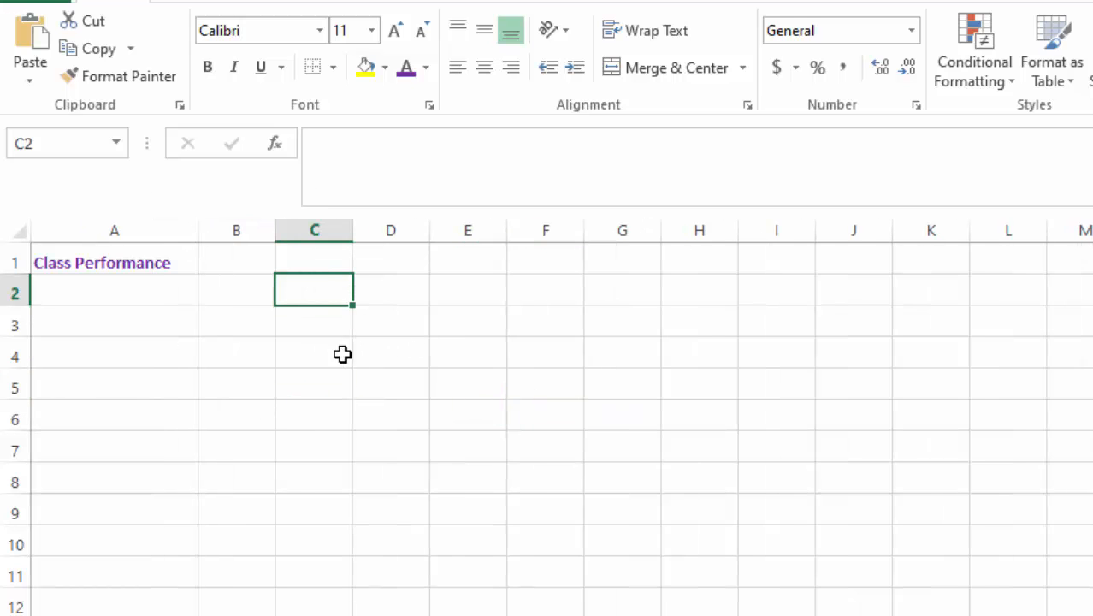
pyautogui.click(268, 355)
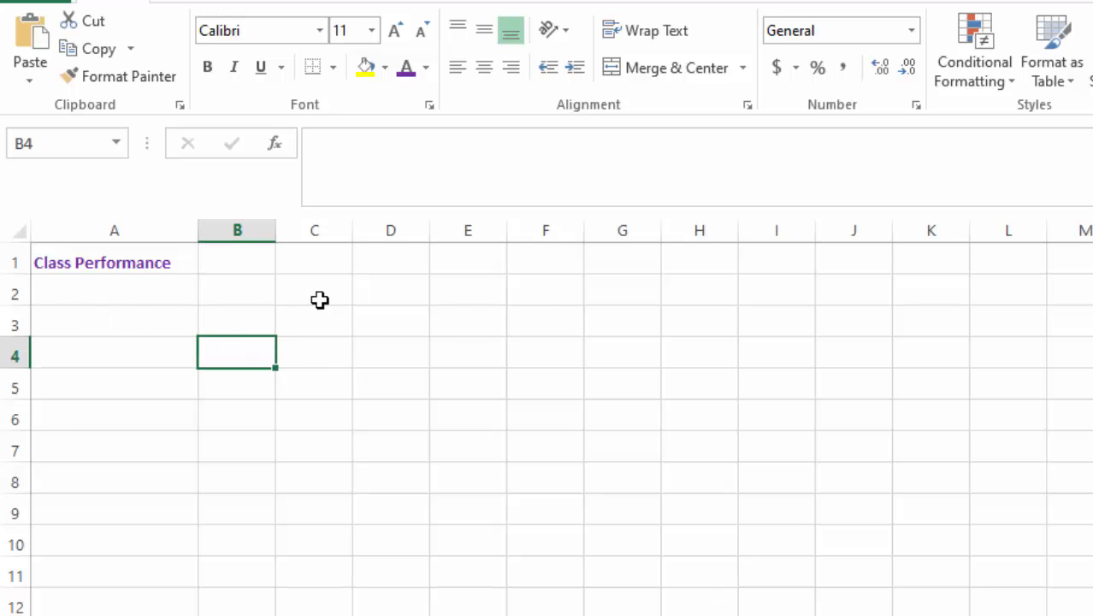
# - Enter the column headers "Student" in A2 and "Marks %" in B2
pyautogui.click(99, 296)
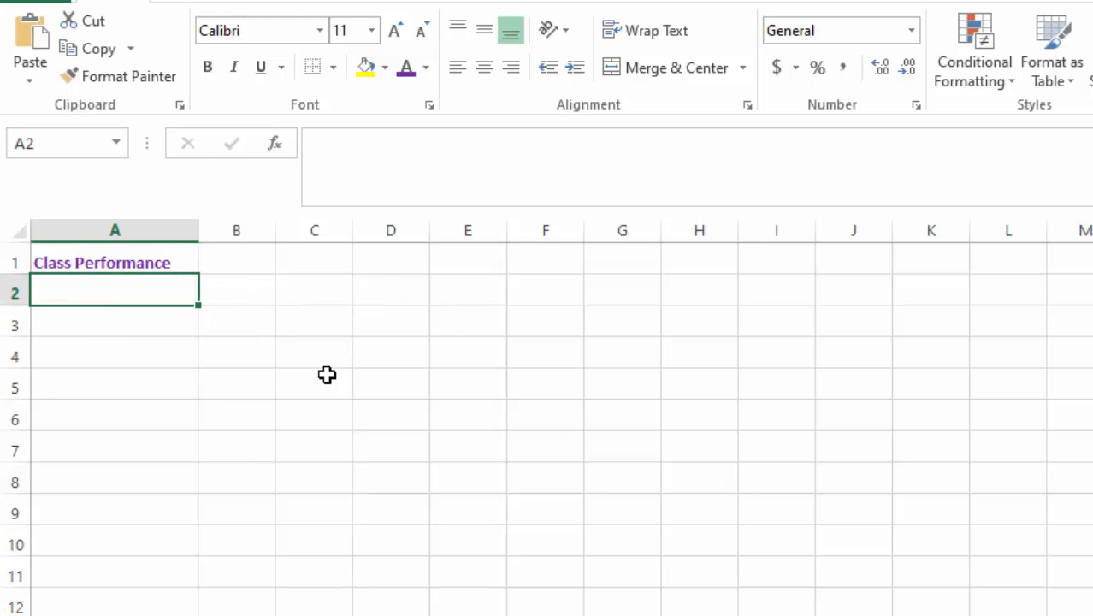
pyautogui.write('S')
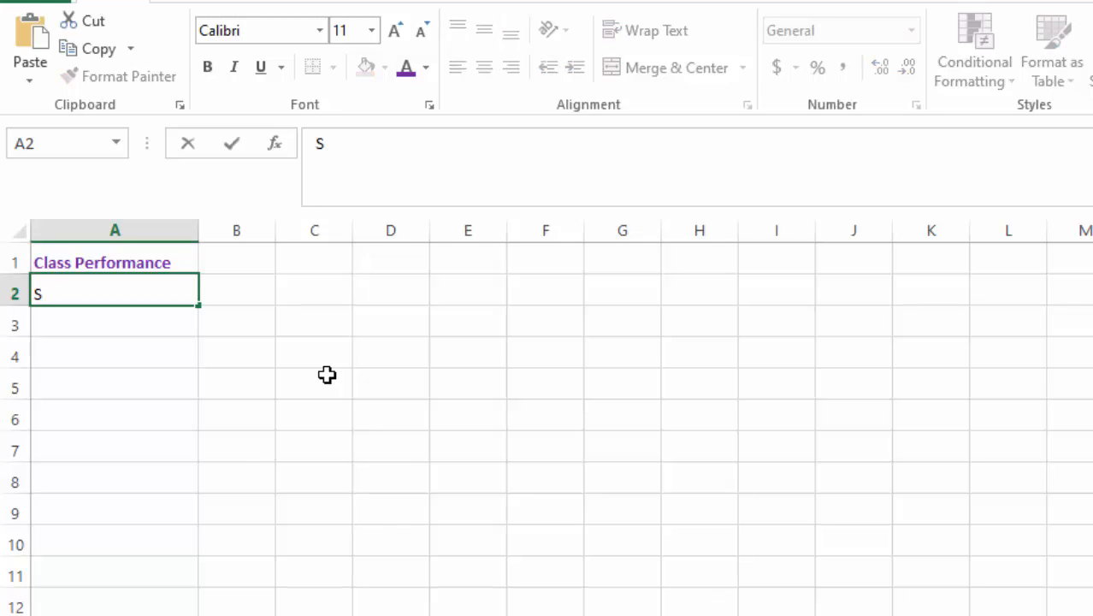
pyautogui.write('tudent')
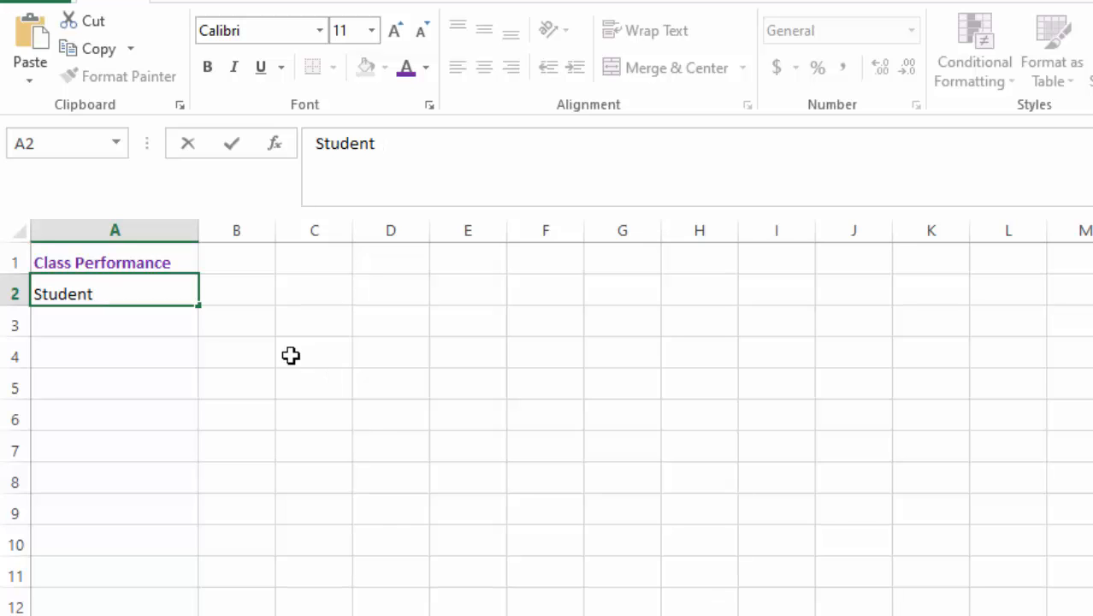
pyautogui.click(523, 417)
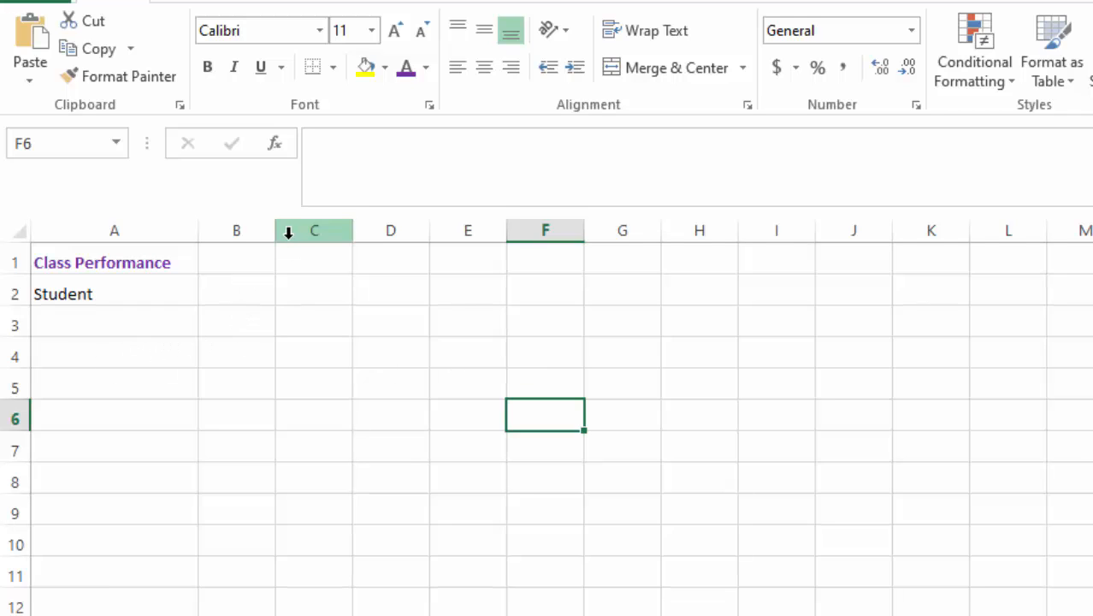
pyautogui.click(229, 297)
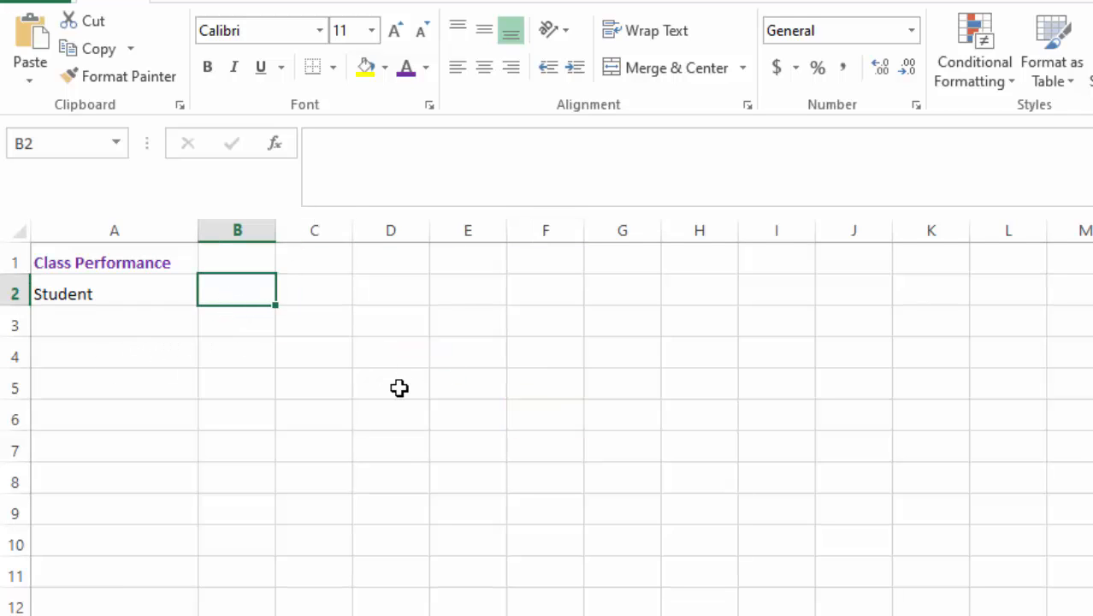
pyautogui.write('Marks %')
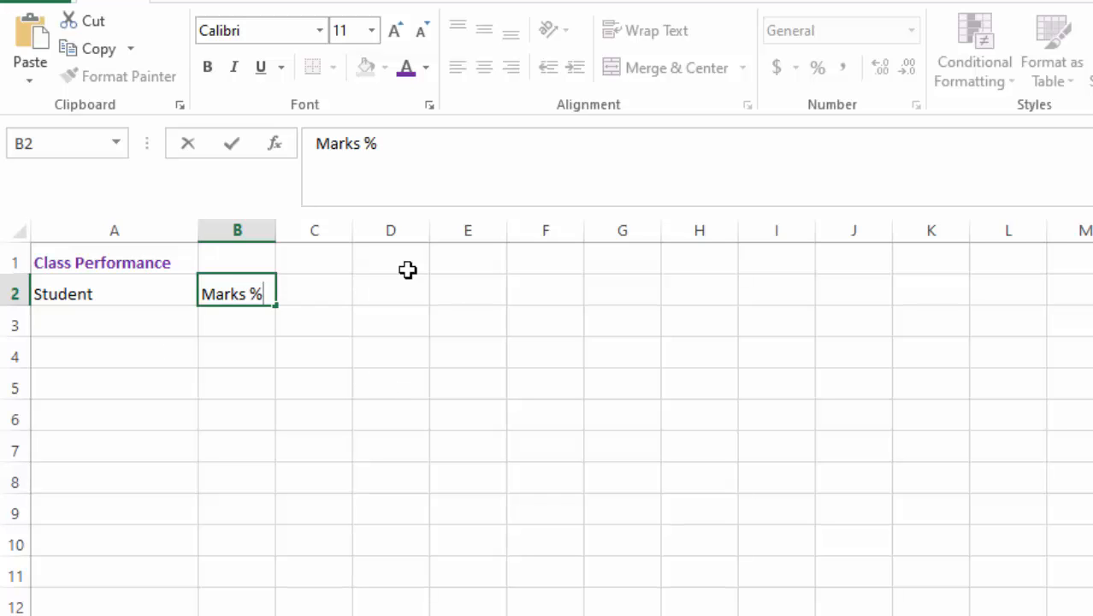
pyautogui.click(535, 376)
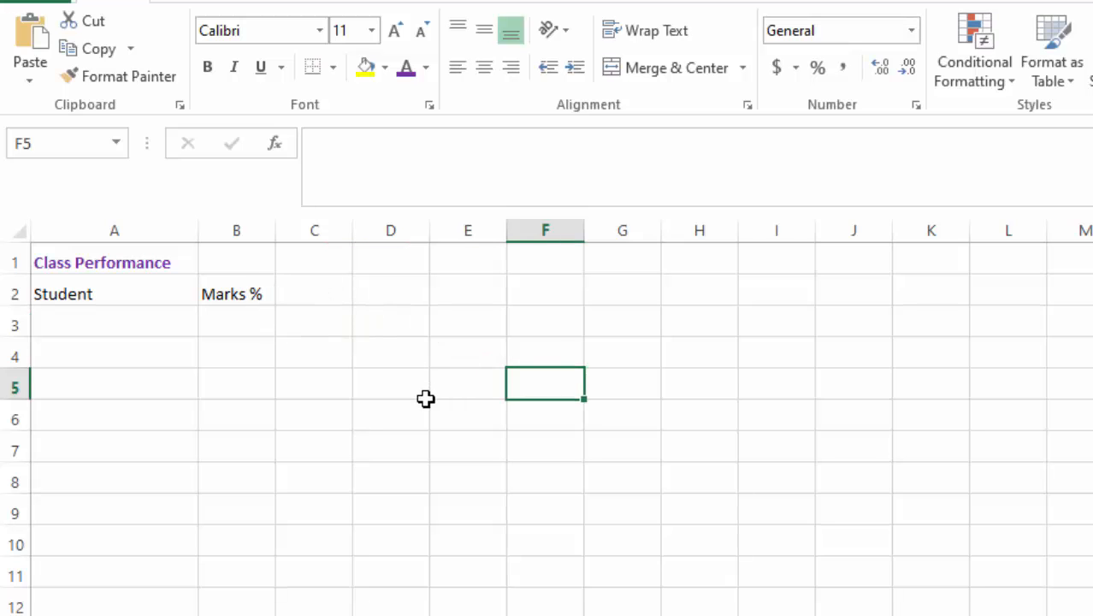
# - Enter the header "Student" in cell D2 to start a second table
pyautogui.click(421, 394)
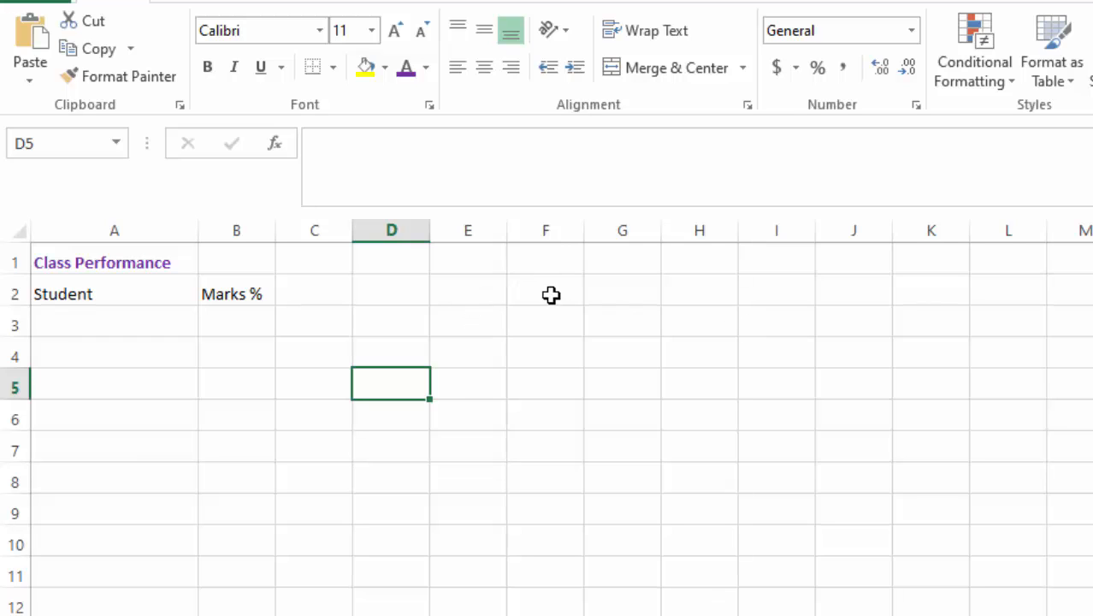
pyautogui.click(369, 291)
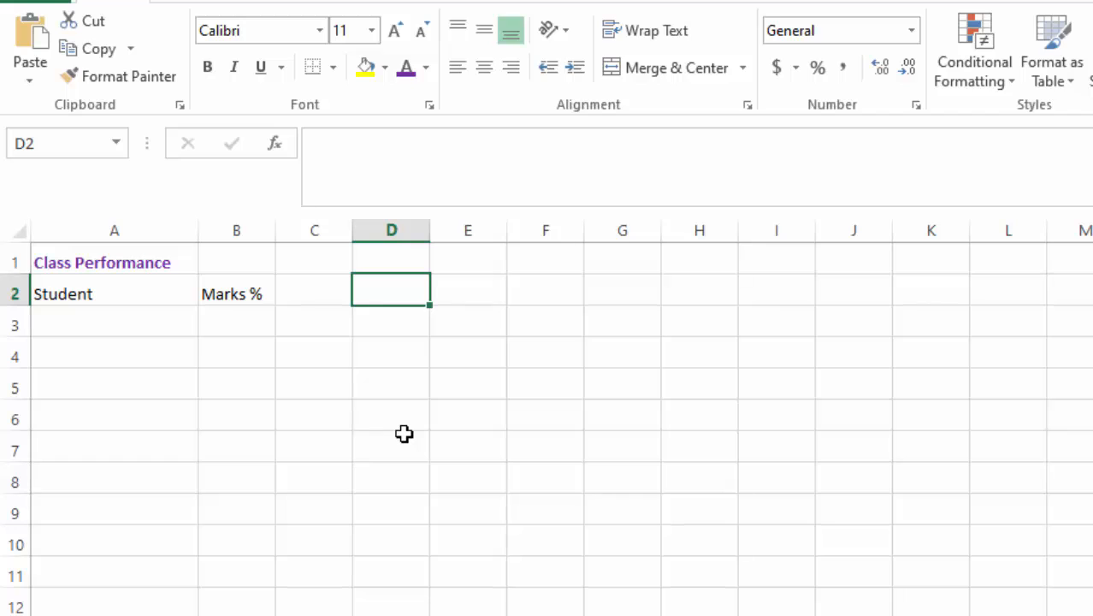
pyautogui.write('Student')
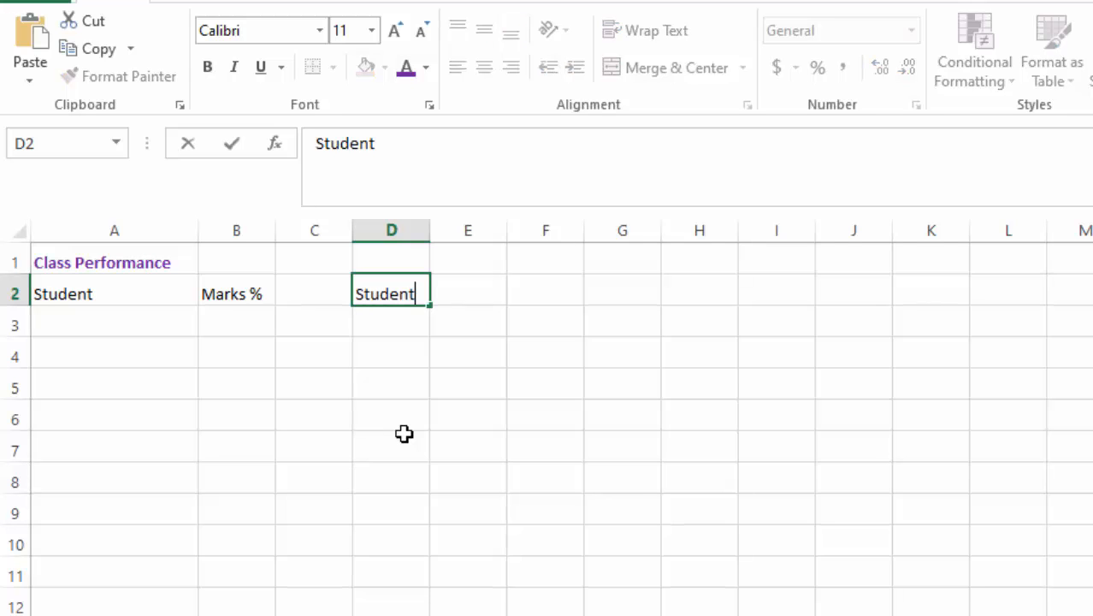
pyautogui.click(635, 417)
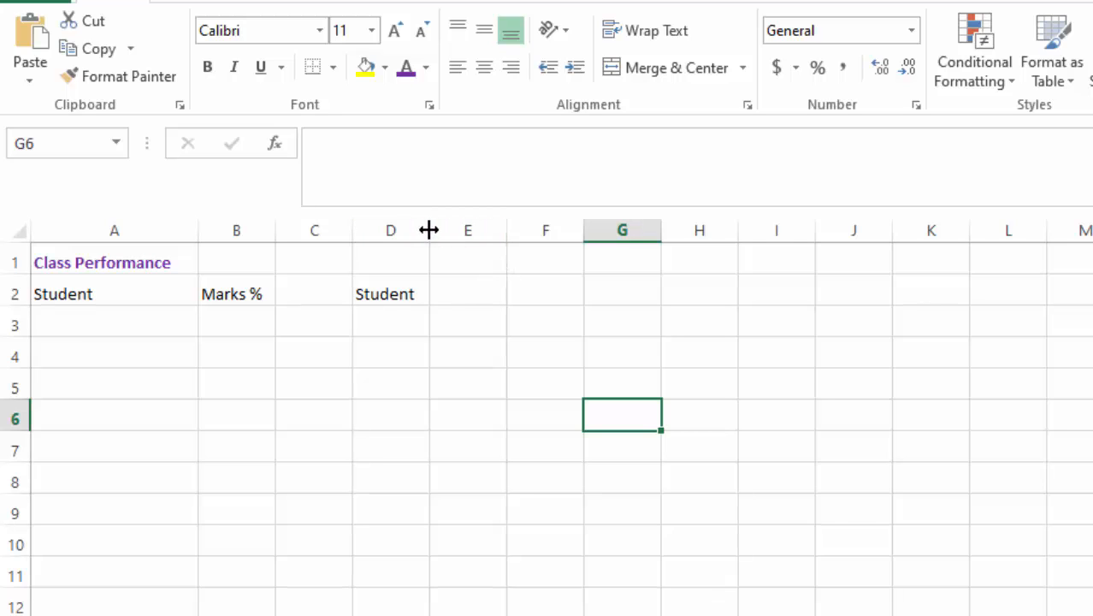
# - Widen column D to about twice its width and column E by about a third
pyautogui.moveTo(430, 232); pyautogui.dragTo(505, 231)
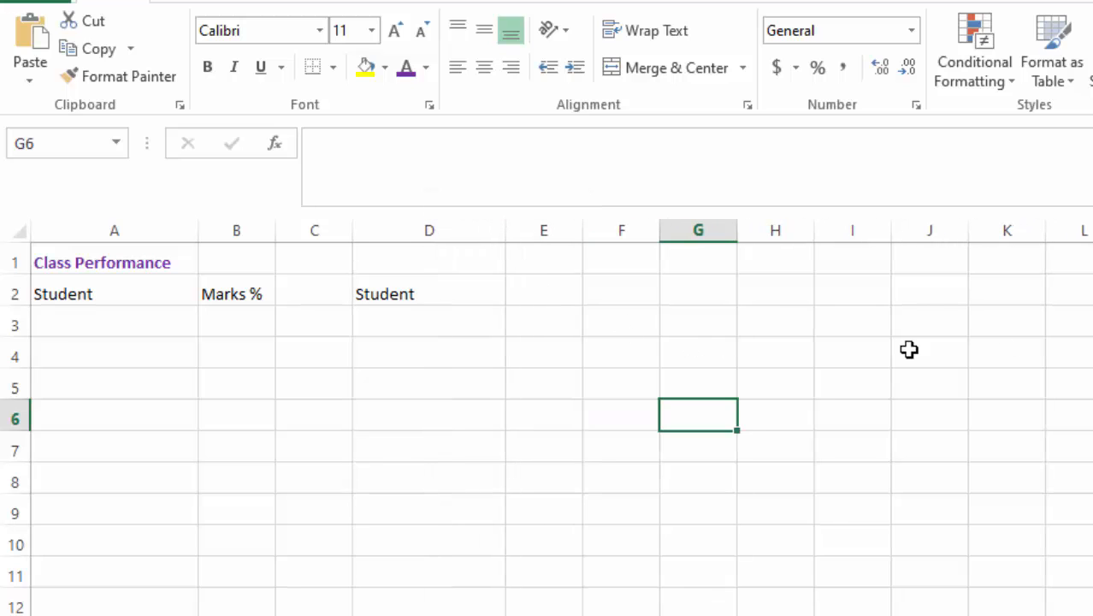
pyautogui.click(997, 352)
pyautogui.moveTo(583, 230); pyautogui.dragTo(608, 229)
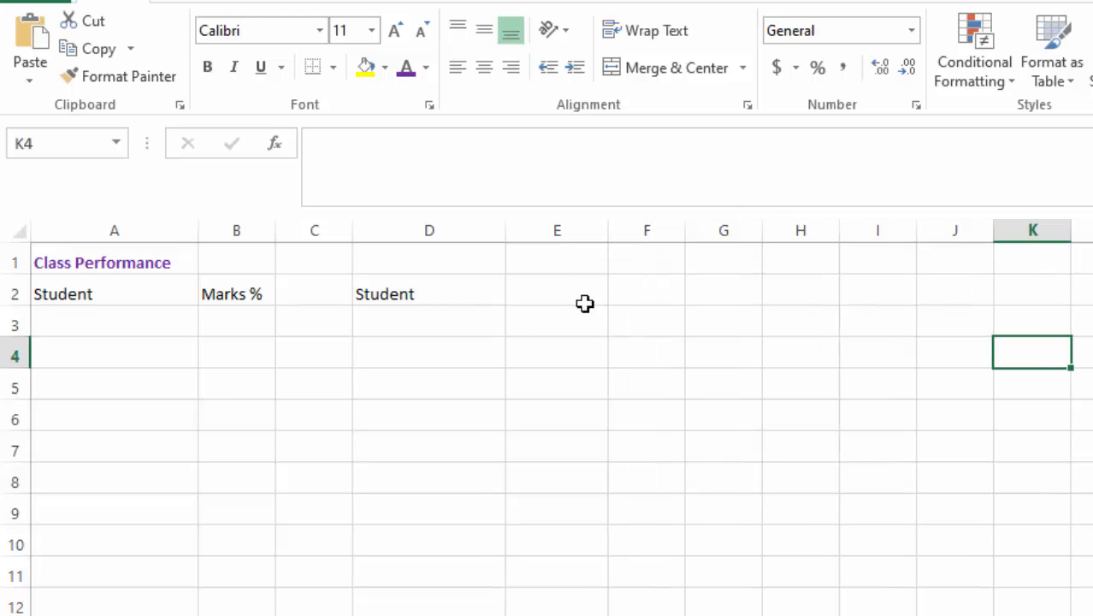
# - Copy the "Marks %" header cell B2
pyautogui.click(247, 292)
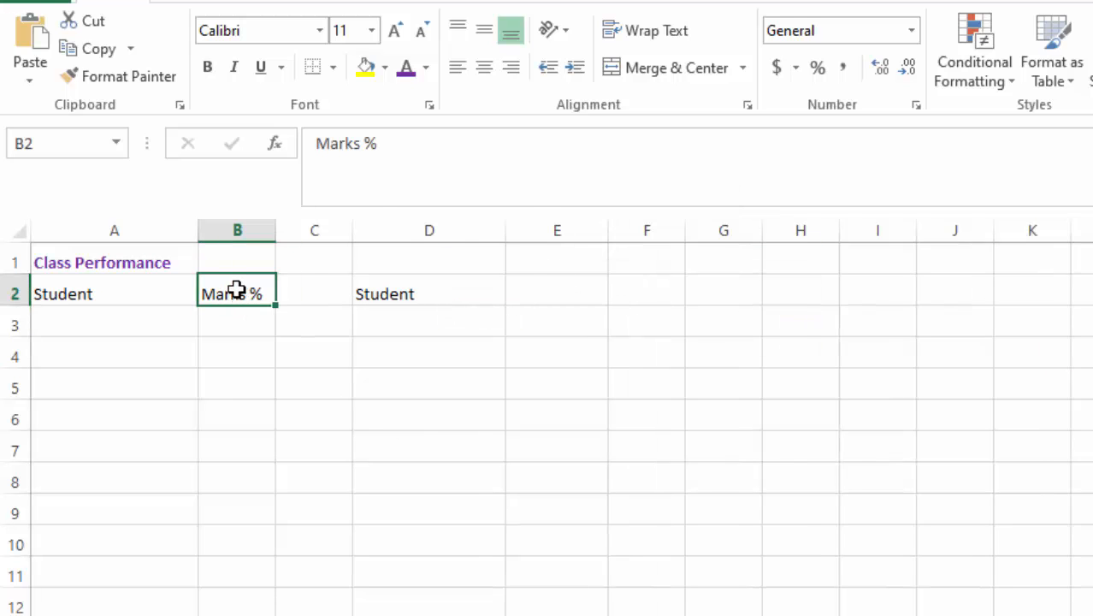
pyautogui.rightClick(236, 291)
pyautogui.click(295, 337)
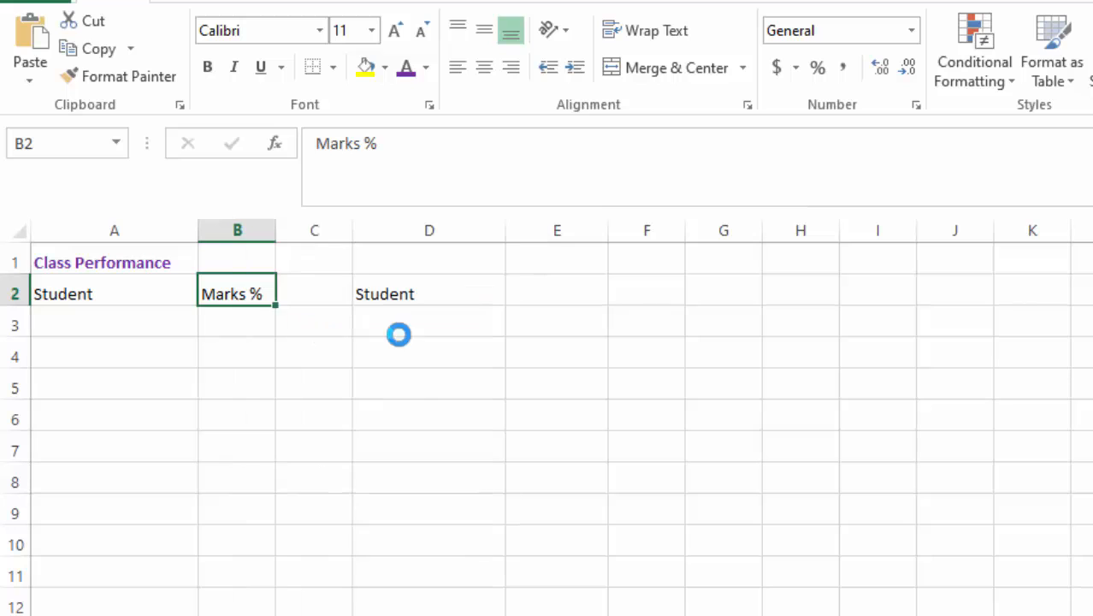
# - Paste the copied "Marks %" header into cell E2
pyautogui.rightClick(558, 296)
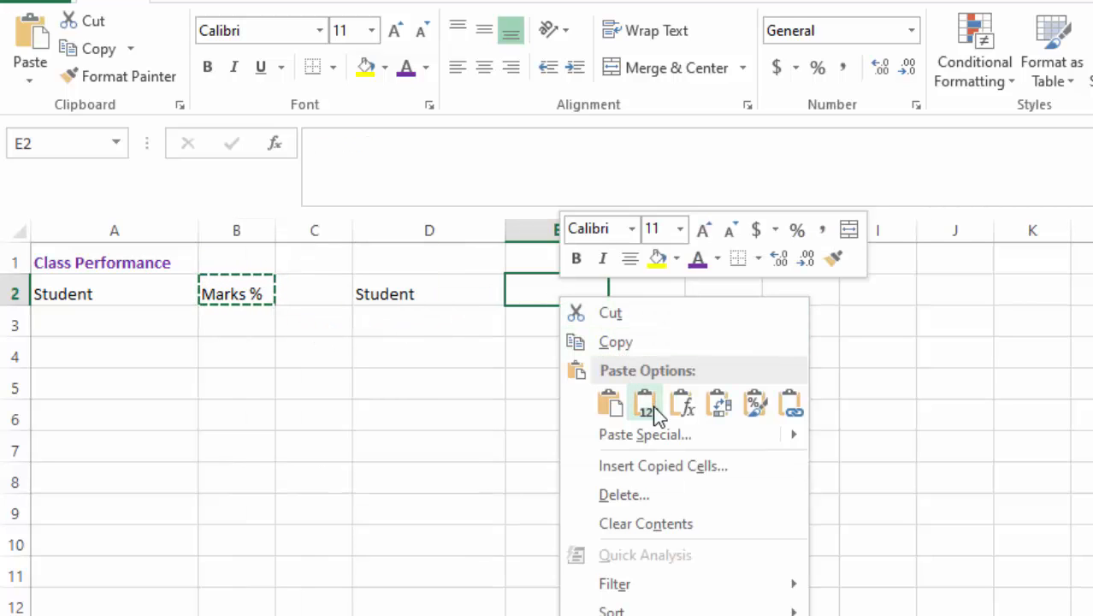
pyautogui.click(607, 404)
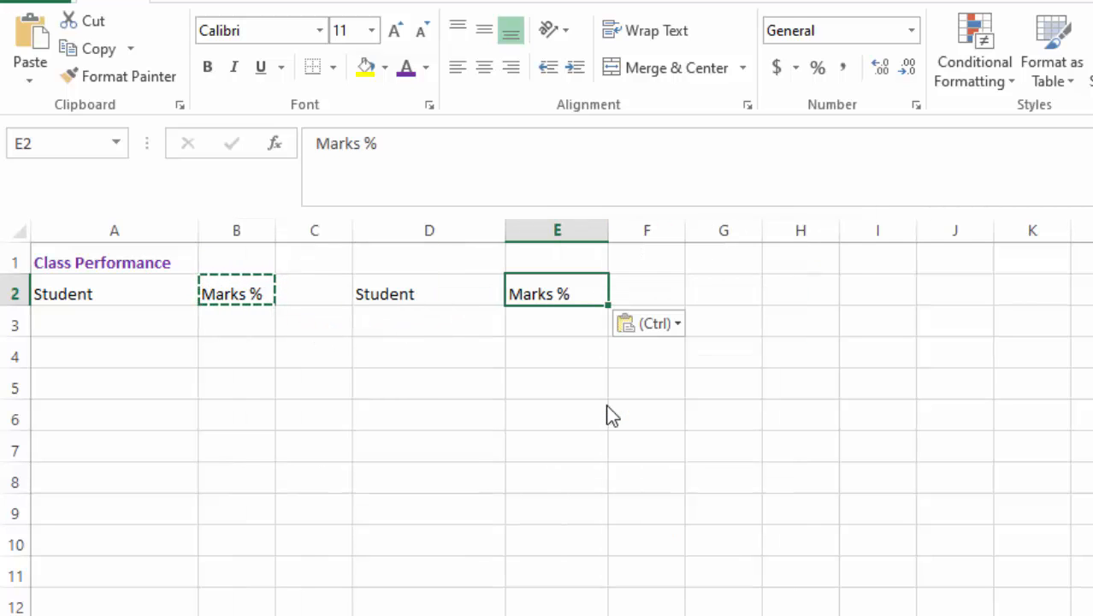
pyautogui.click(950, 417)
pyautogui.click(509, 471)
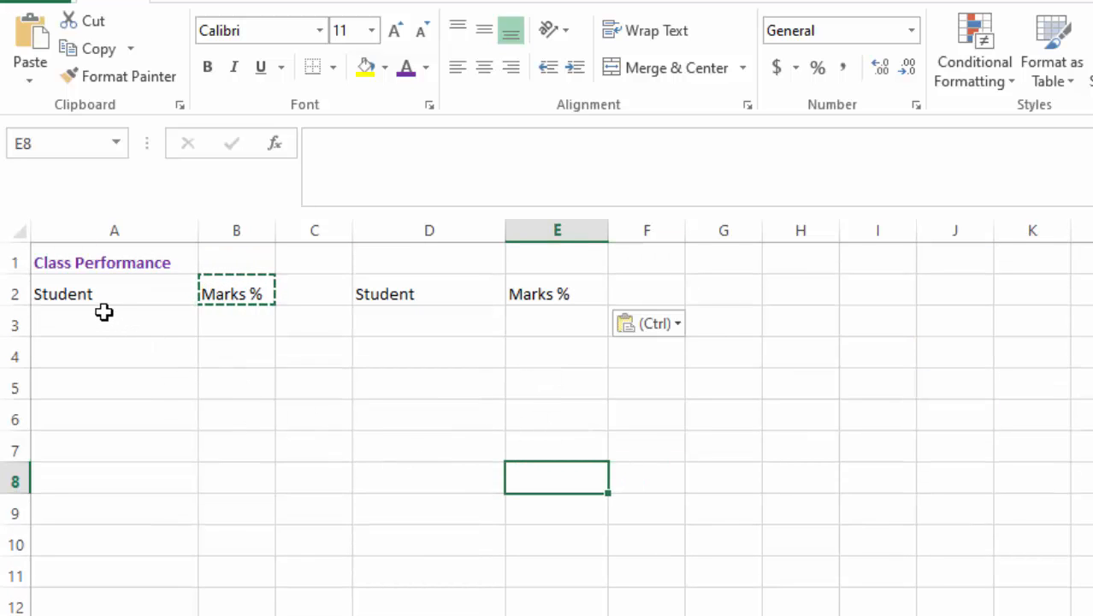
pyautogui.click(283, 396)
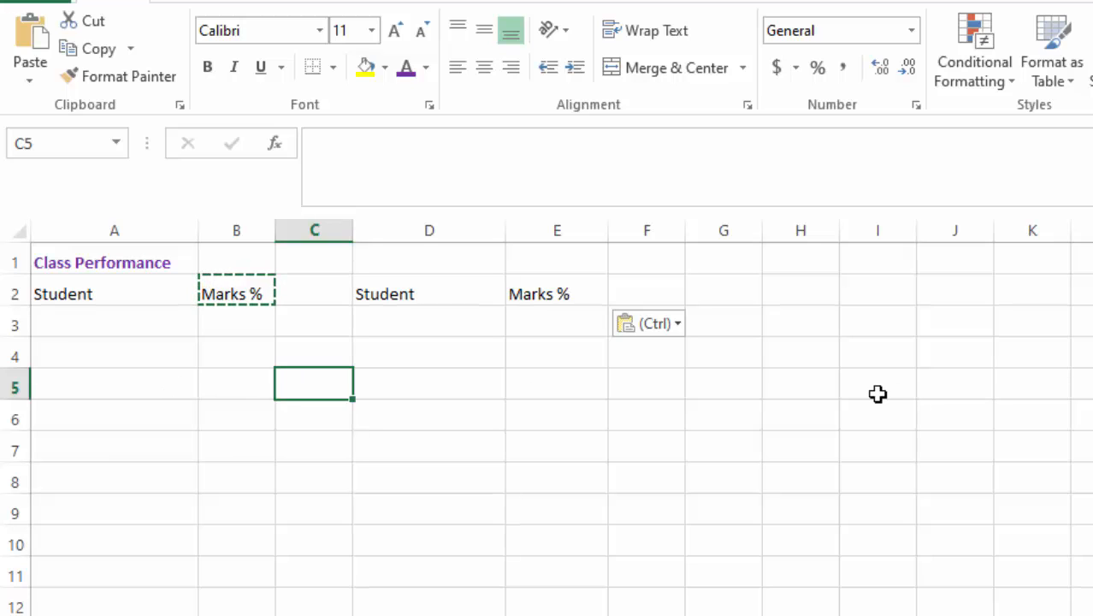
pyautogui.click(824, 323)
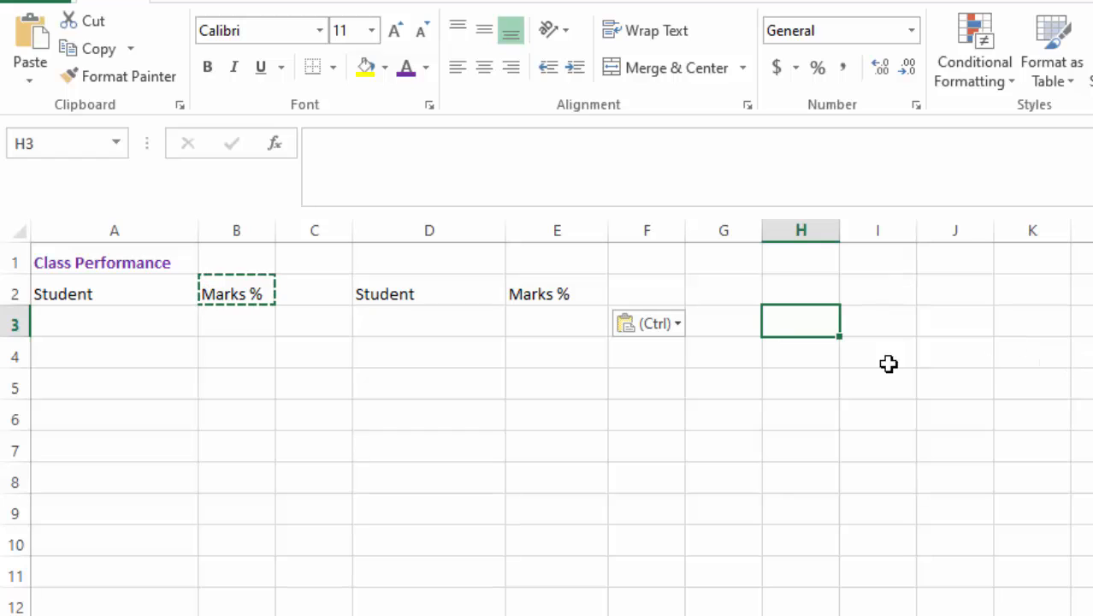
pyautogui.click(898, 285)
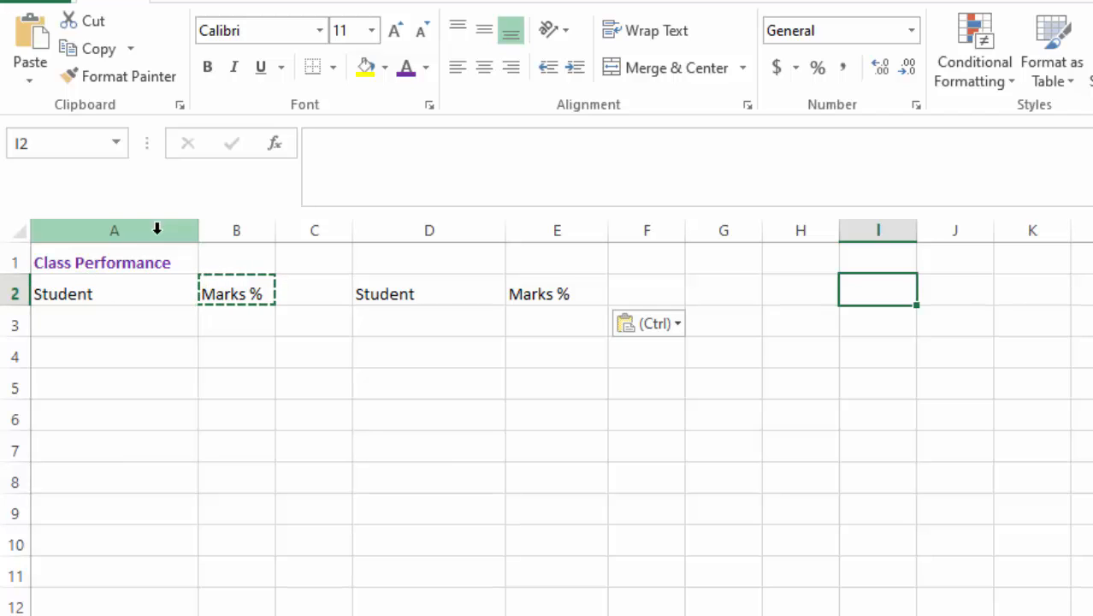
pyautogui.click(63, 262)
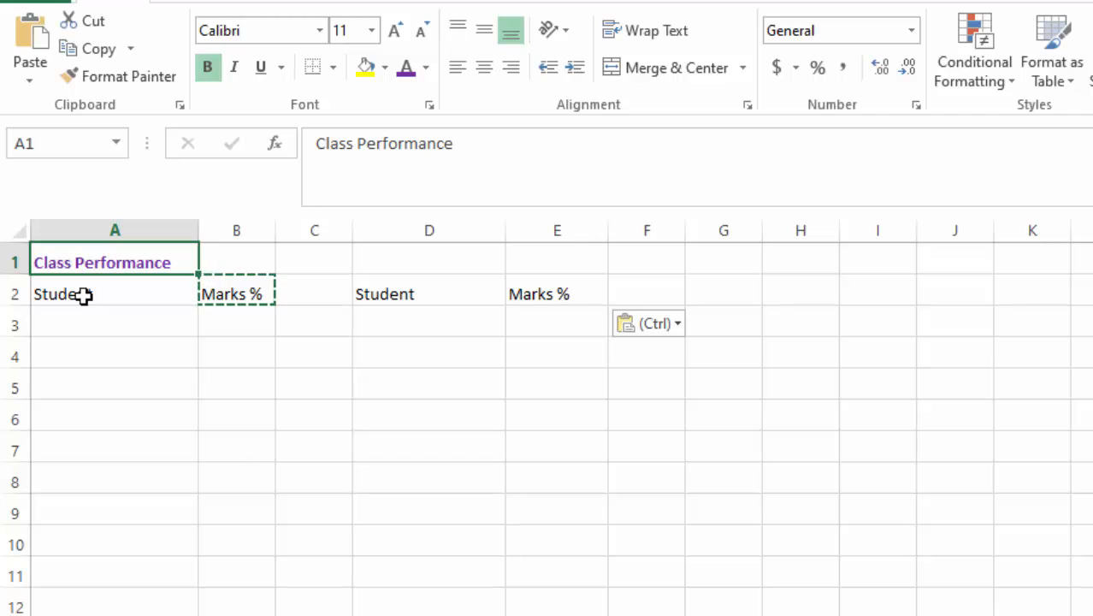
pyautogui.click(66, 292)
pyautogui.click(76, 261)
pyautogui.click(65, 290)
pyautogui.click(76, 261)
pyautogui.click(64, 289)
pyautogui.click(80, 257)
pyautogui.click(942, 339)
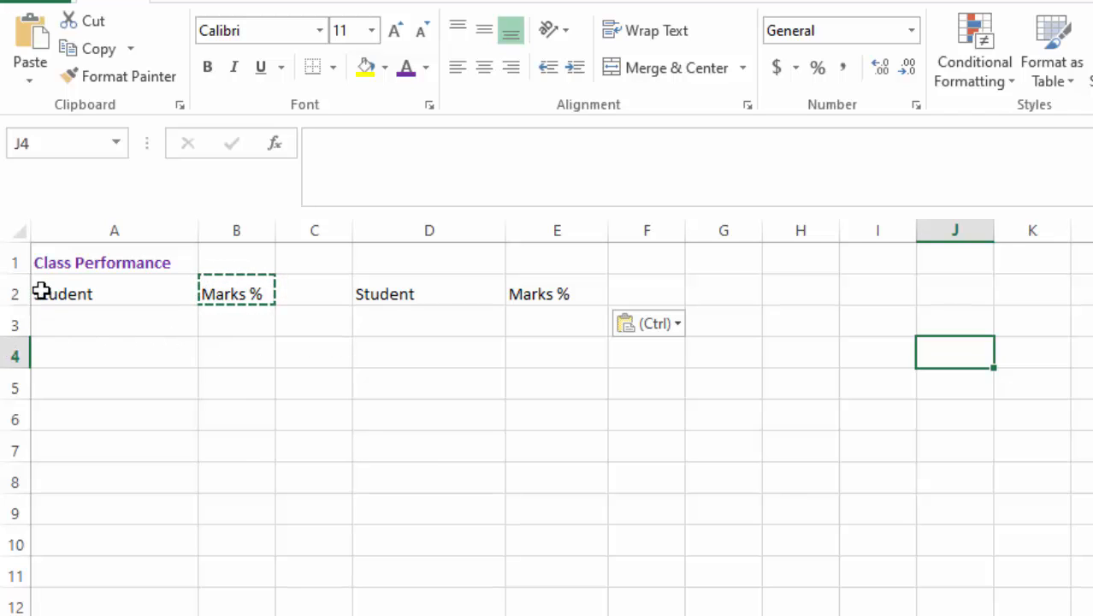
# - Insert a blank row above the column header row, between it and the Class Performance title
pyautogui.click(13, 290)
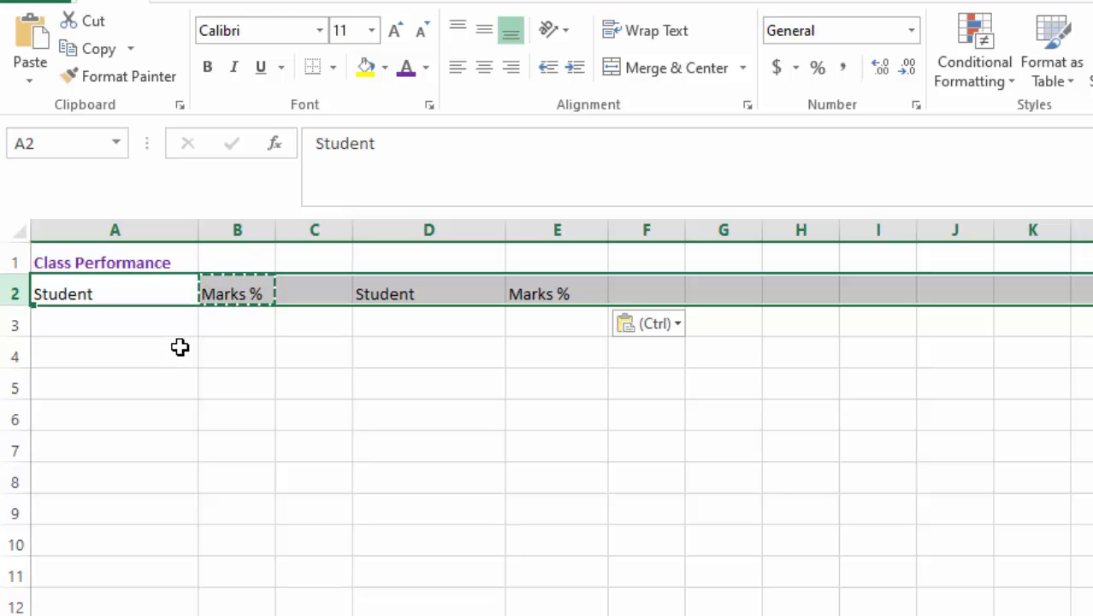
pyautogui.click(262, 392)
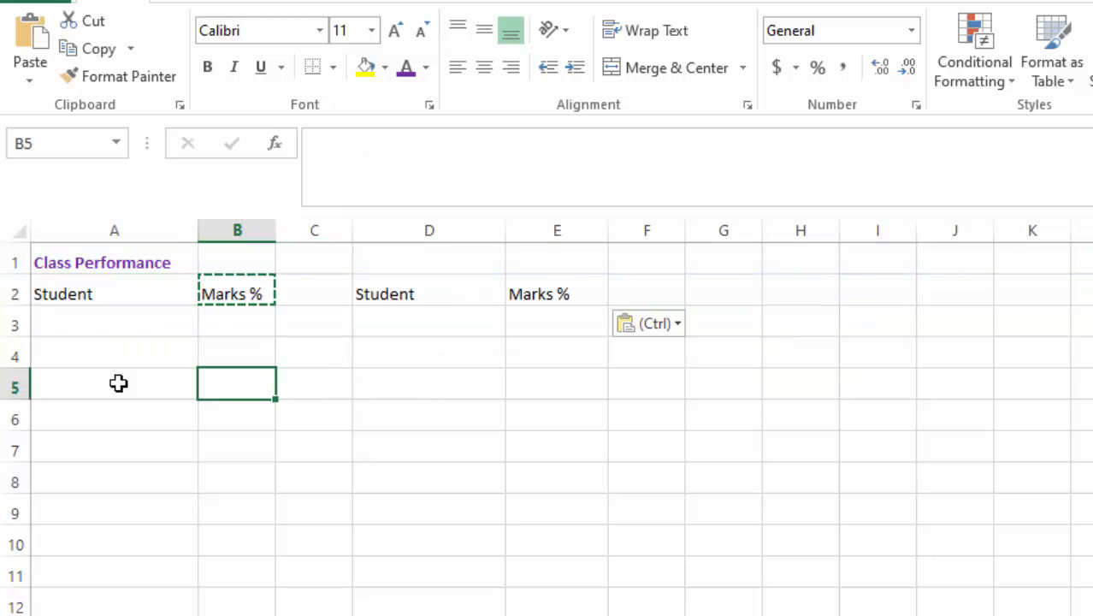
pyautogui.click(6, 293)
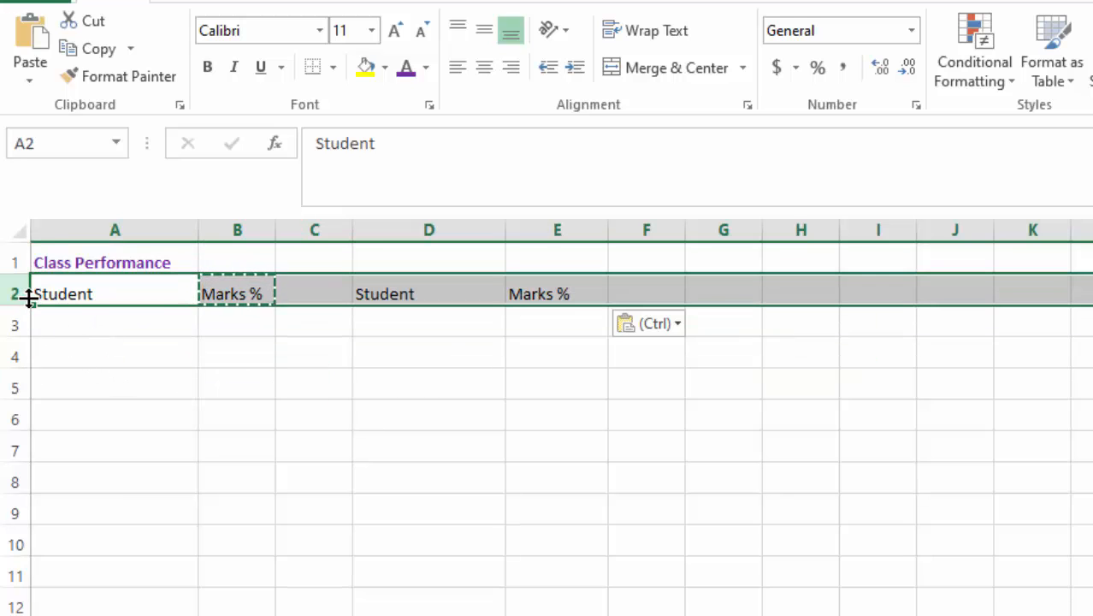
pyautogui.click(146, 374)
pyautogui.click(10, 294)
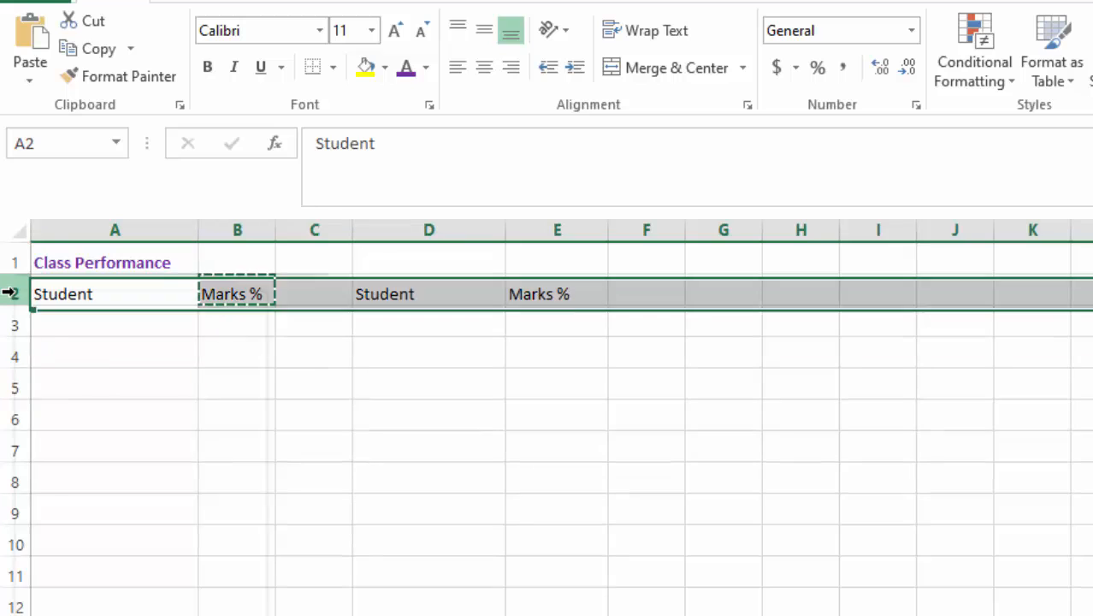
pyautogui.rightClick(15, 295)
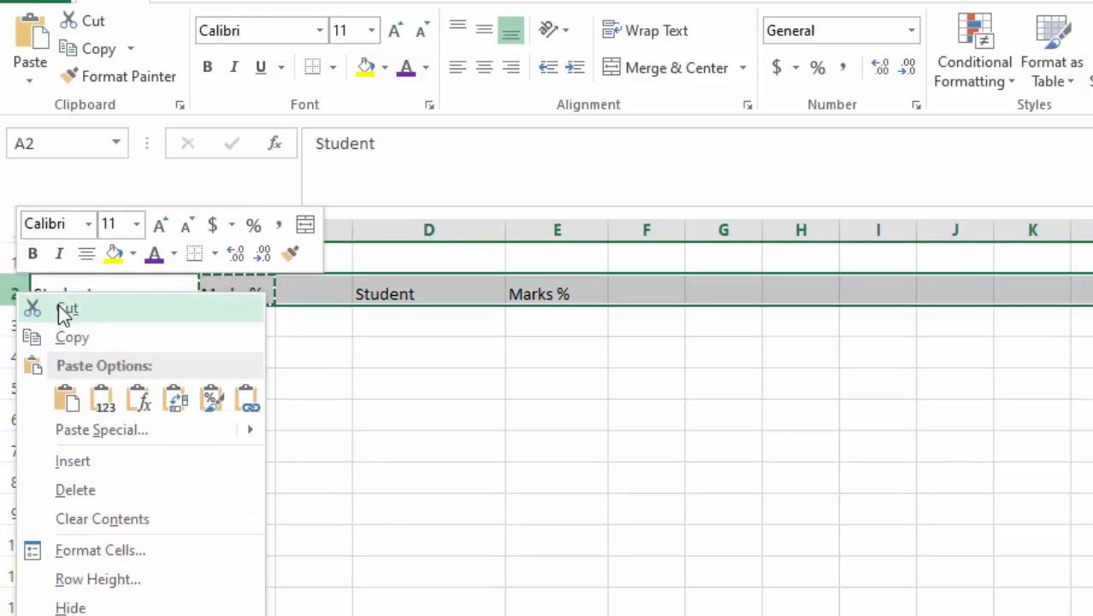
pyautogui.click(81, 463)
pyautogui.click(144, 385)
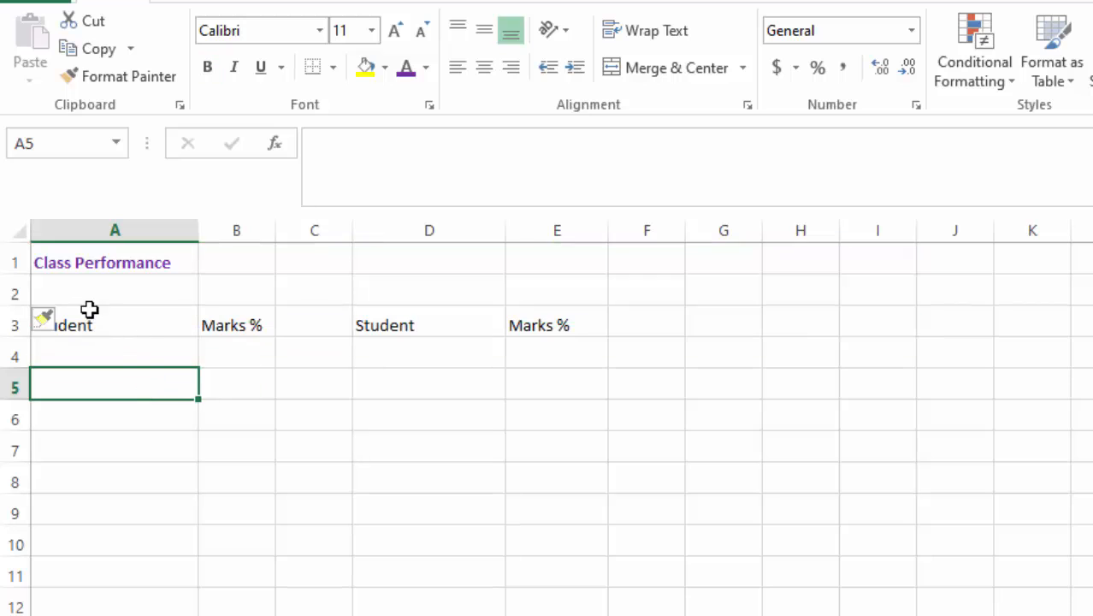
# - Undo the row insertion above the column headers
pyautogui.click(61, 292)
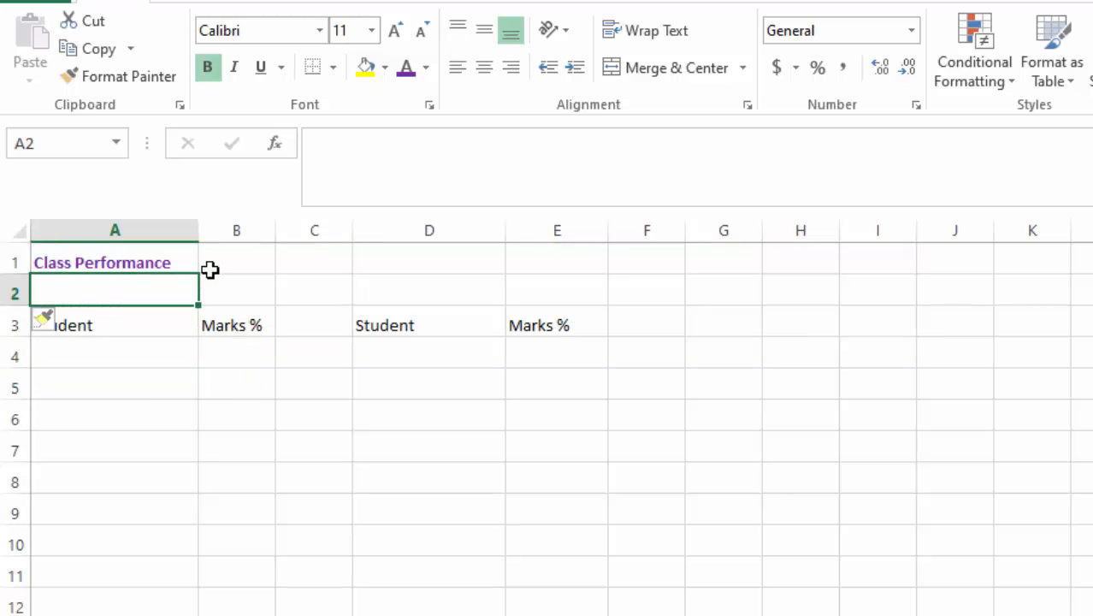
pyautogui.click(301, 282)
pyautogui.click(105, 296)
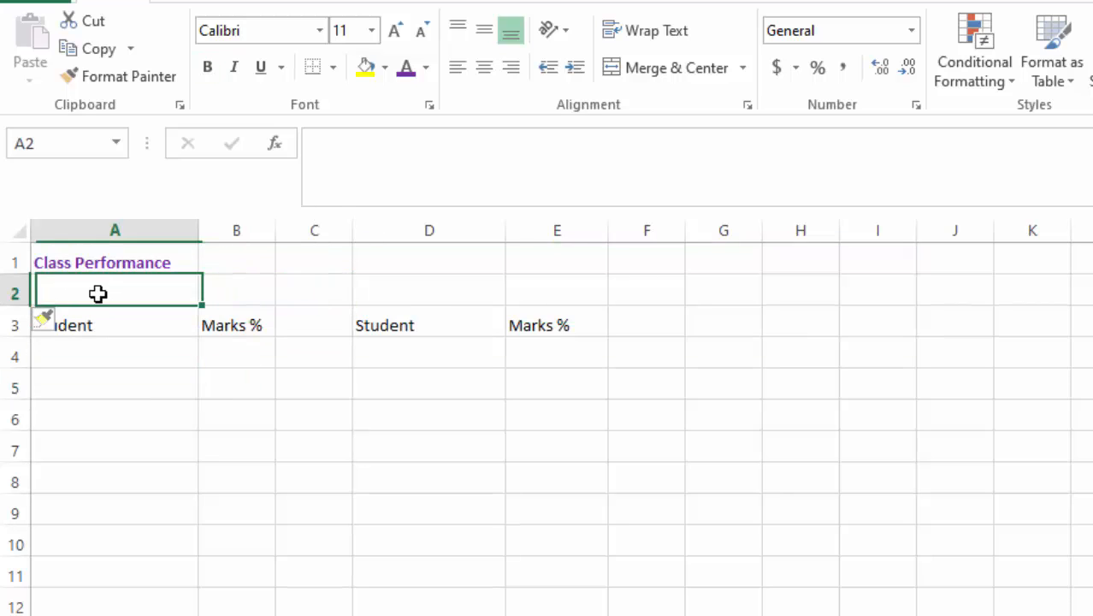
pyautogui.hotkey('ctrl', 'z')
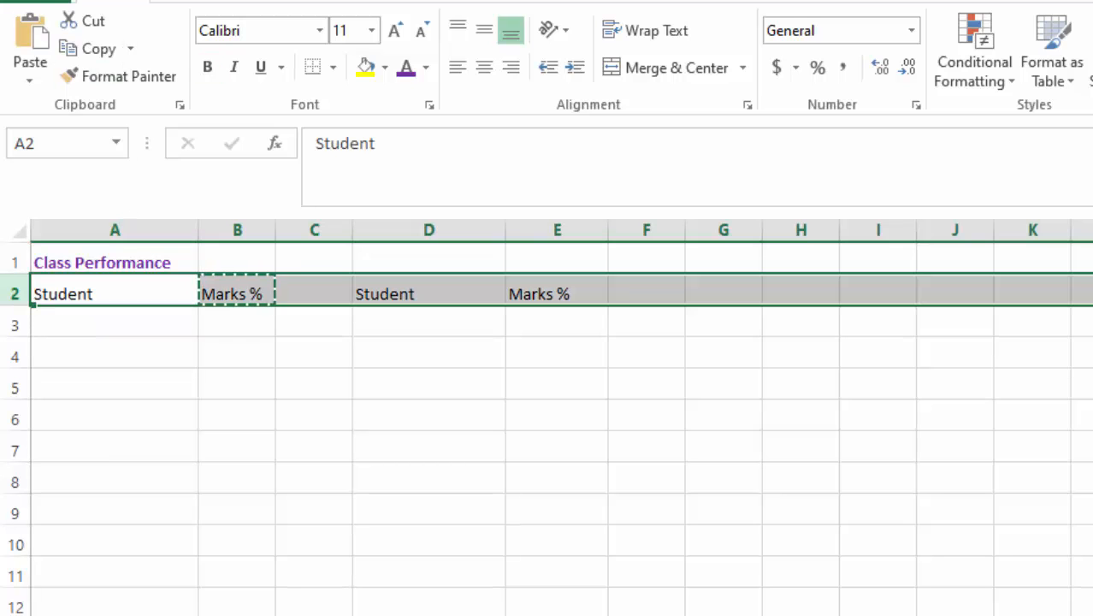
pyautogui.click(202, 409)
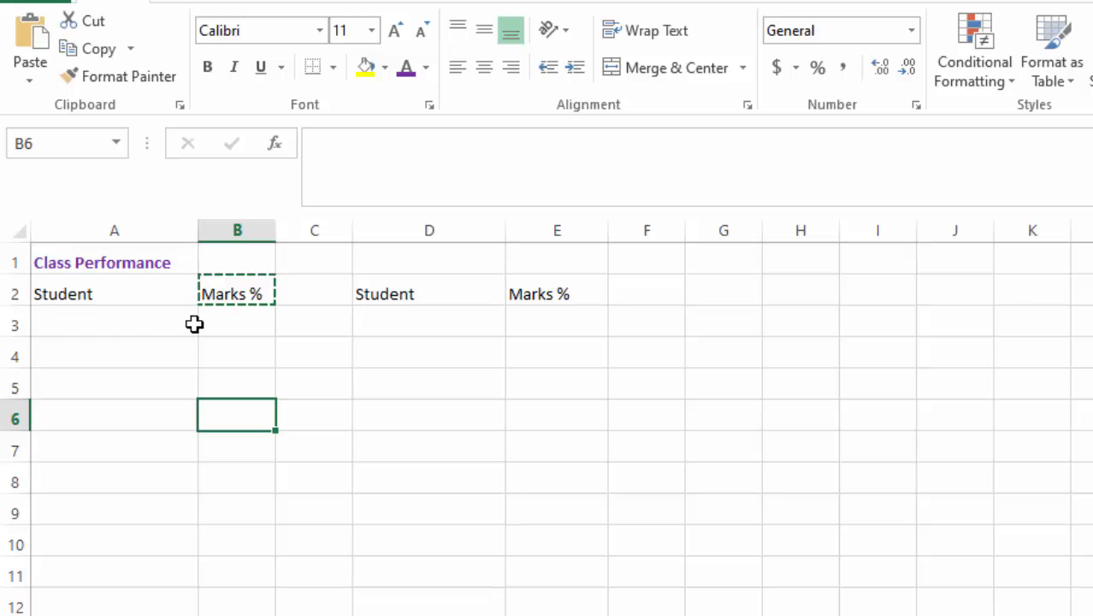
pyautogui.click(44, 293)
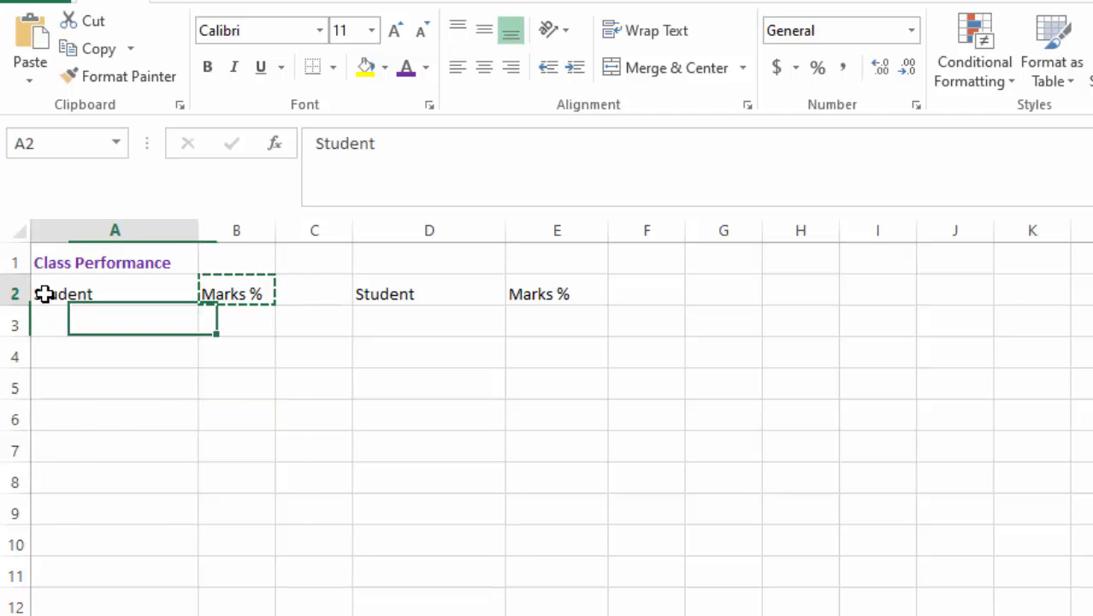
pyautogui.rightClick(45, 294)
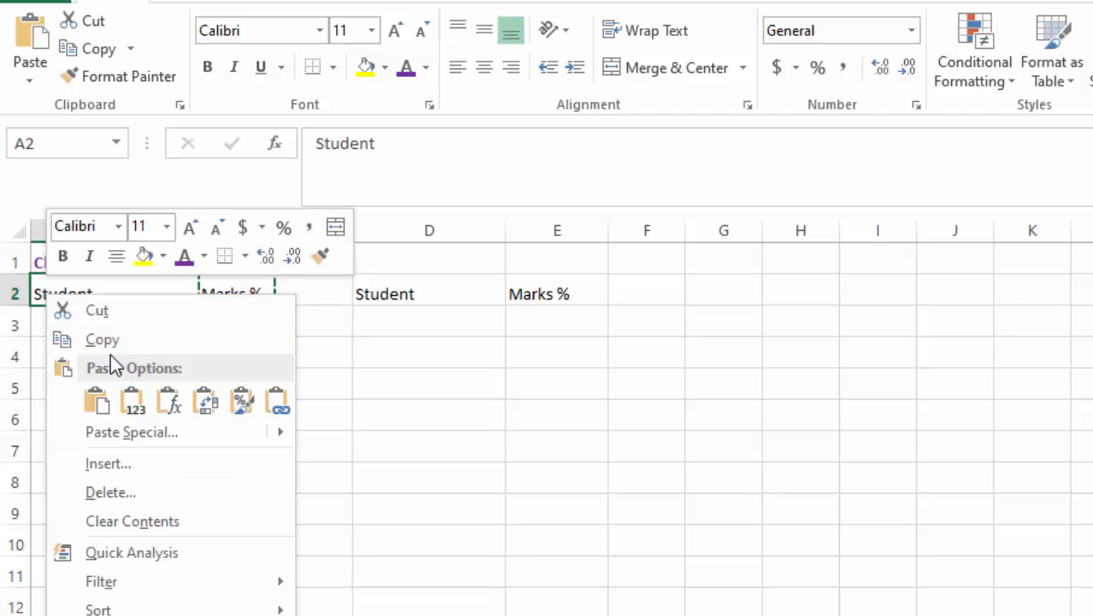
pyautogui.press('Escape')
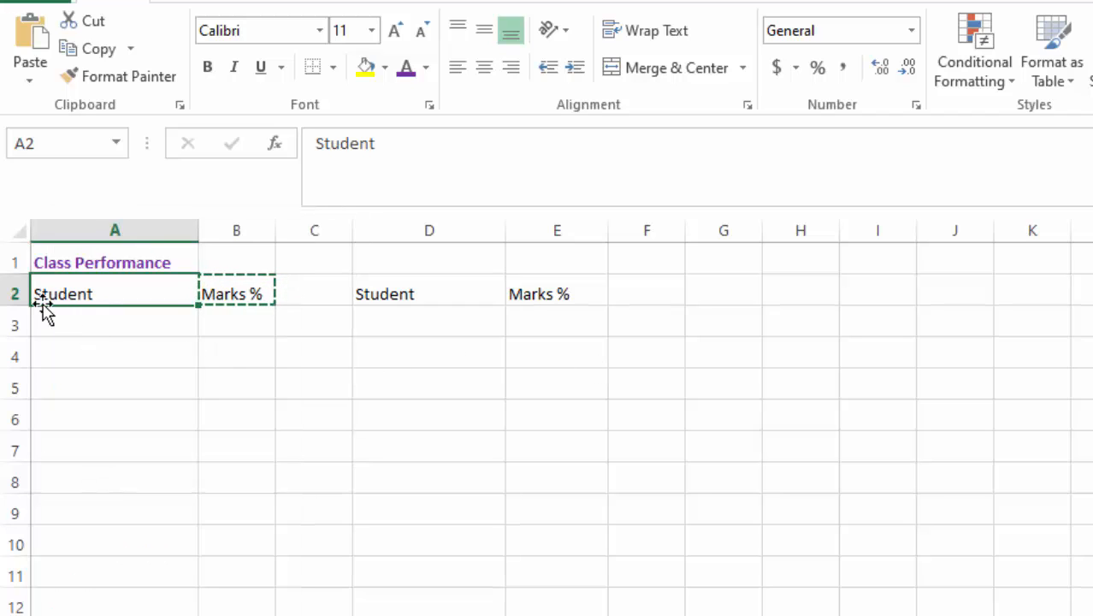
# - Insert a blank row at row 2, directly below the Class Performance title
pyautogui.rightClick(11, 293)
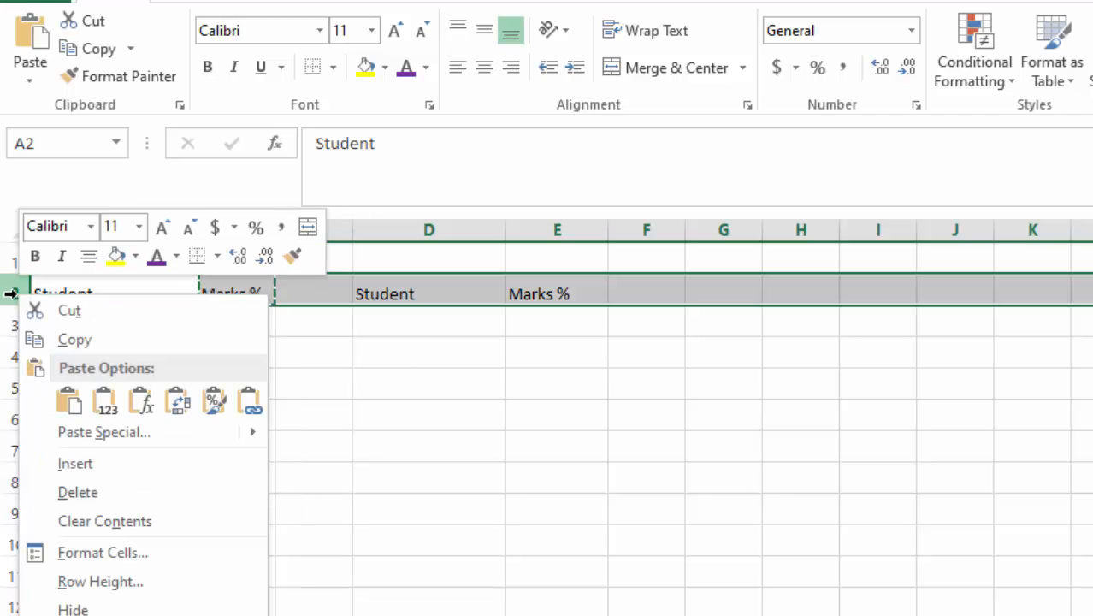
pyautogui.click(73, 464)
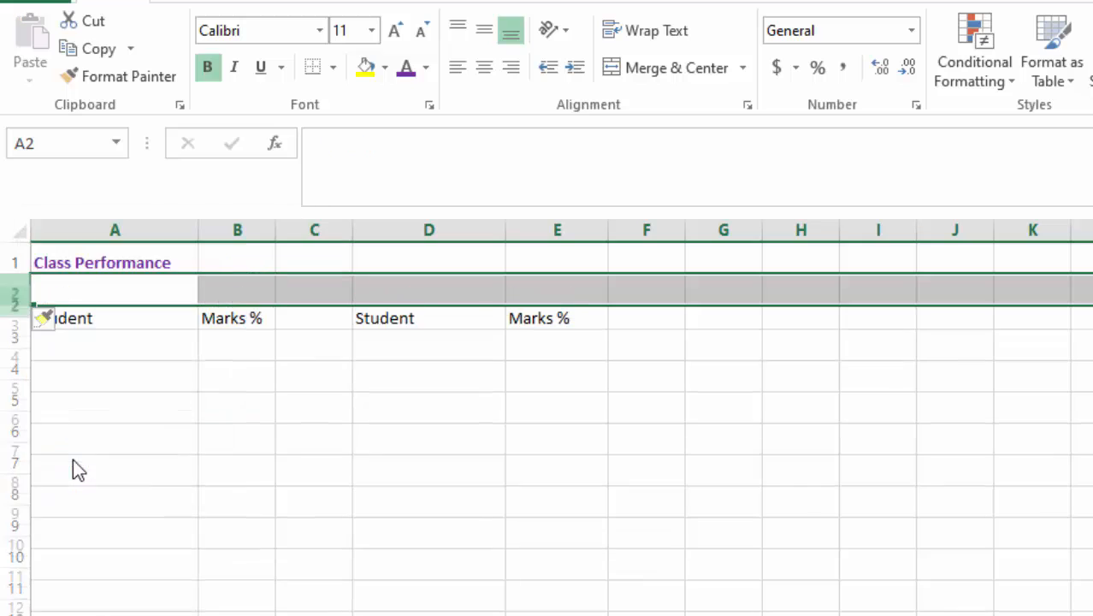
pyautogui.click(508, 476)
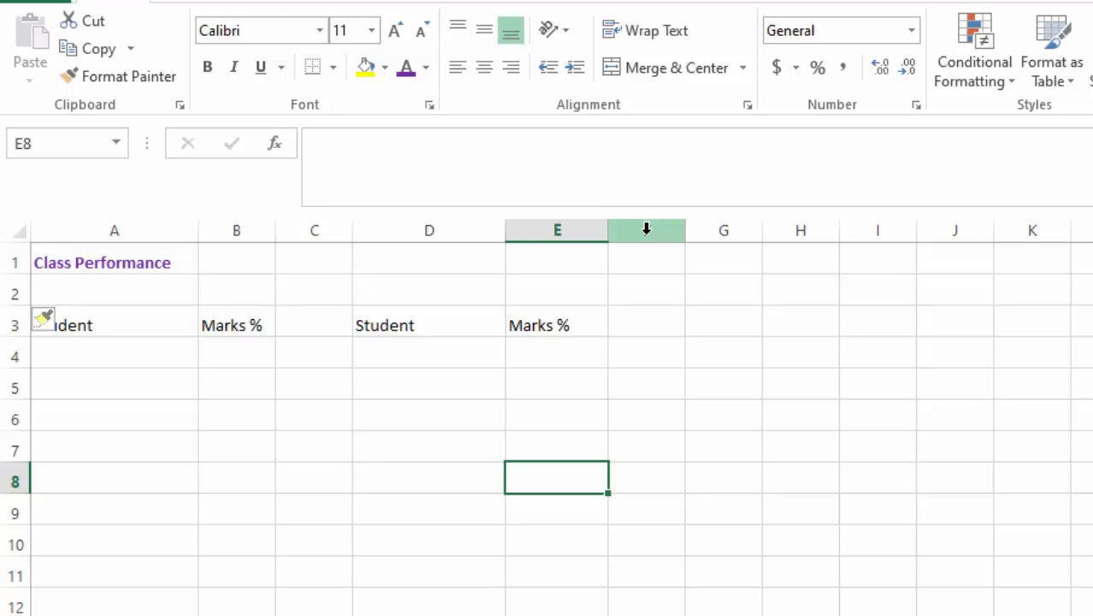
# - Insert a blank column at column F, directly after the second table's "Marks %" column
pyautogui.click(647, 229)
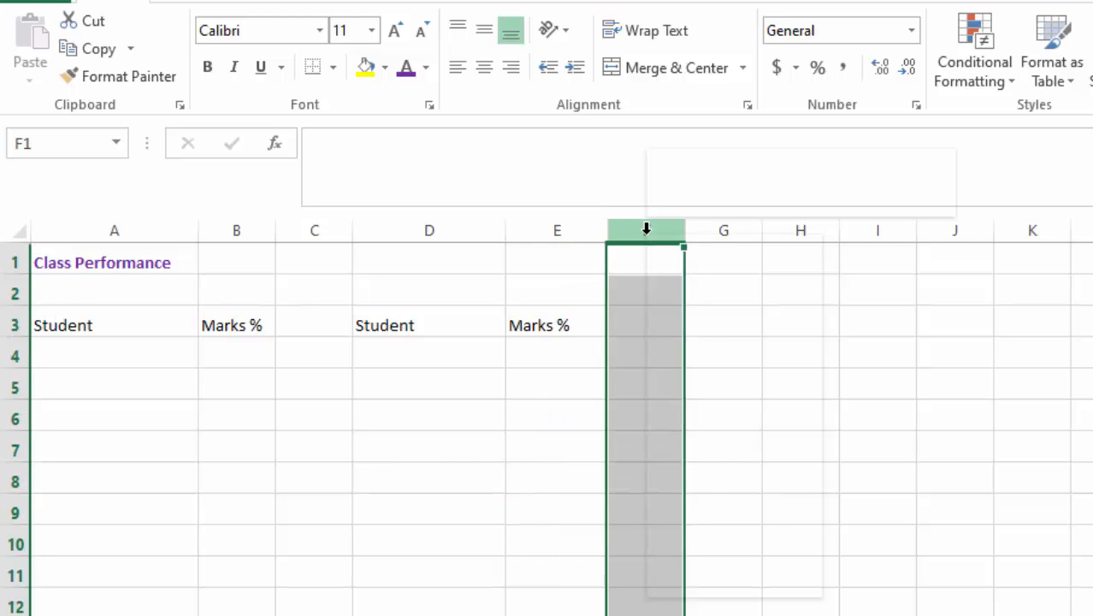
pyautogui.rightClick(647, 231)
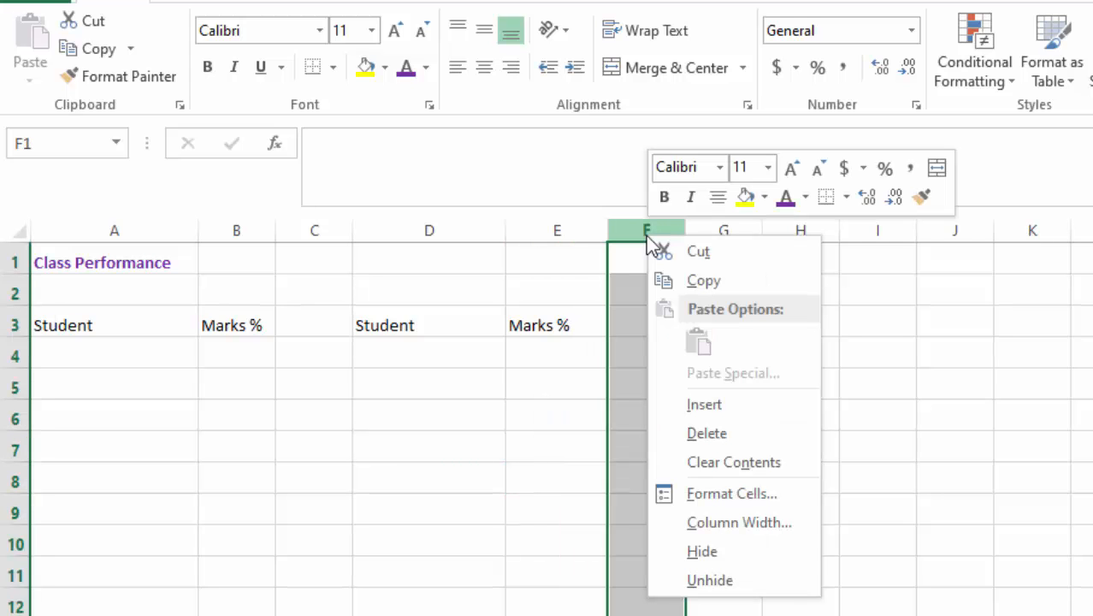
pyautogui.click(706, 404)
pyautogui.click(800, 383)
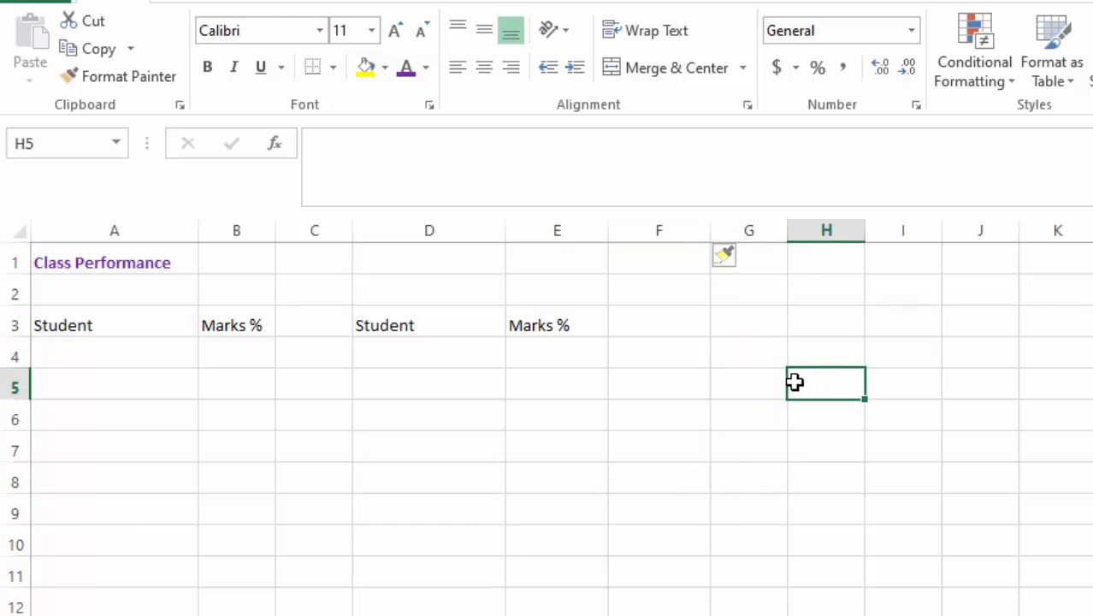
pyautogui.click(638, 261)
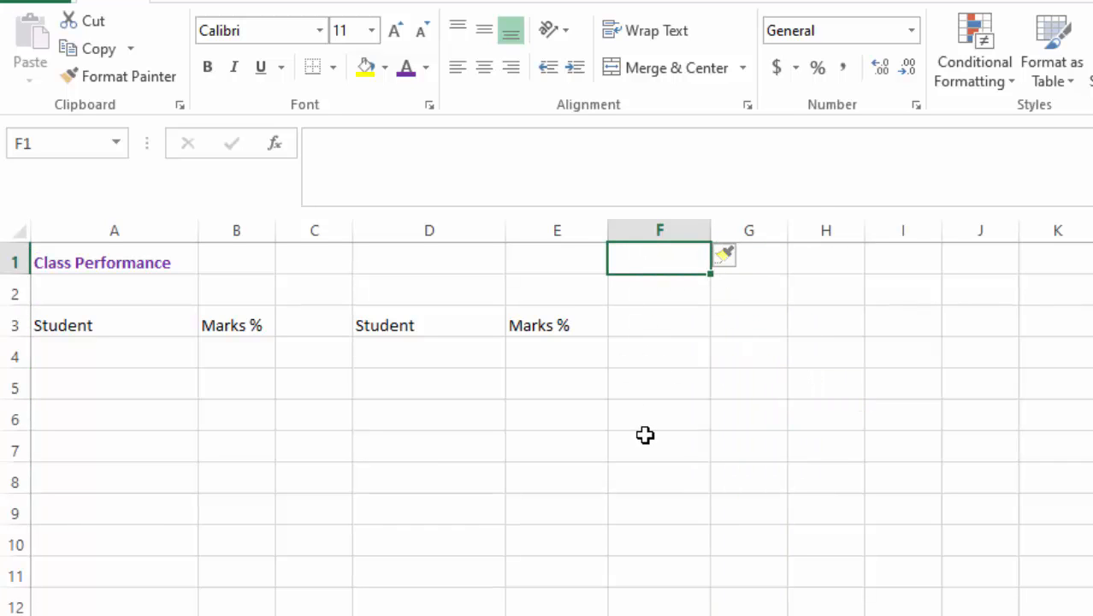
pyautogui.click(544, 416)
# - Enter the table headings "Class A" in cell A2 and "Class B" in cell D2
pyautogui.click(60, 303)
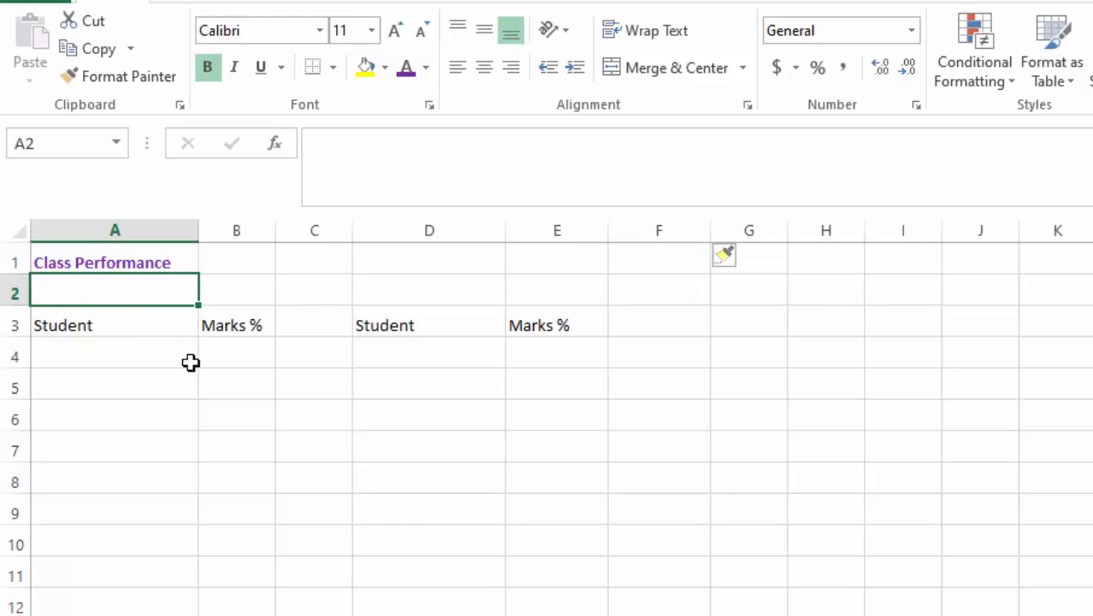
pyautogui.write('Cla')
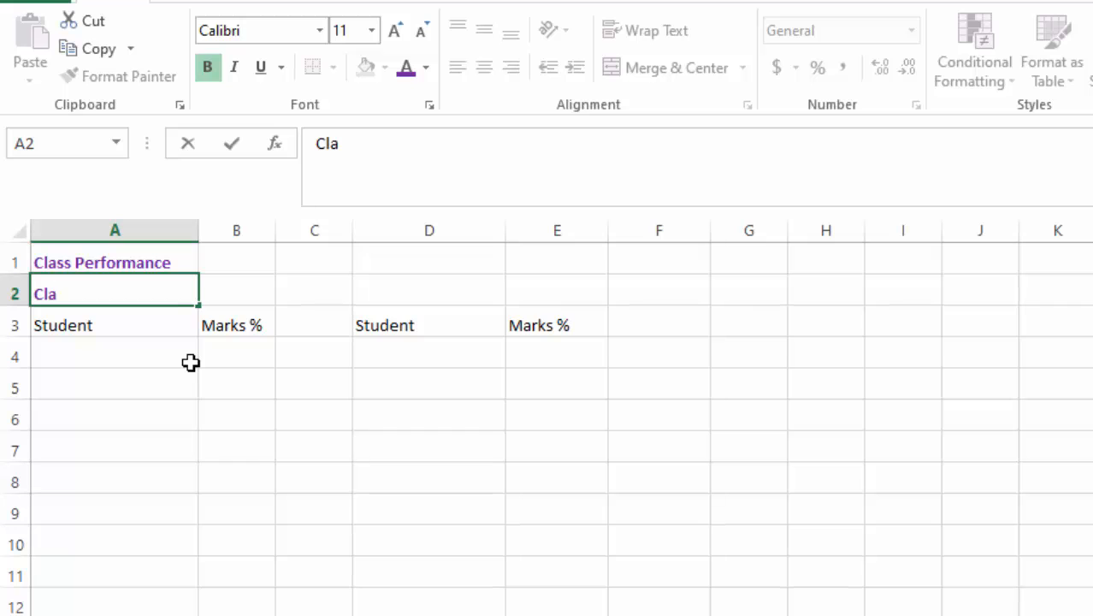
pyautogui.write('sdsss A')
pyautogui.click(624, 425)
pyautogui.click(383, 292)
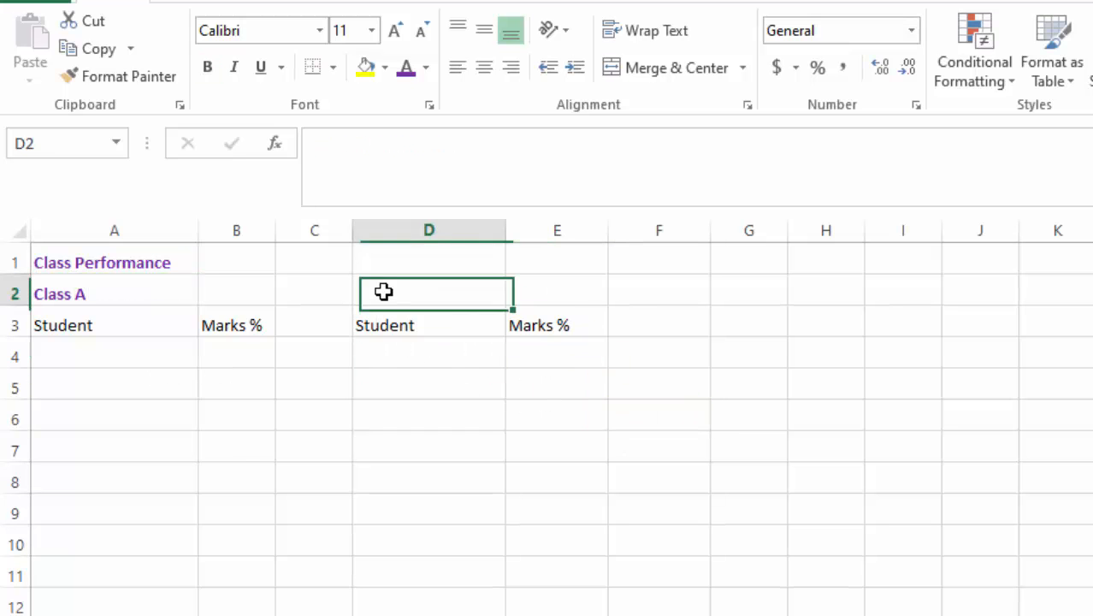
pyautogui.write('Cla')
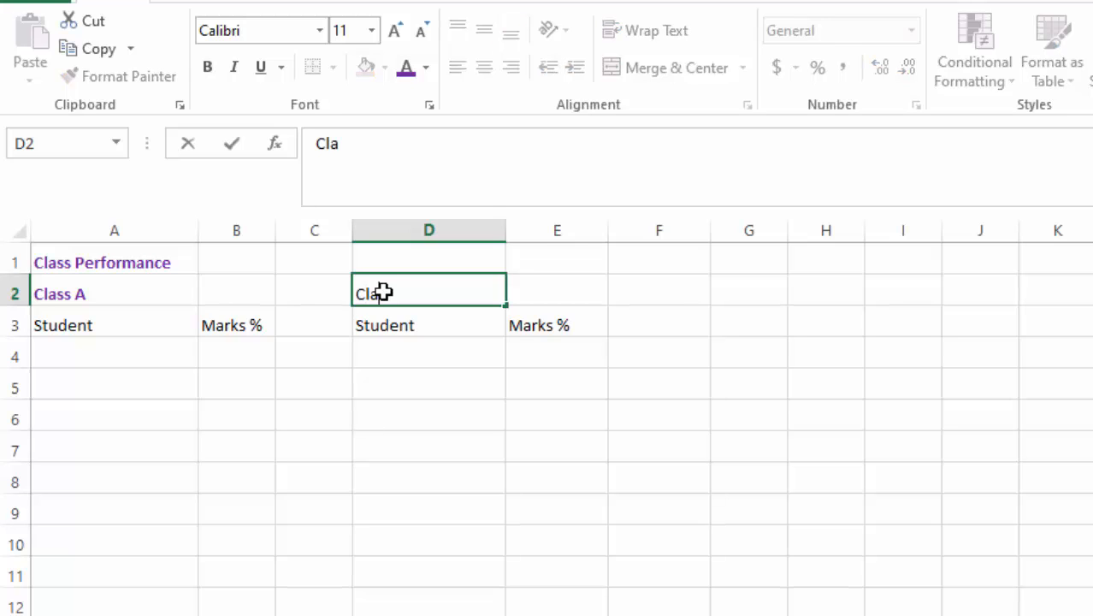
pyautogui.write('ss B')
pyautogui.click(580, 485)
# - Change the font colour of the "Class A" heading in A2 to standard red
pyautogui.click(81, 297)
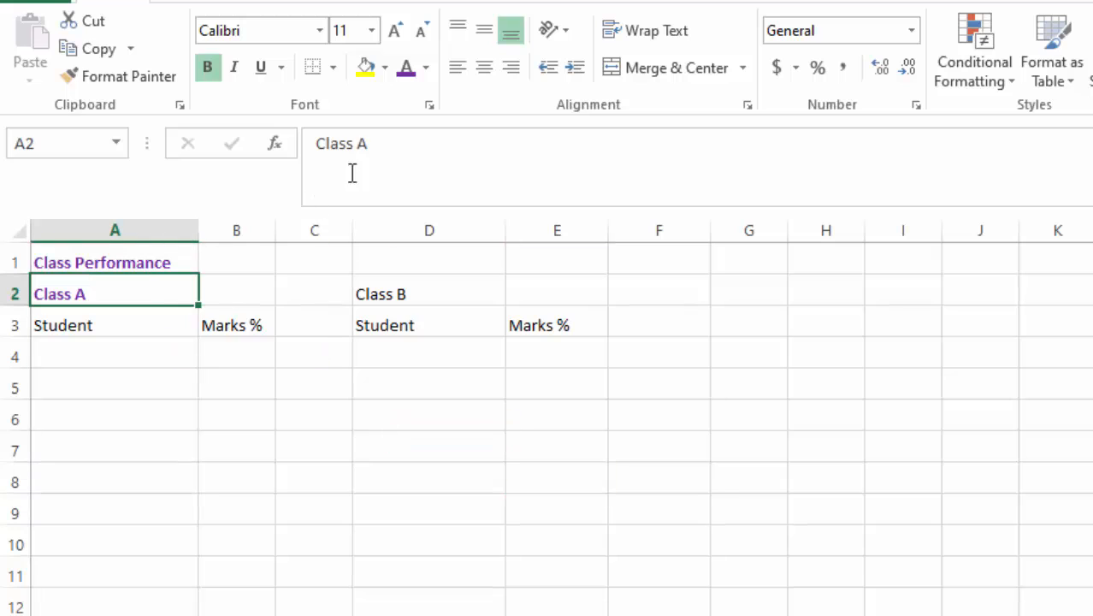
pyautogui.click(426, 68)
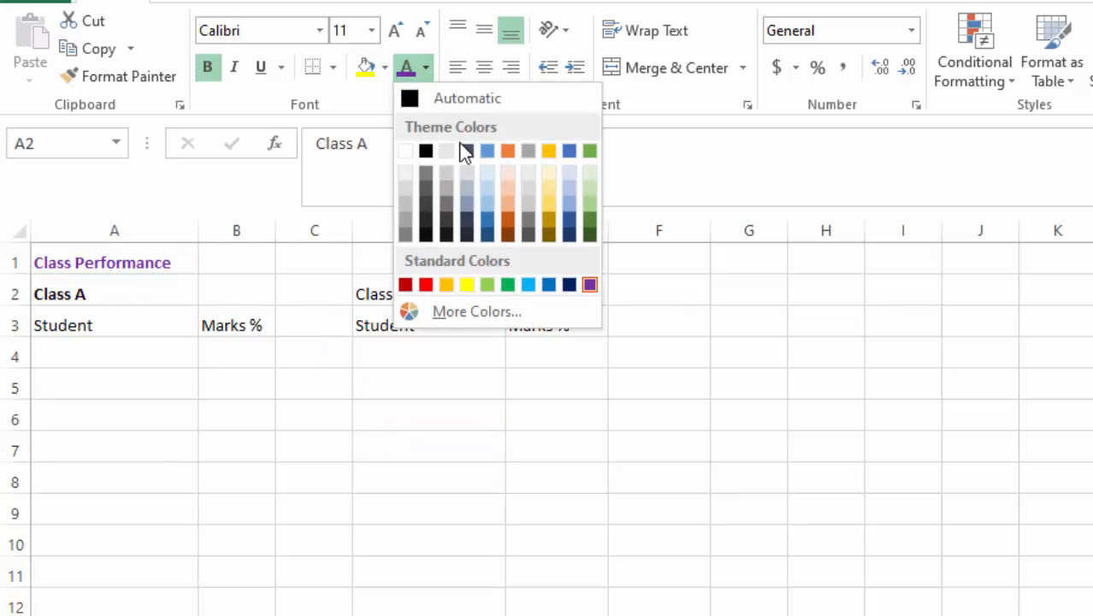
pyautogui.click(427, 284)
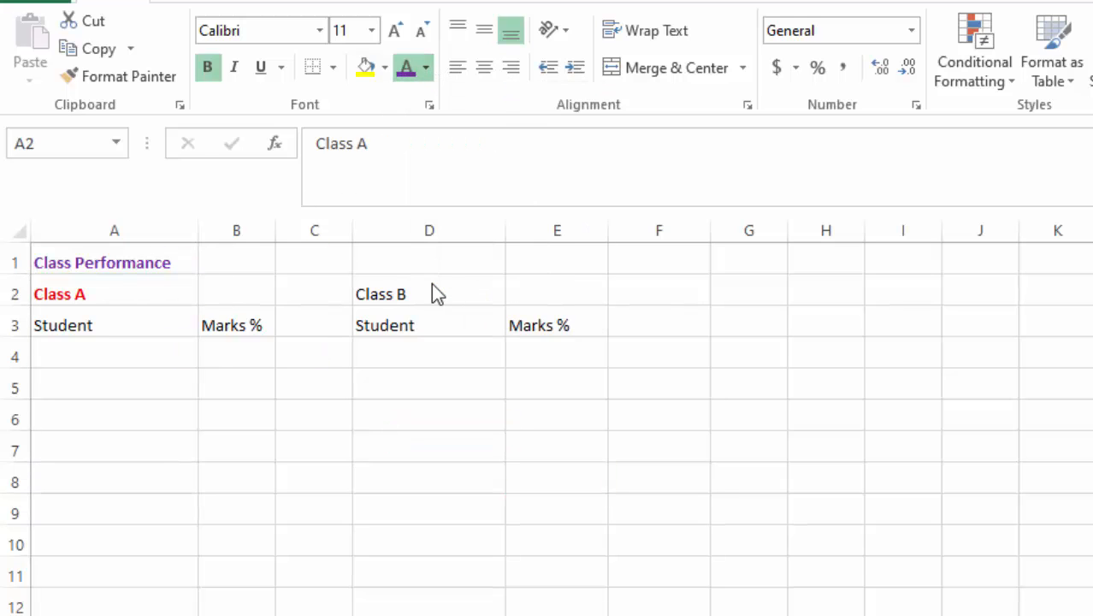
# - Make the "Class B" heading in D2 bold with a red font colour
pyautogui.click(810, 469)
pyautogui.click(369, 292)
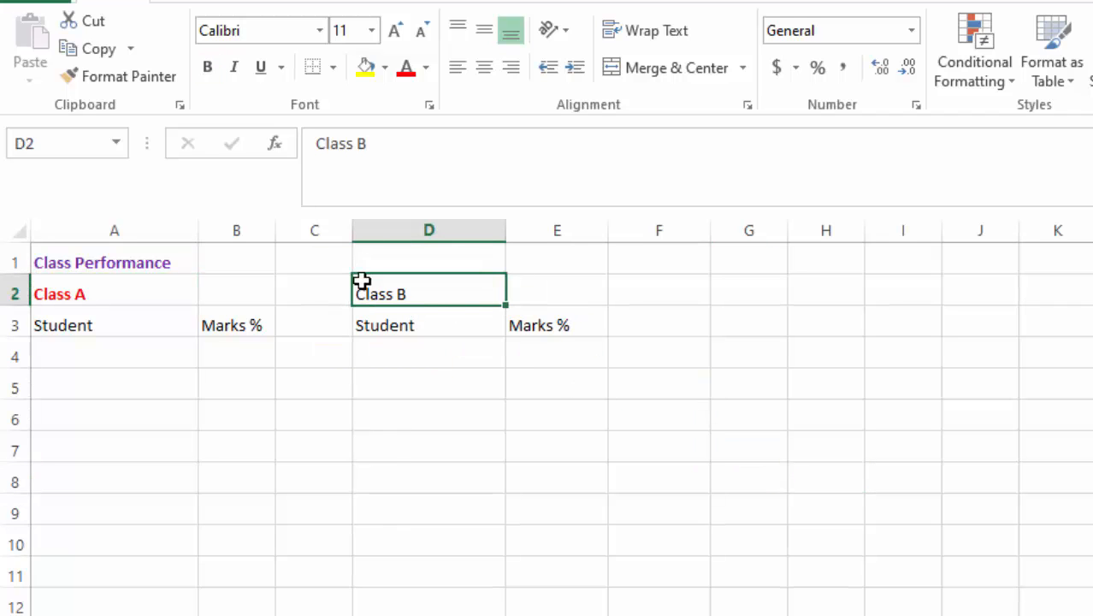
pyautogui.click(209, 67)
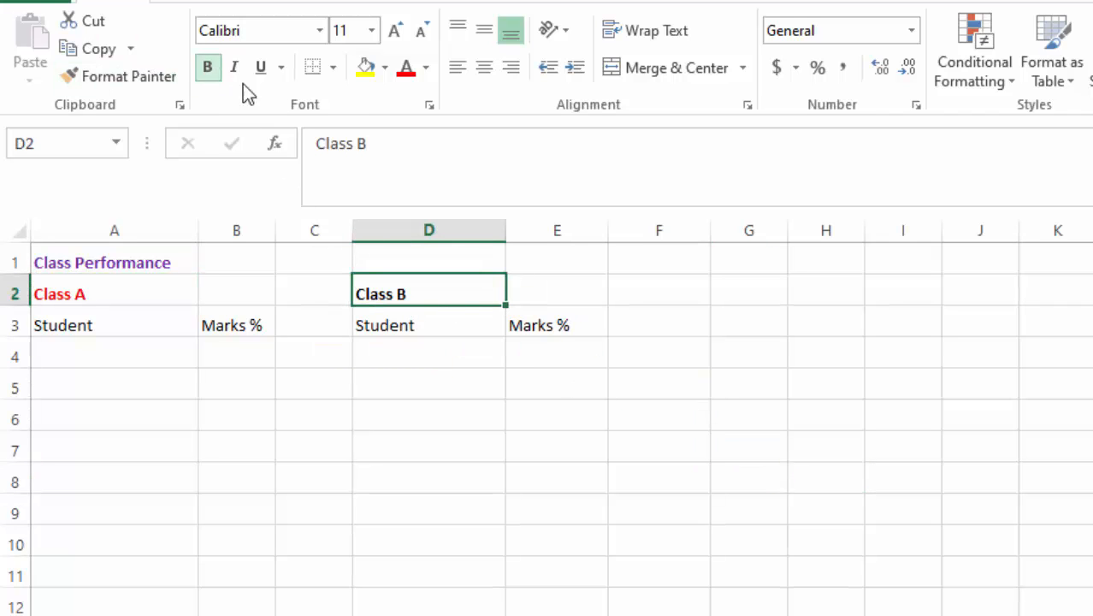
pyautogui.click(410, 72)
pyautogui.click(966, 464)
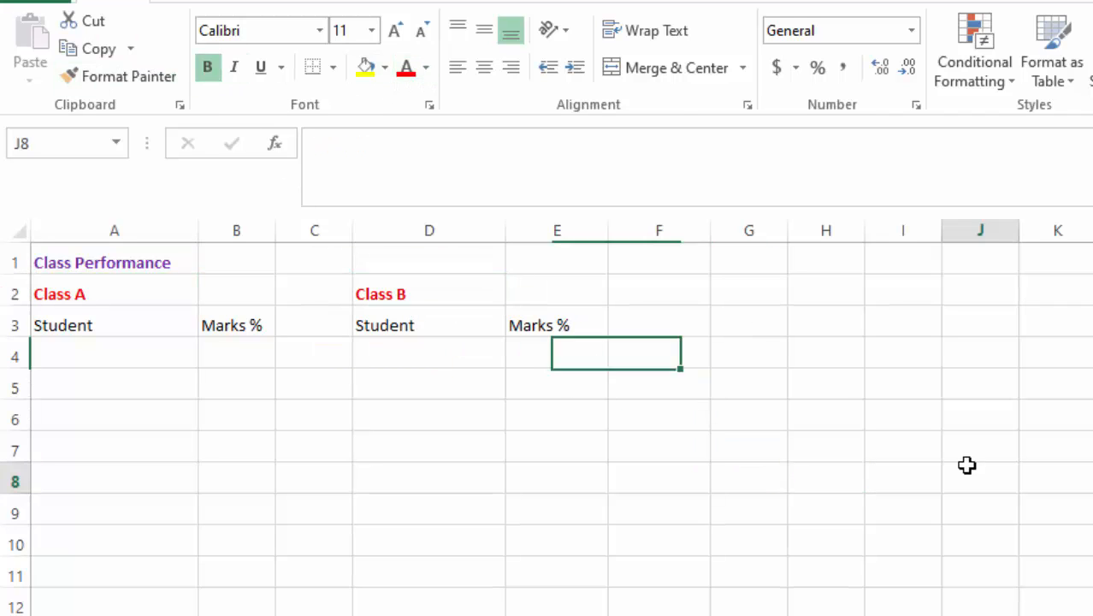
# - Bold the column headings in row 3 across both tables, cells A3 to E3
pyautogui.click(53, 327)
pyautogui.moveTo(53, 328); pyautogui.dragTo(576, 331)
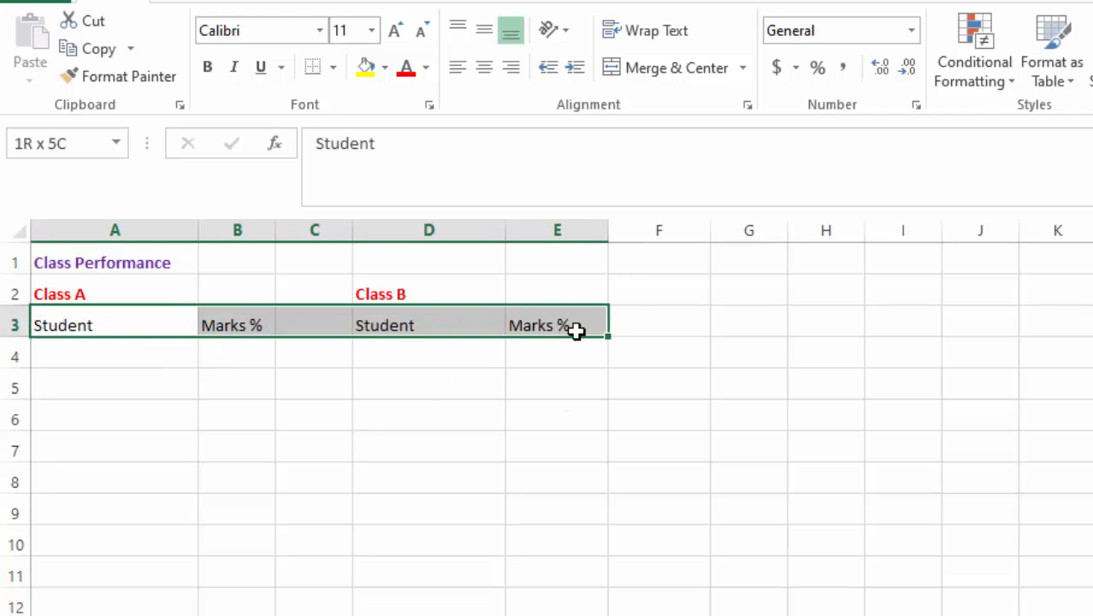
pyautogui.click(210, 71)
pyautogui.moveTo(904, 446); pyautogui.dragTo(826, 446)
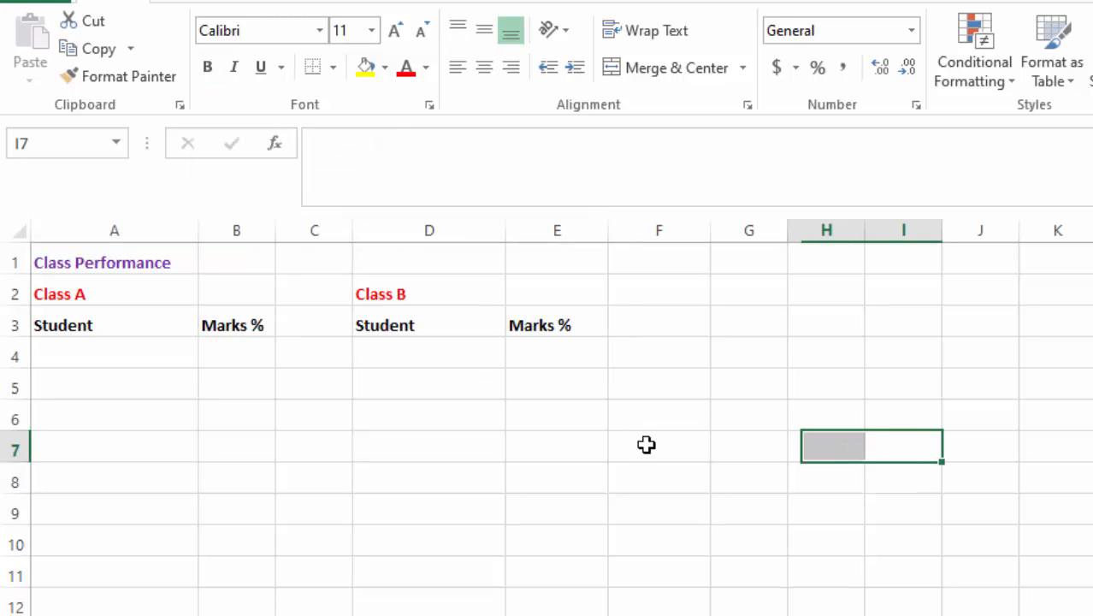
pyautogui.click(363, 534)
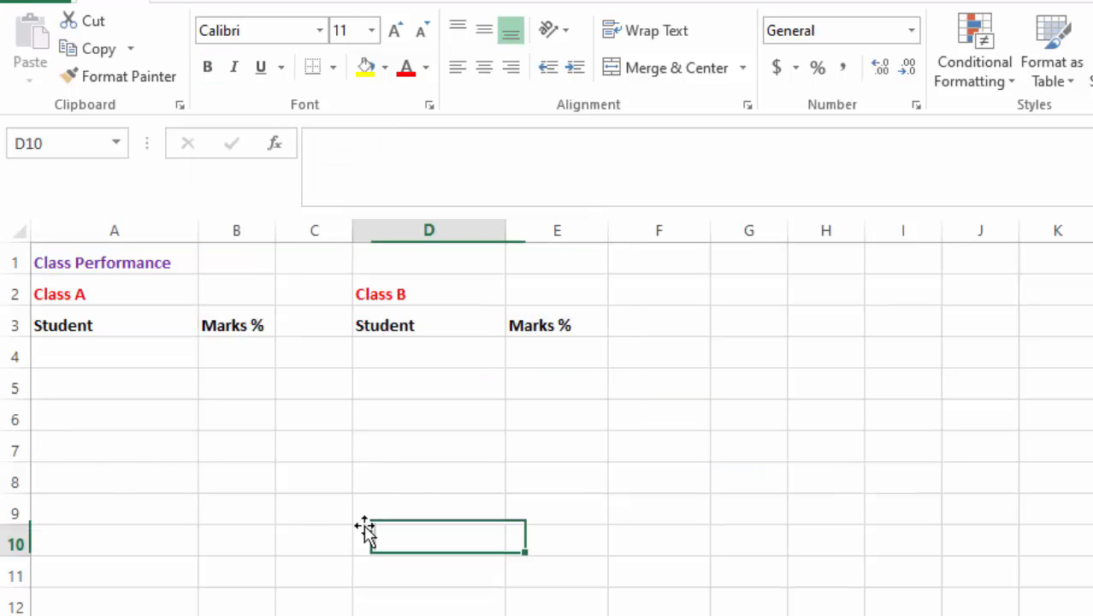
pyautogui.click(850, 383)
pyautogui.scroll(-2, 655, 473)
pyautogui.scroll(2, 654, 473)
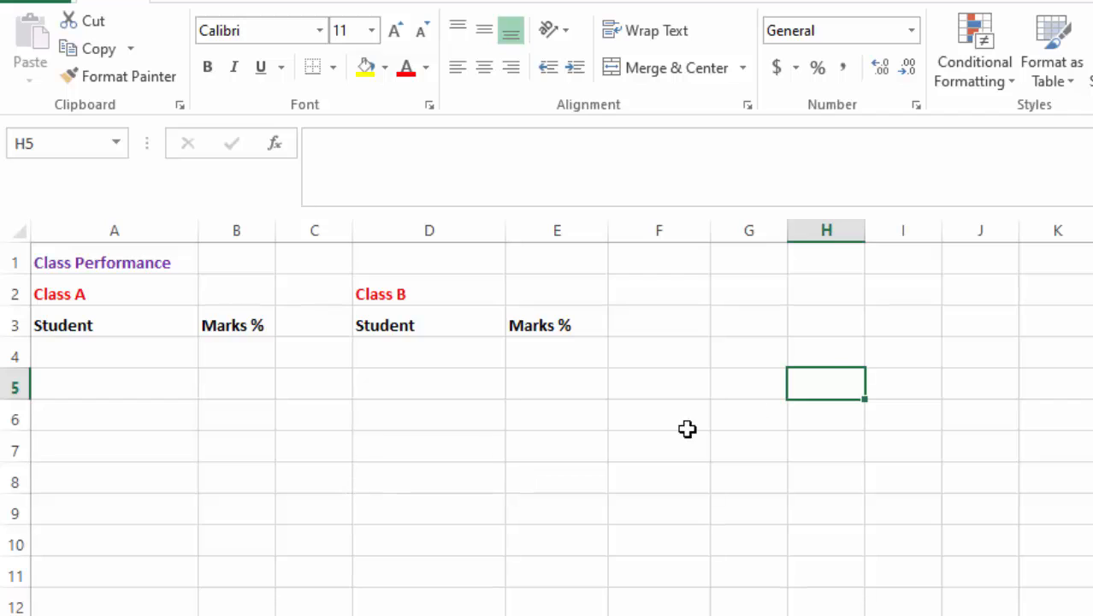
pyautogui.click(713, 280)
pyautogui.click(865, 453)
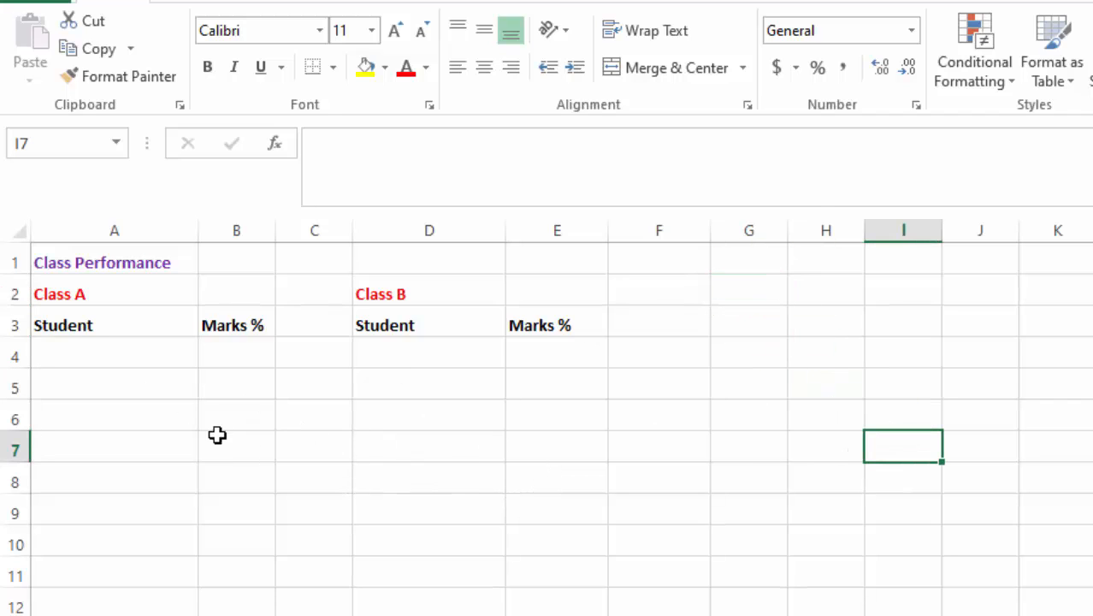
# - Enter the four students' first names for Class A in cells A4 to A7
pyautogui.click(88, 353)
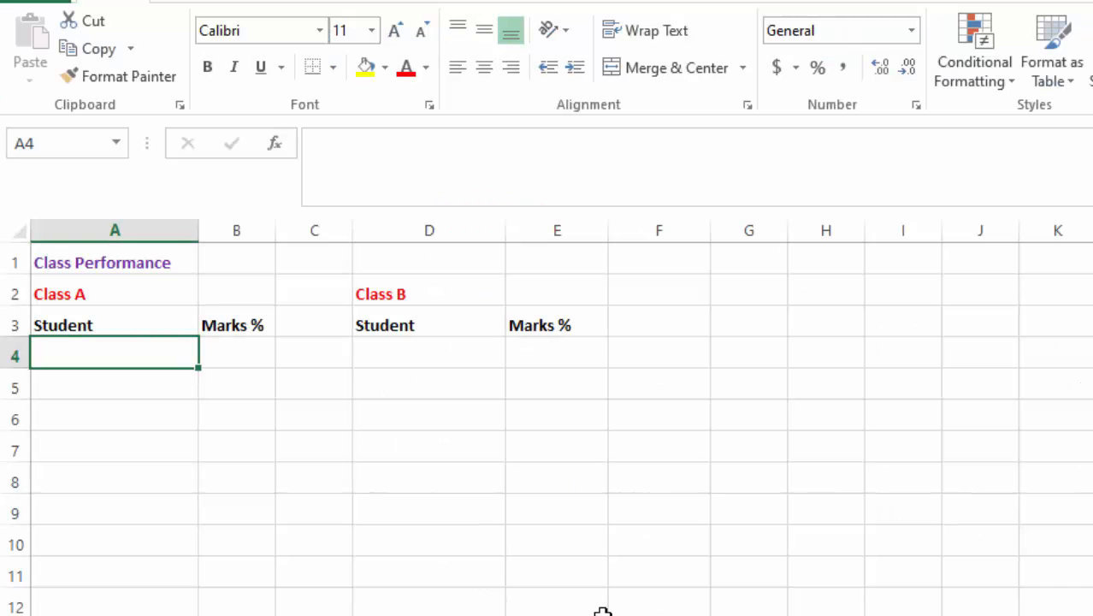
pyautogui.write('M')
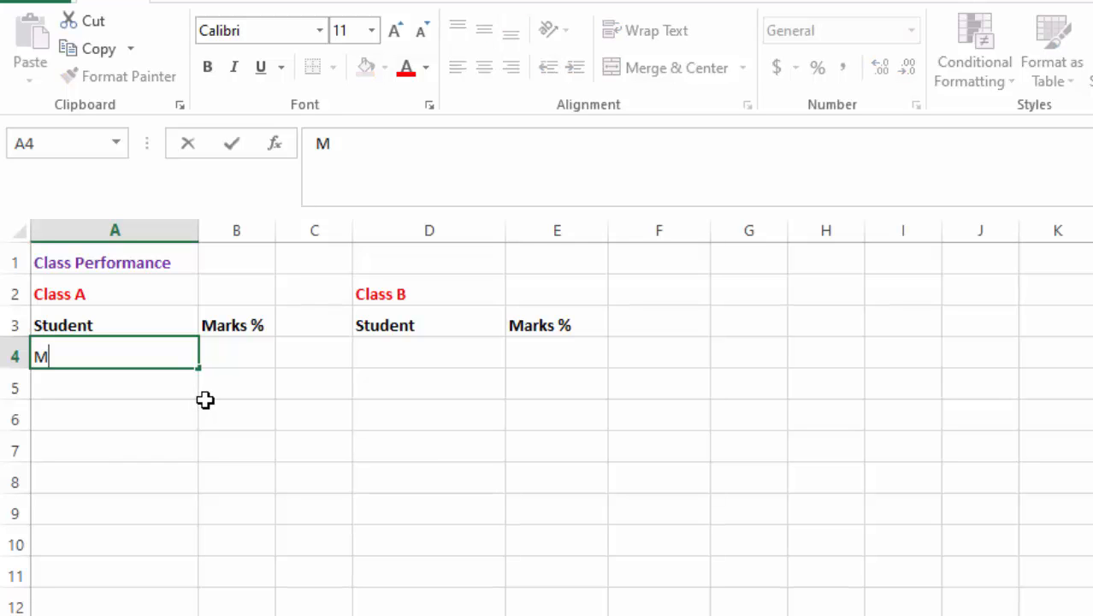
pyautogui.write('ark')
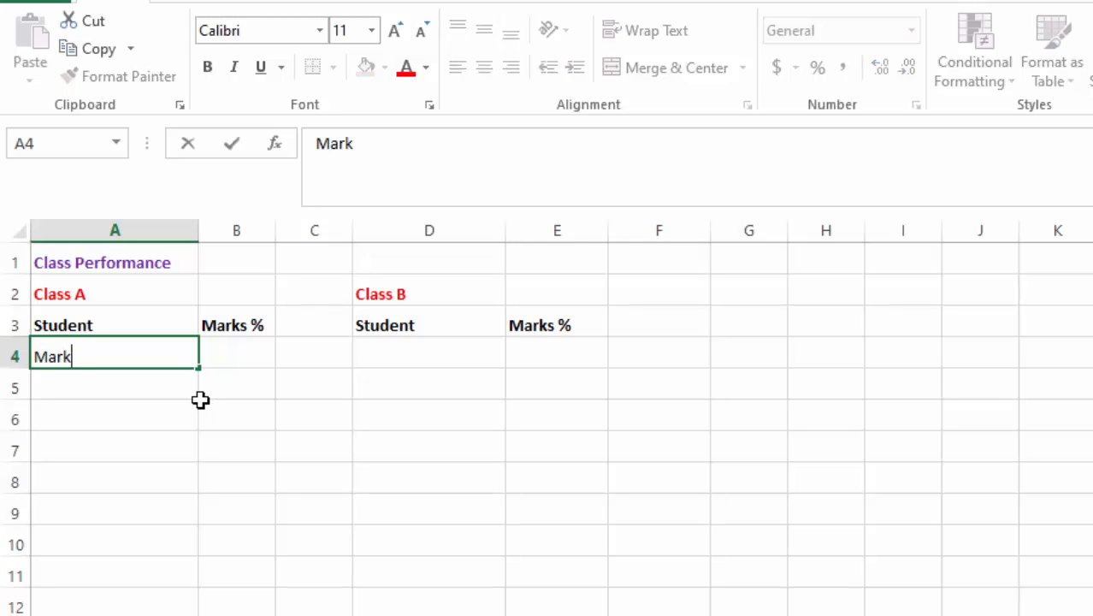
pyautogui.click(129, 390)
pyautogui.write('Mar')
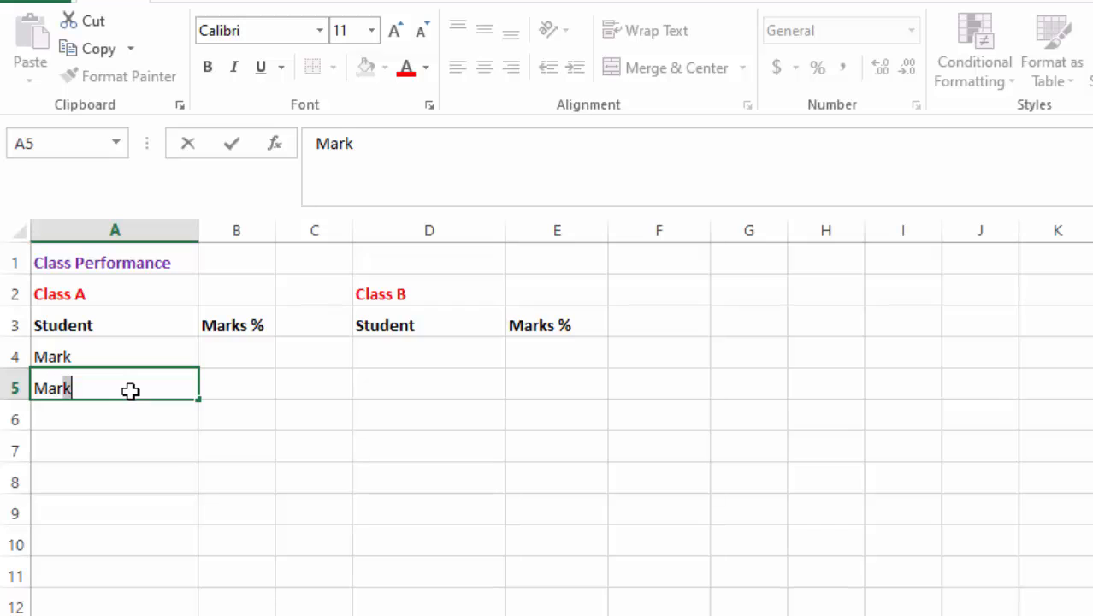
pyautogui.write('y')
pyautogui.click(97, 425)
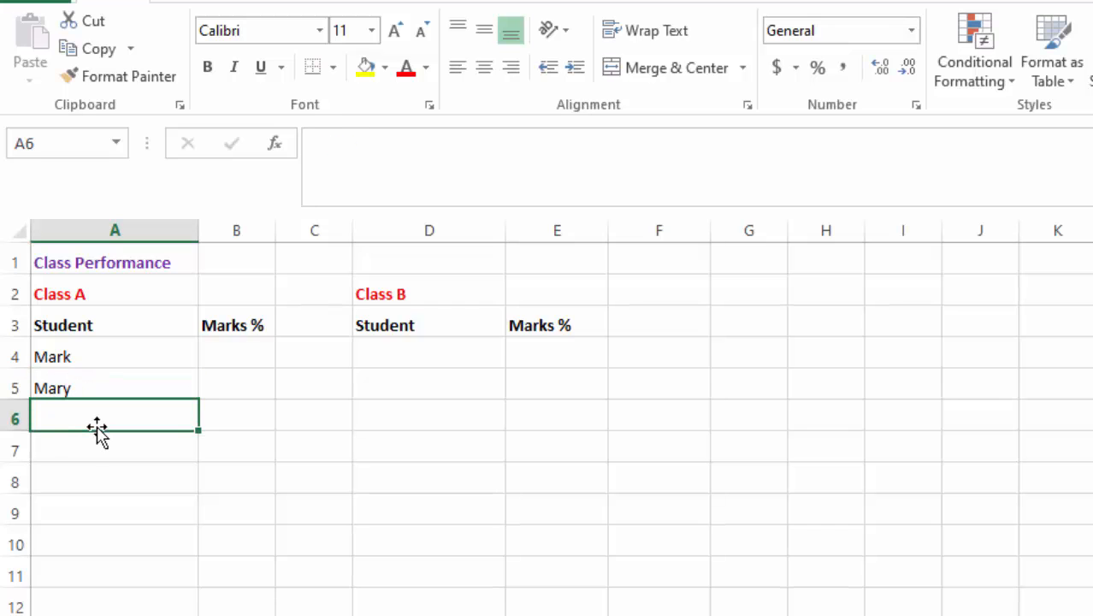
pyautogui.write('Frank')
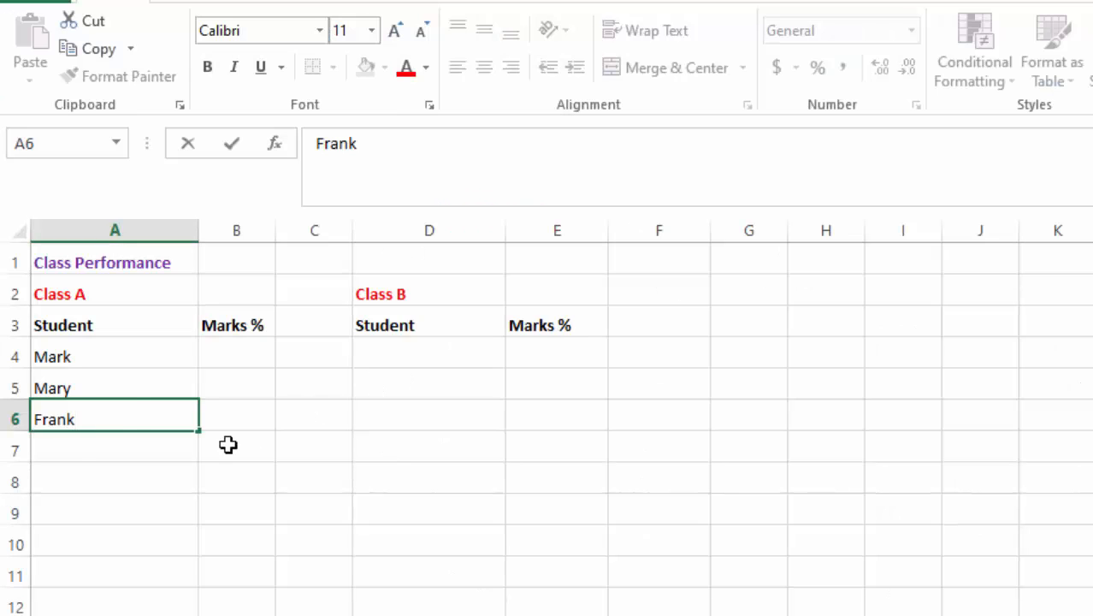
pyautogui.click(78, 447)
pyautogui.write('Bob')
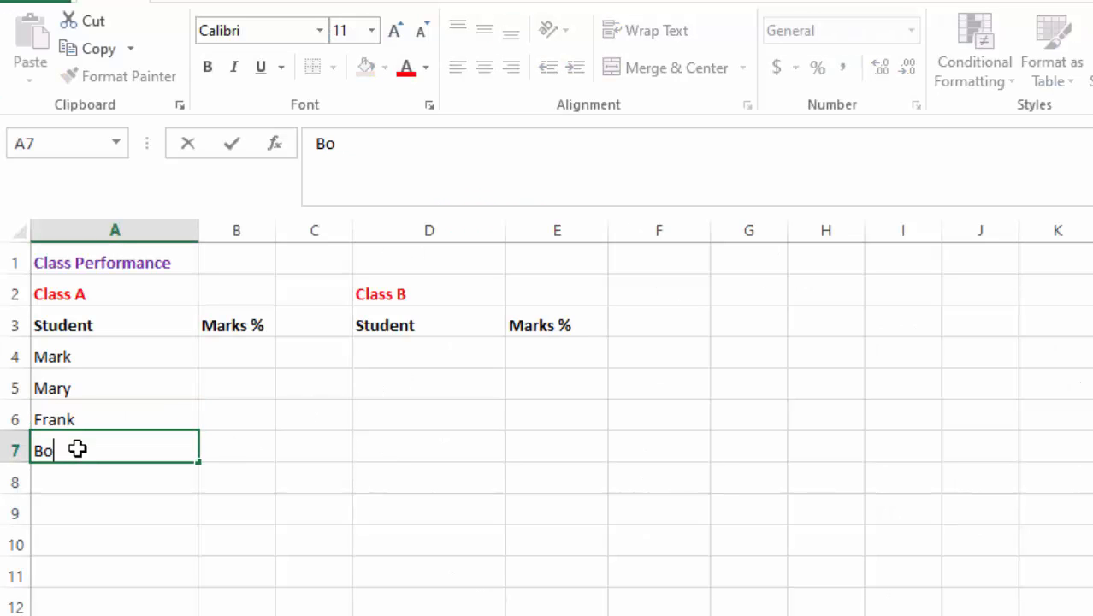
# - Enter the four students' first names for Class B in cells D4 to D7
pyautogui.click(390, 357)
pyautogui.write('Jan')
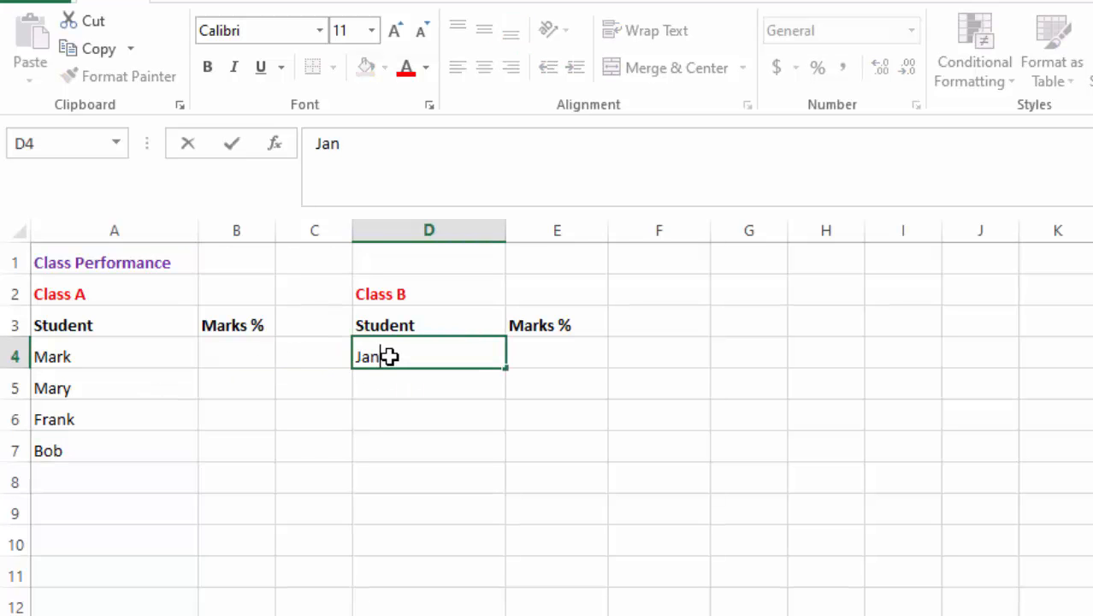
pyautogui.write('e')
pyautogui.click(412, 387)
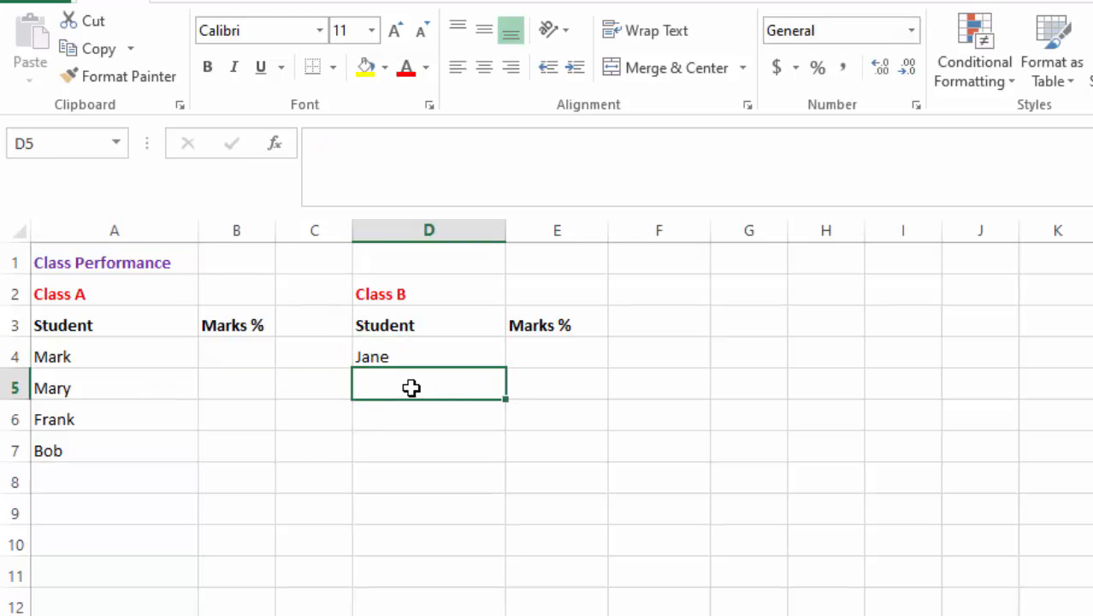
pyautogui.write('Davi')
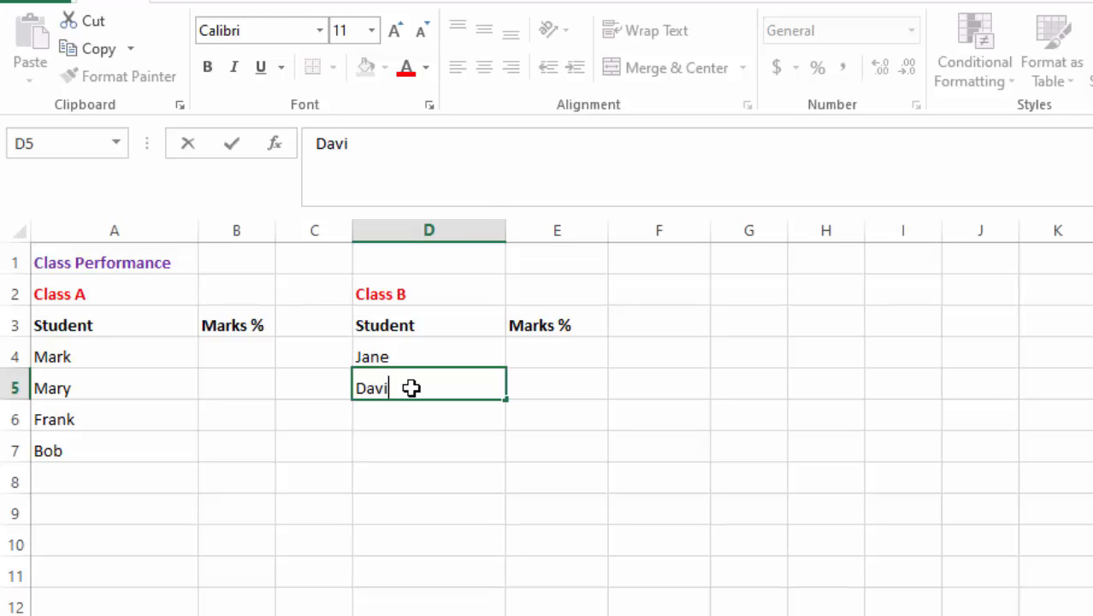
pyautogui.write('d')
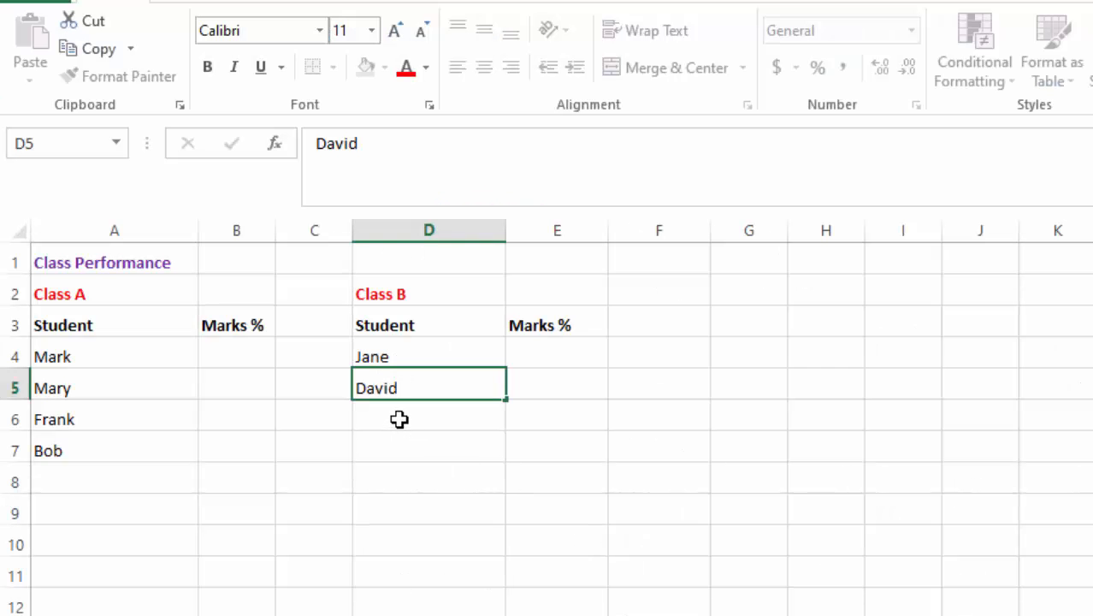
pyautogui.click(401, 420)
pyautogui.write('Clinton')
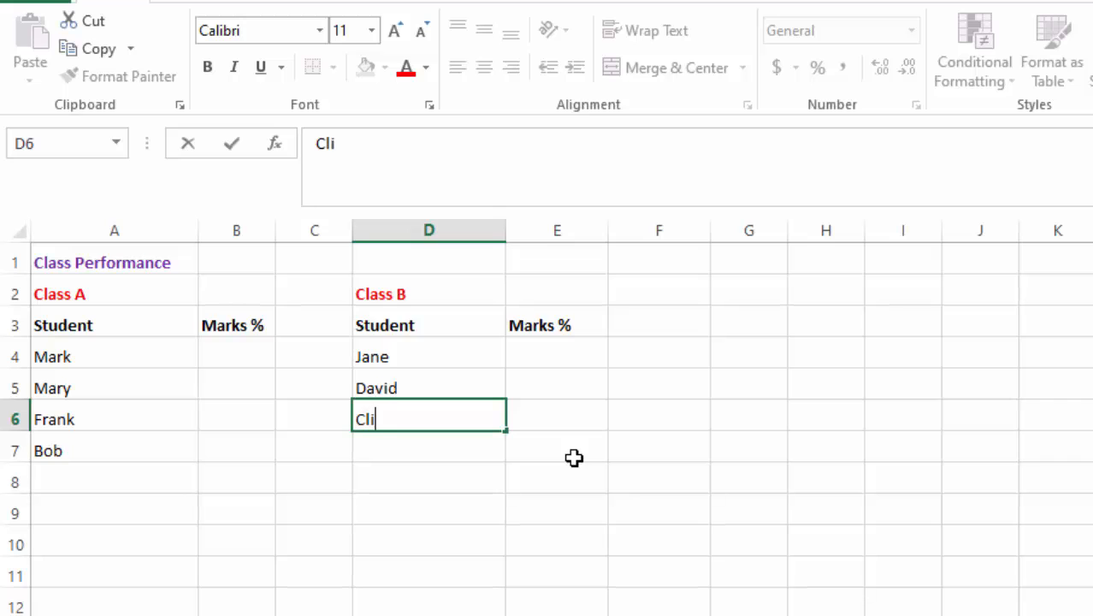
pyautogui.click(383, 447)
pyautogui.write('Jen')
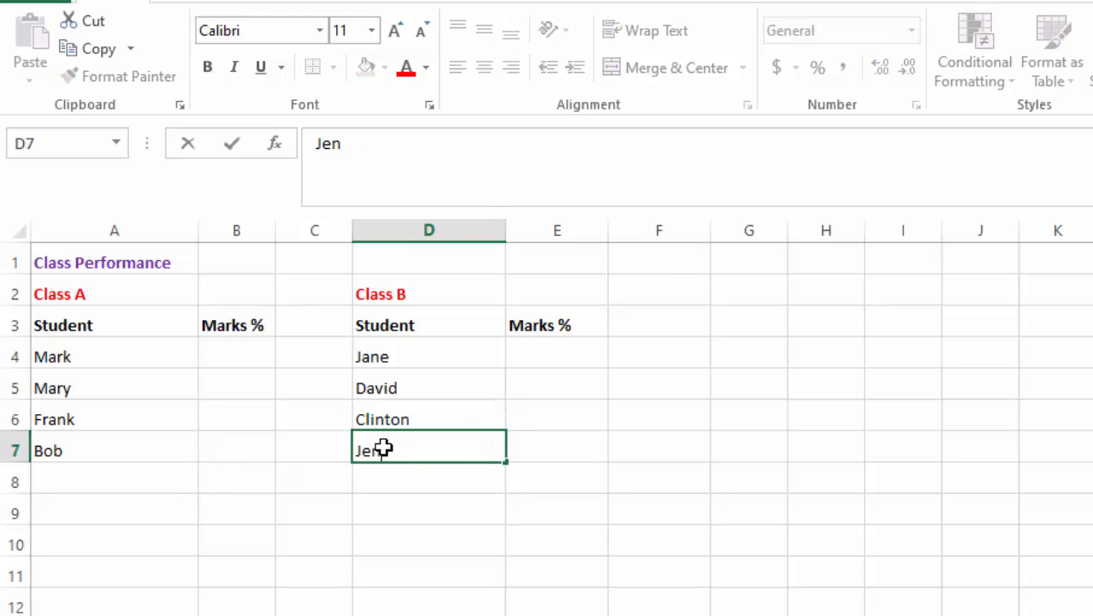
pyautogui.write('niffer')
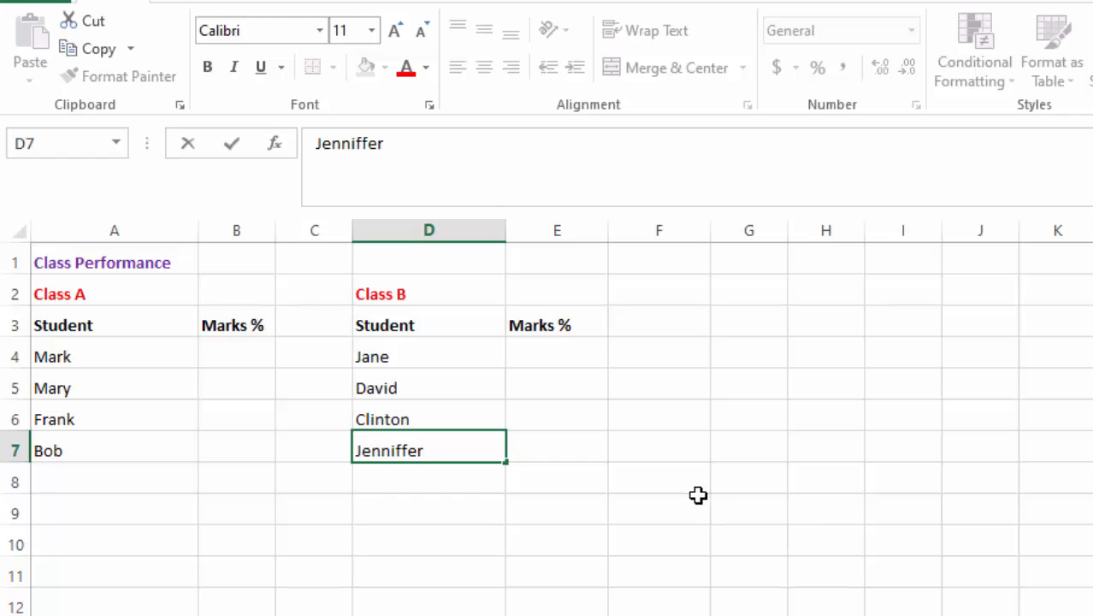
pyautogui.click(813, 513)
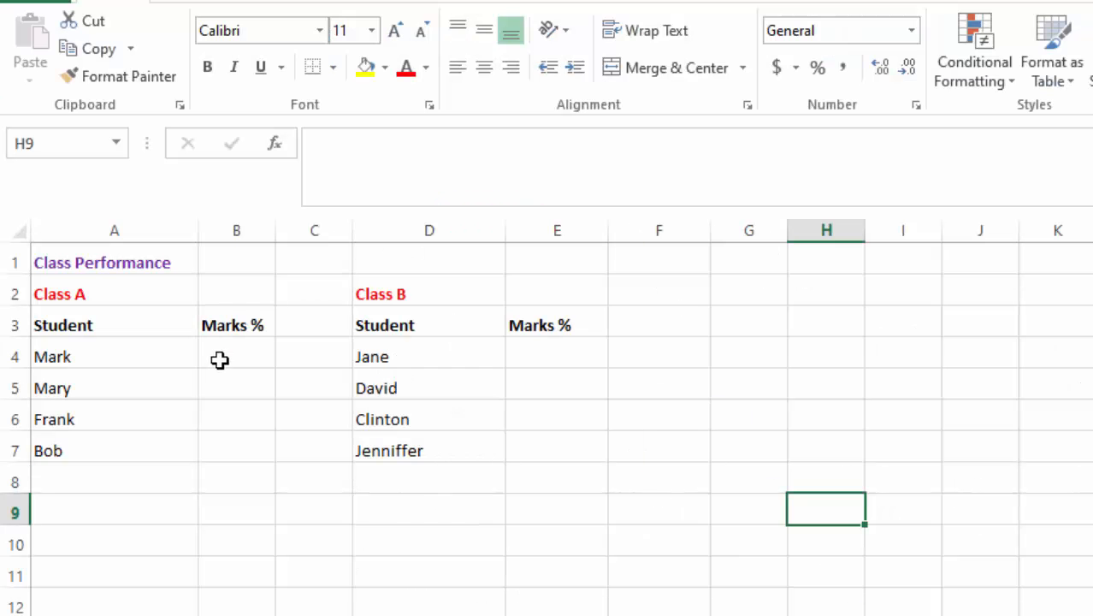
# - Enter the Class A marks 56, 76, 63 and 46 in cells B4 to B7
pyautogui.click(220, 359)
pyautogui.write('56')
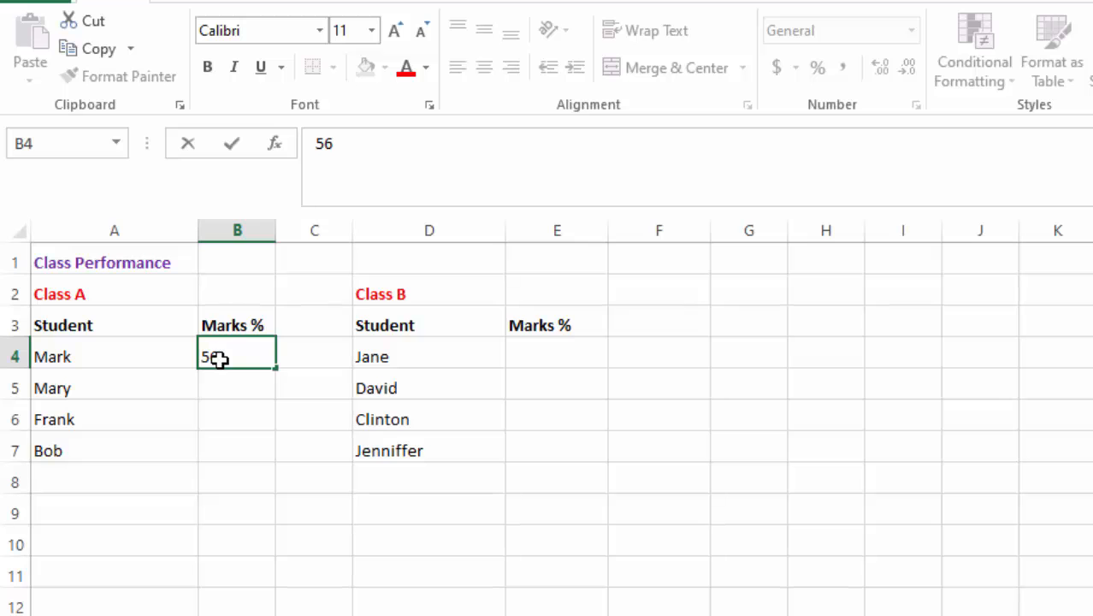
pyautogui.press('Return')
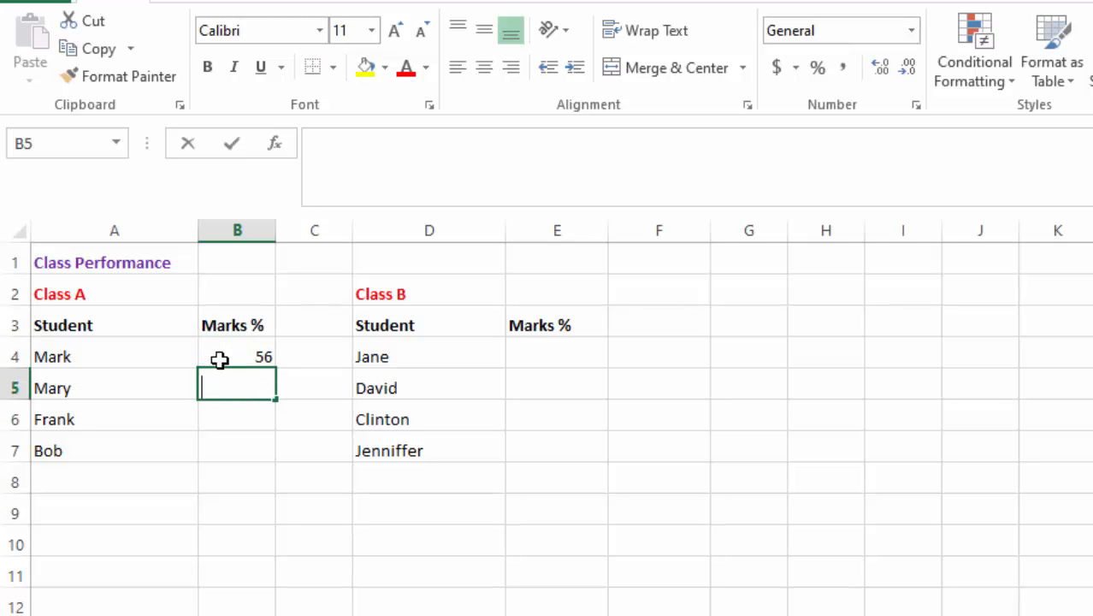
pyautogui.write('76')
pyautogui.press('Return')
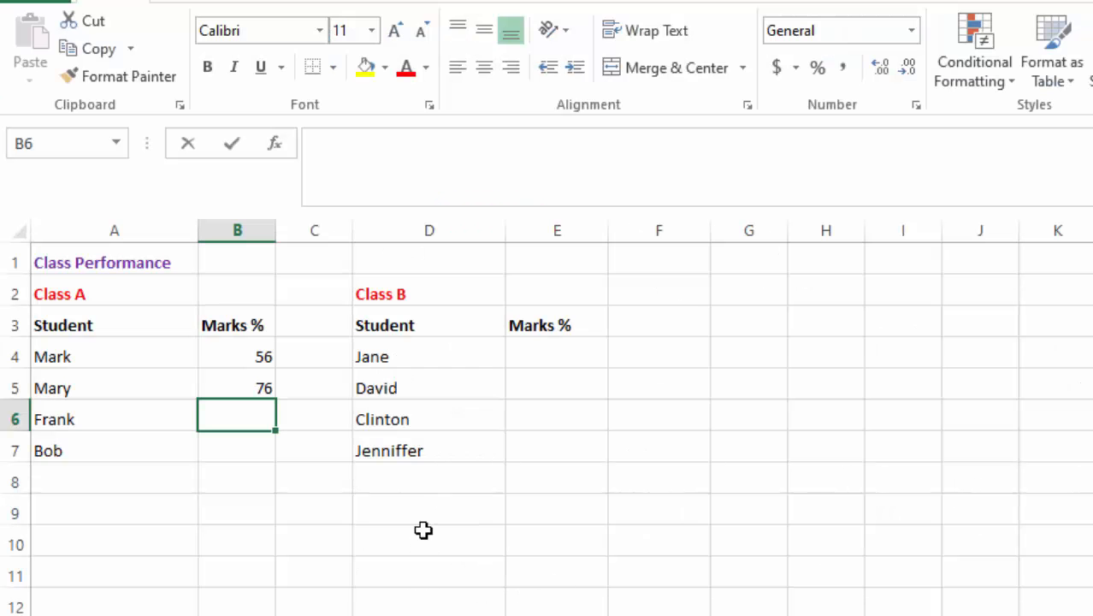
pyautogui.write('63')
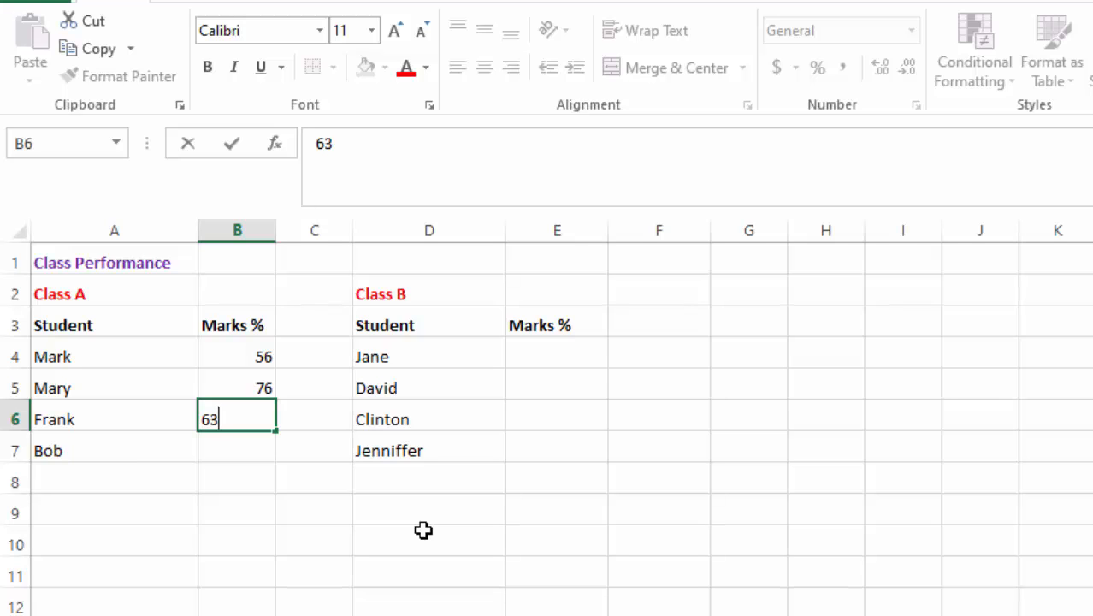
pyautogui.press('Return')
pyautogui.write('4')
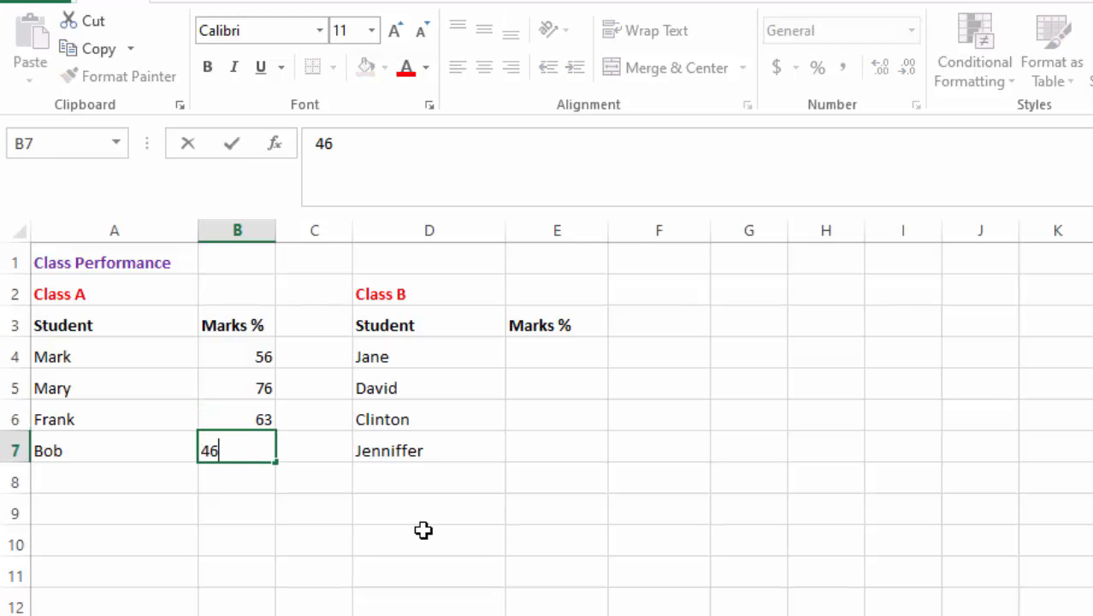
pyautogui.write('6')
pyautogui.click(842, 445)
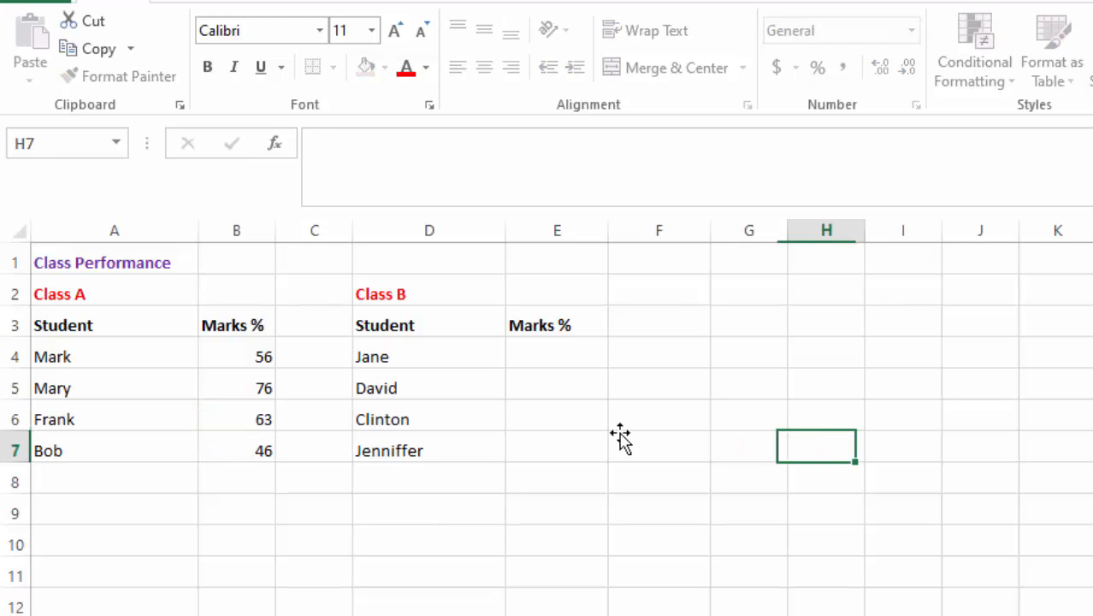
# - Enter the Class B marks 64, 98, 59 and 36 in cells E4 to E7
pyautogui.click(533, 353)
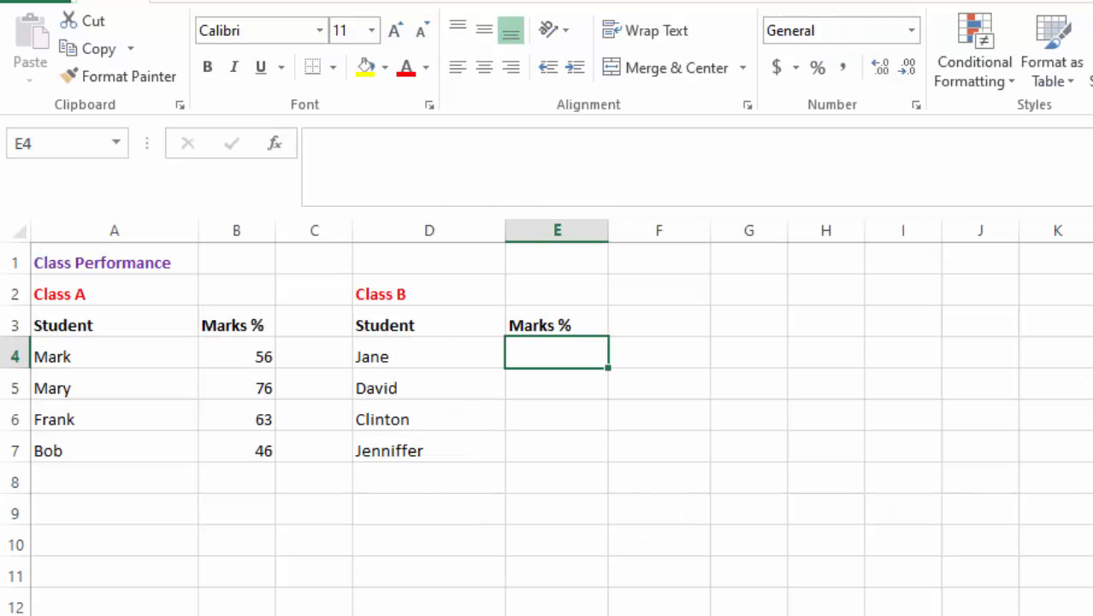
pyautogui.write('64')
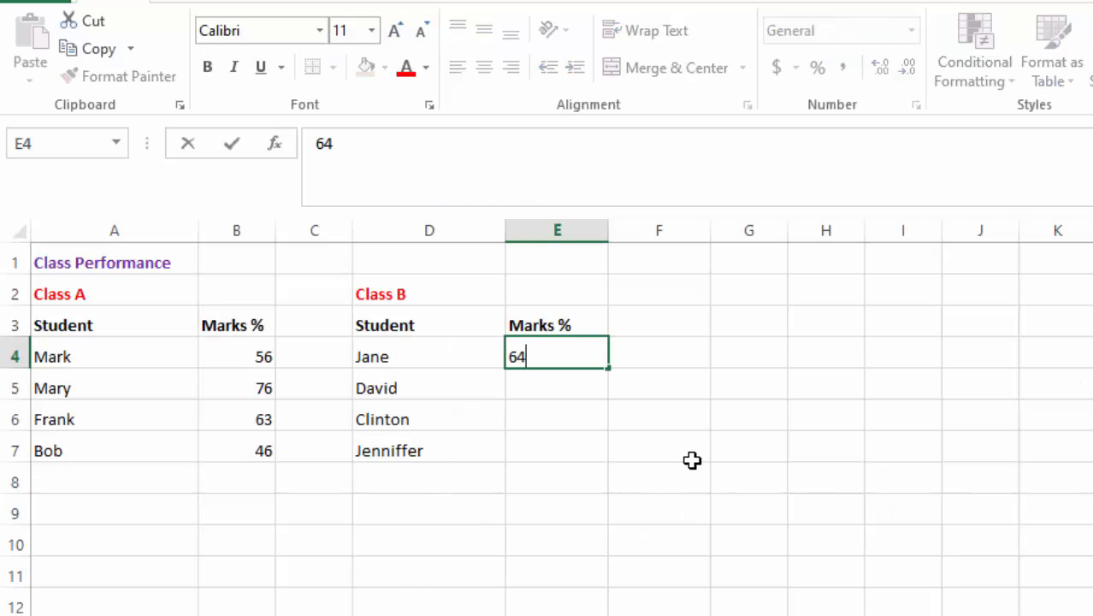
pyautogui.press('Return')
pyautogui.write('98')
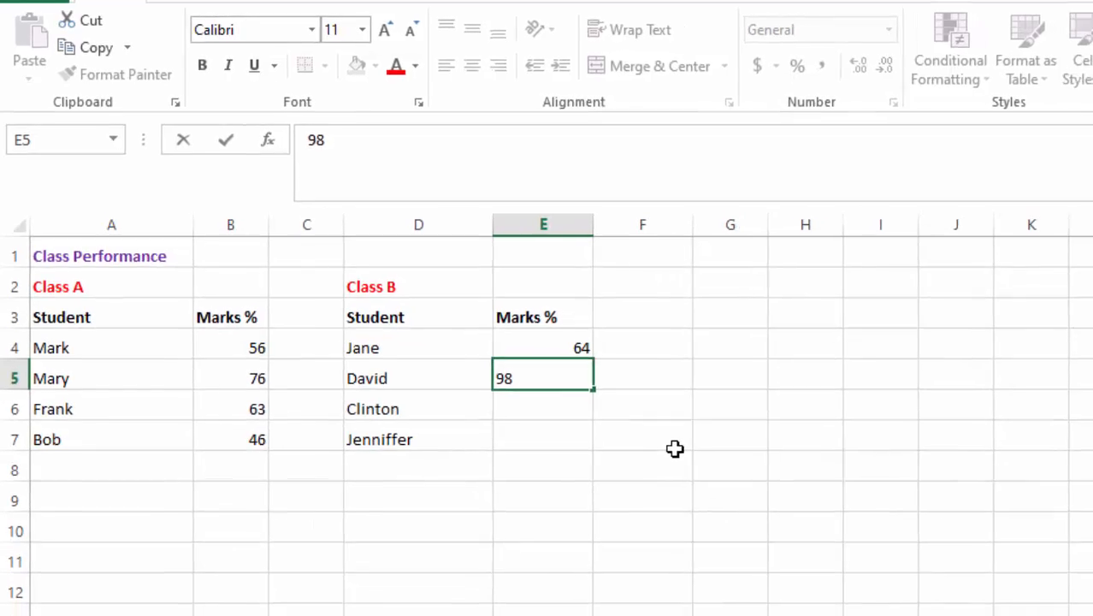
pyautogui.press('Return')
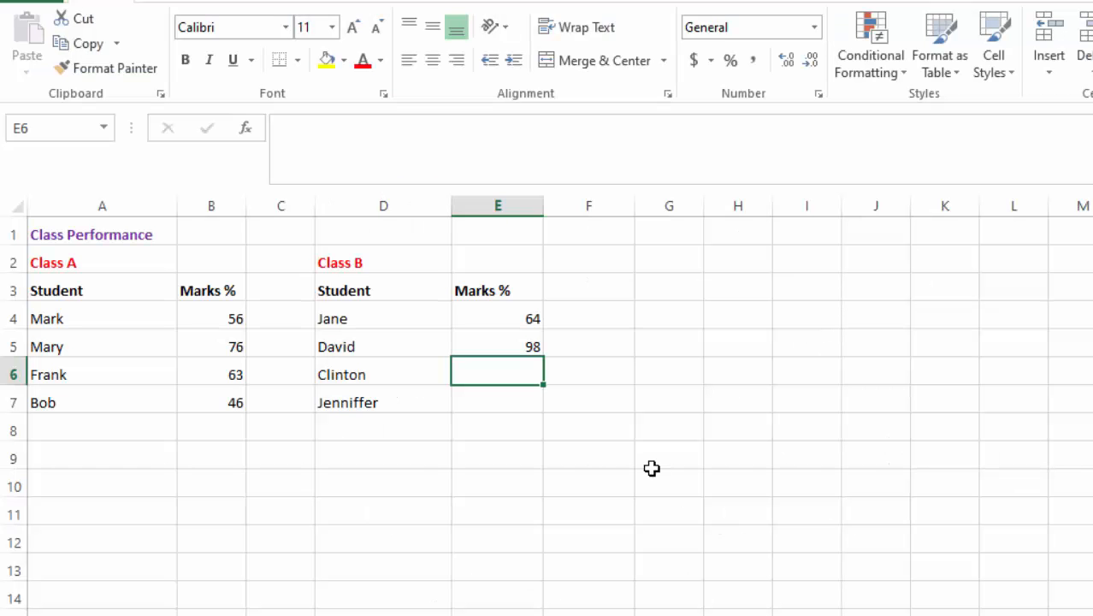
pyautogui.write('59')
pyautogui.press('Return')
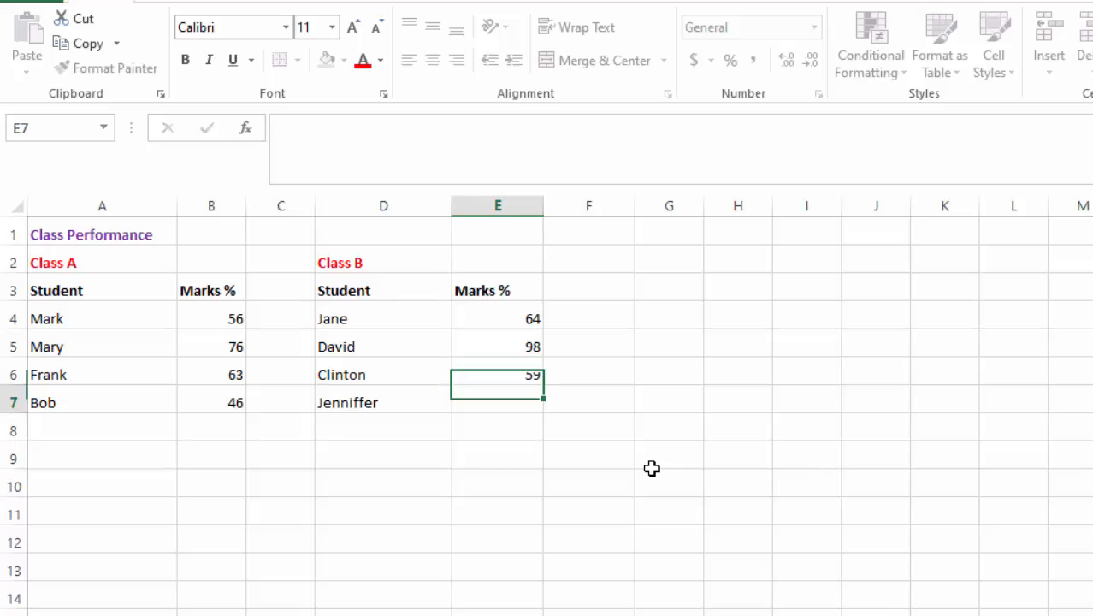
pyautogui.write('36')
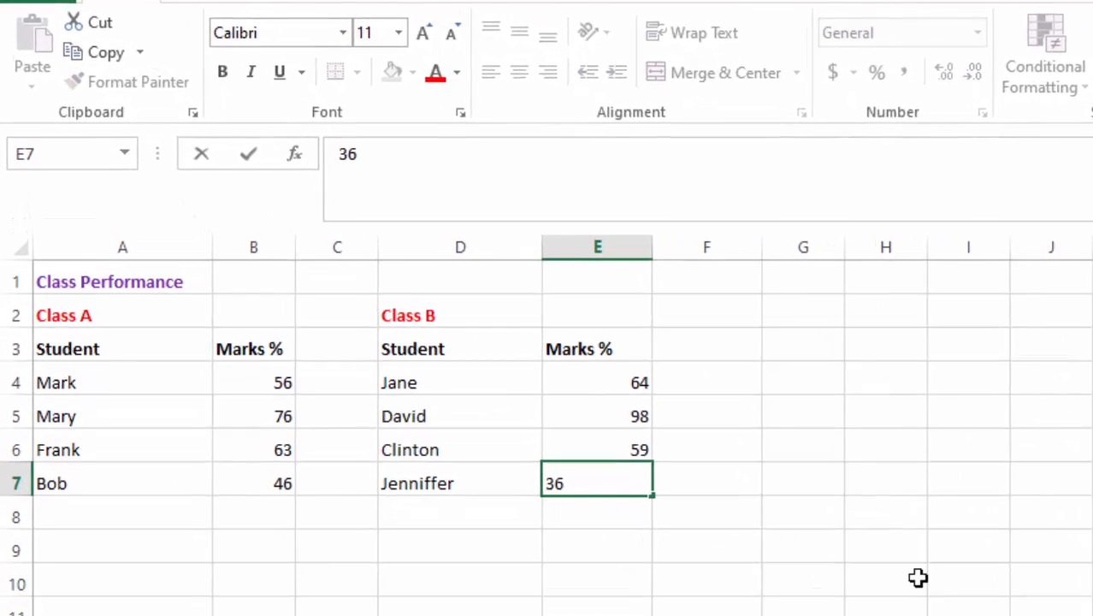
pyautogui.click(855, 501)
pyautogui.click(794, 381)
pyautogui.scroll(-2, 644, 520)
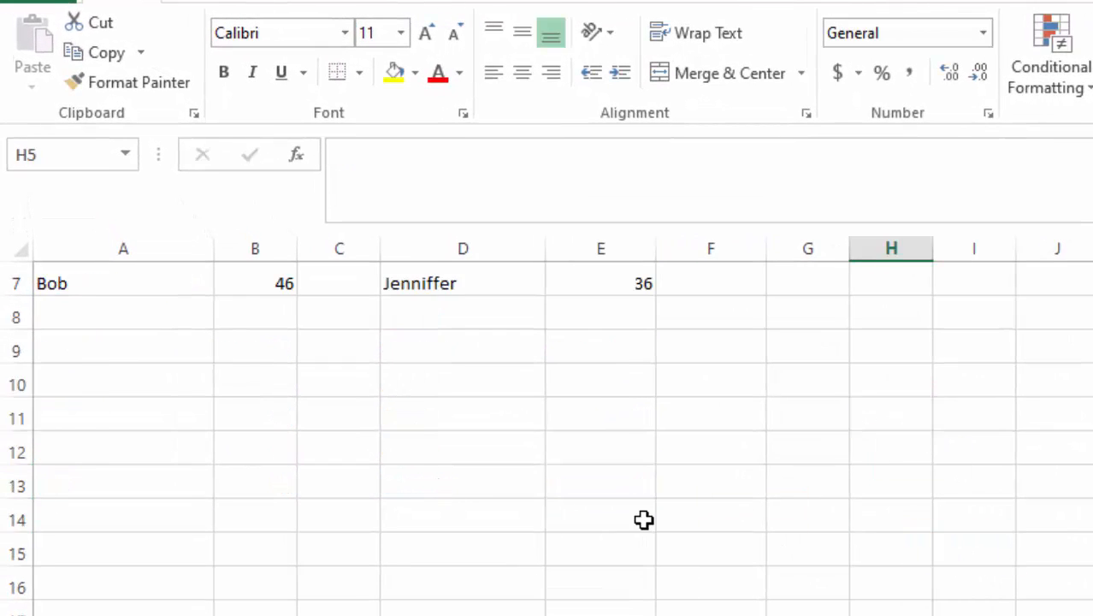
pyautogui.scroll(2, 633, 518)
pyautogui.click(342, 556)
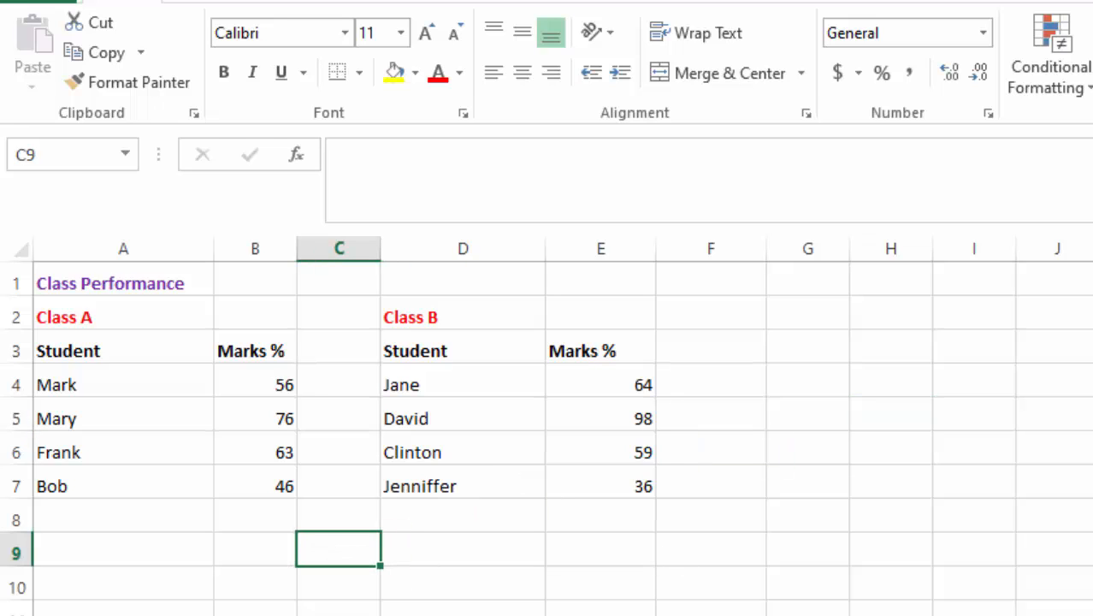
# - Add the row label Total below both student lists, in cells A8 and D8
pyautogui.click(85, 525)
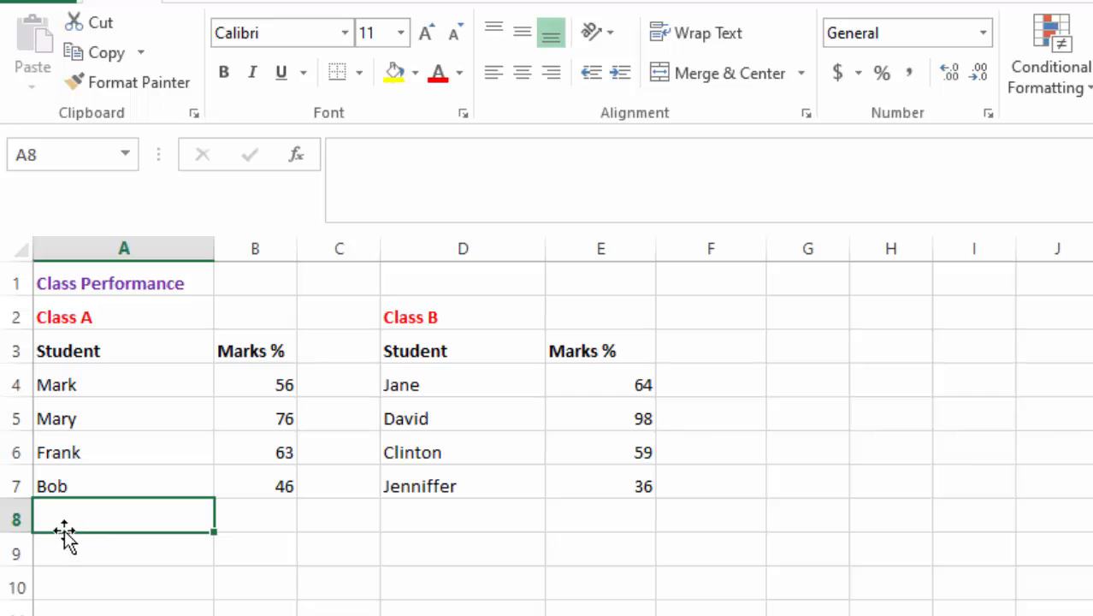
pyautogui.click(73, 575)
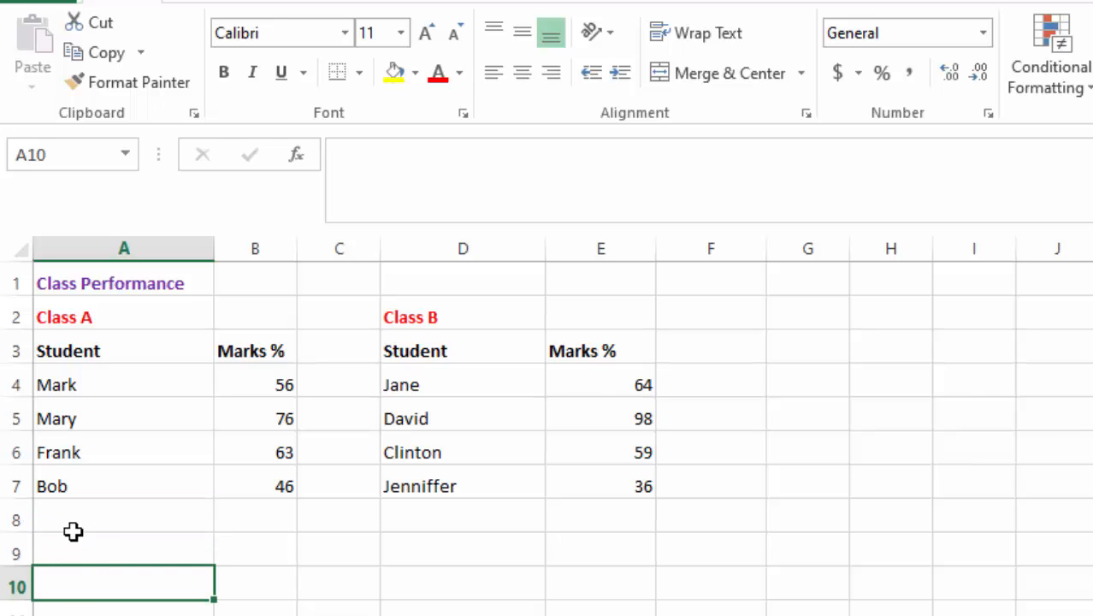
pyautogui.click(75, 549)
pyautogui.click(78, 521)
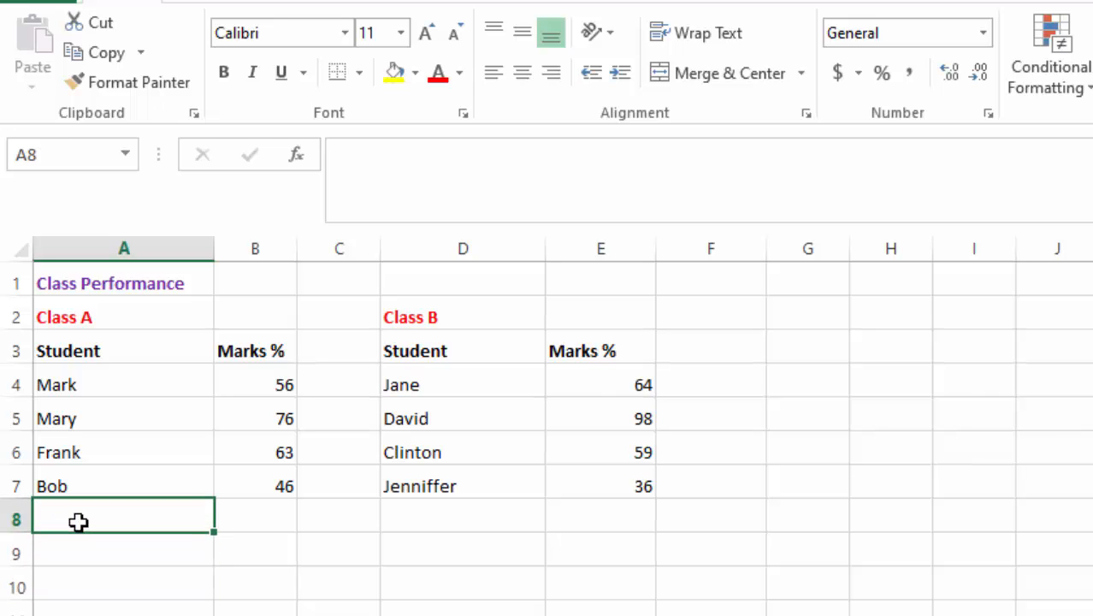
pyautogui.write('Total')
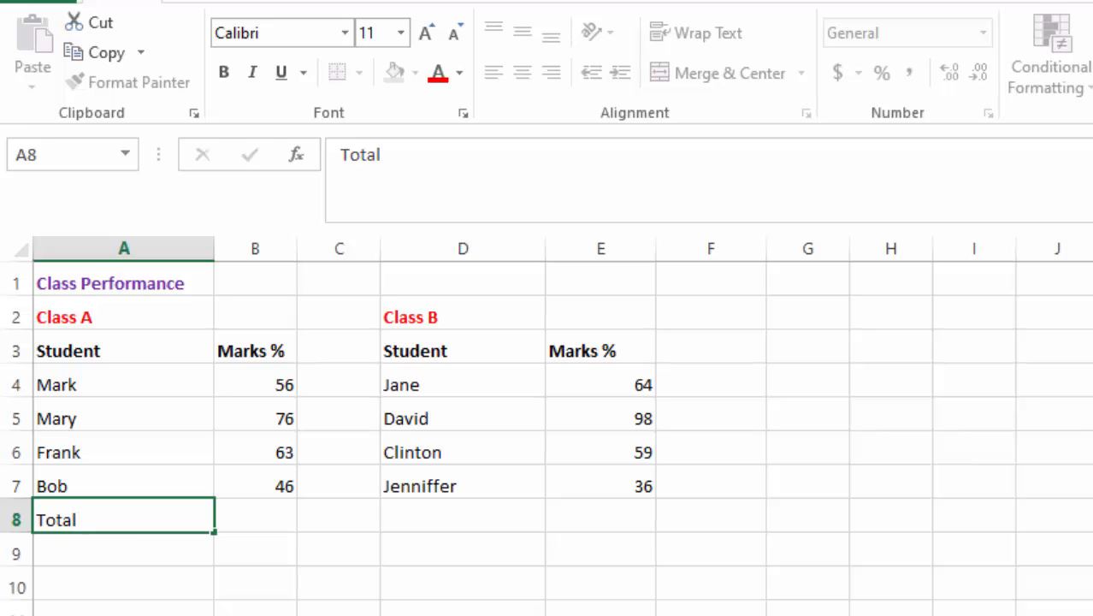
pyautogui.click(446, 559)
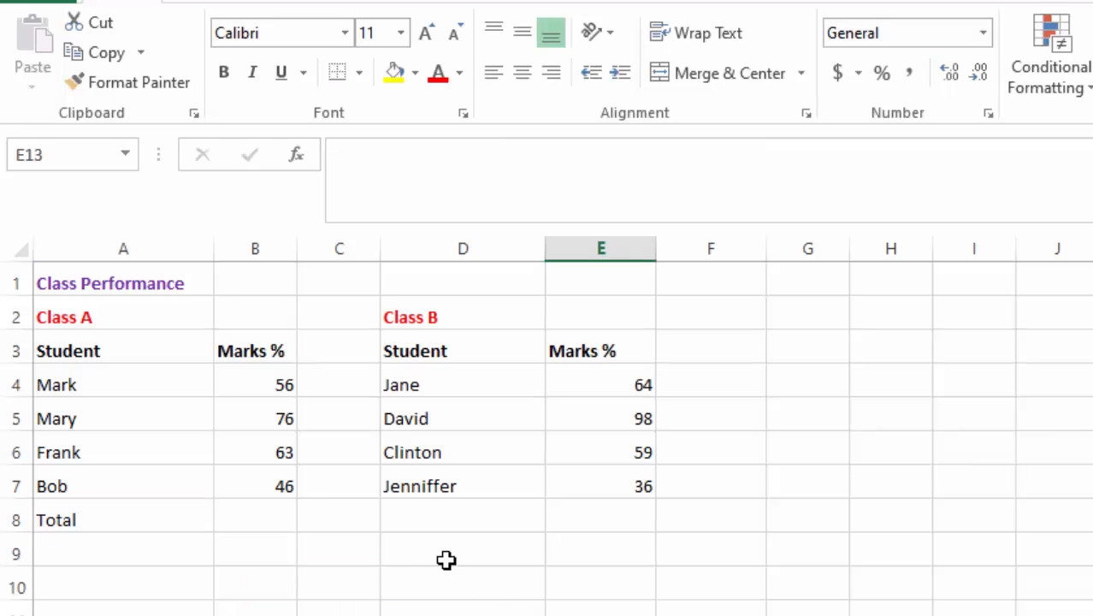
pyautogui.click(406, 525)
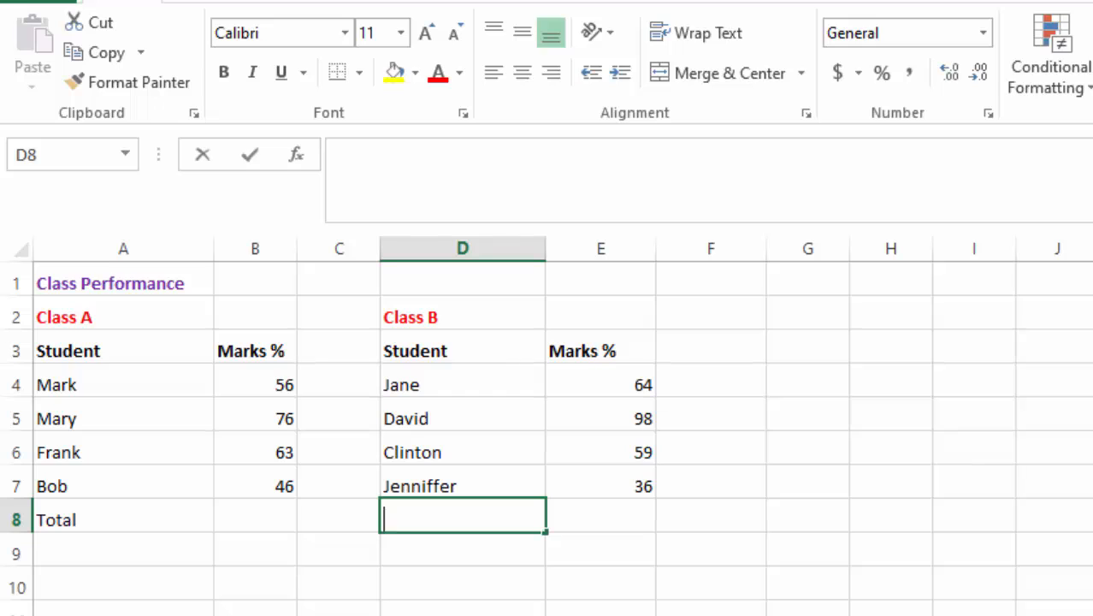
pyautogui.write('Total')
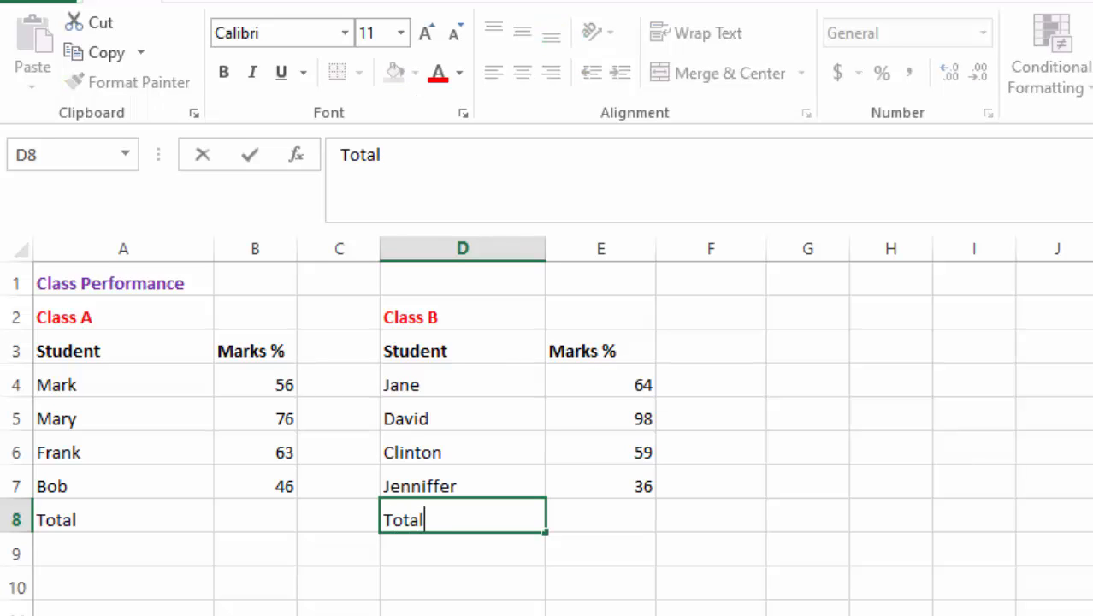
pyautogui.click(710, 609)
# - Add the row label Average under the Total labels, in cells A9 and D9
pyautogui.click(71, 549)
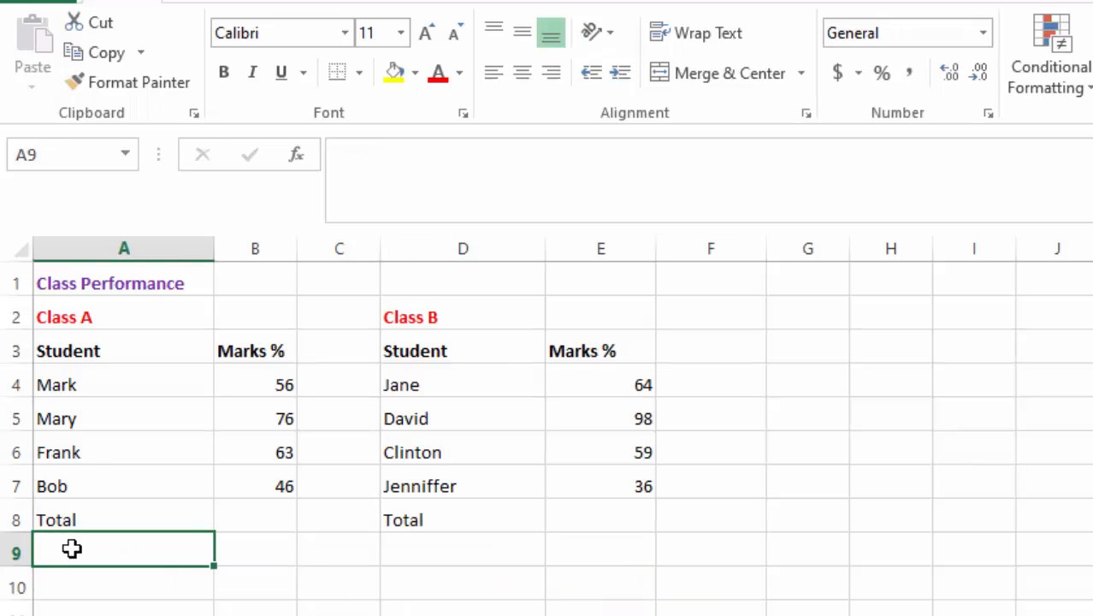
pyautogui.write('Average')
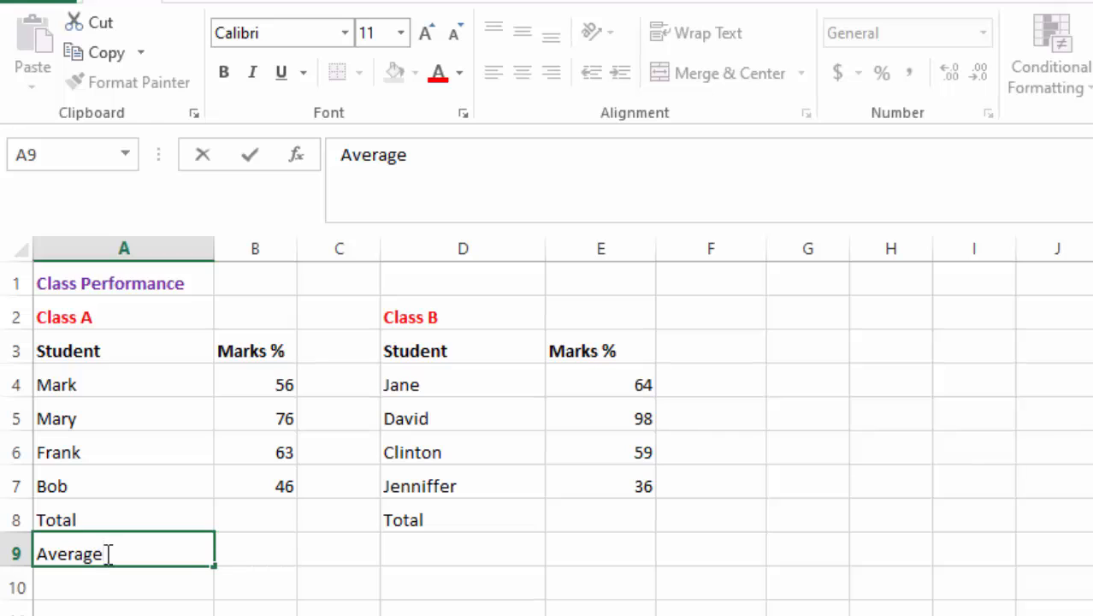
pyautogui.click(591, 613)
pyautogui.click(449, 559)
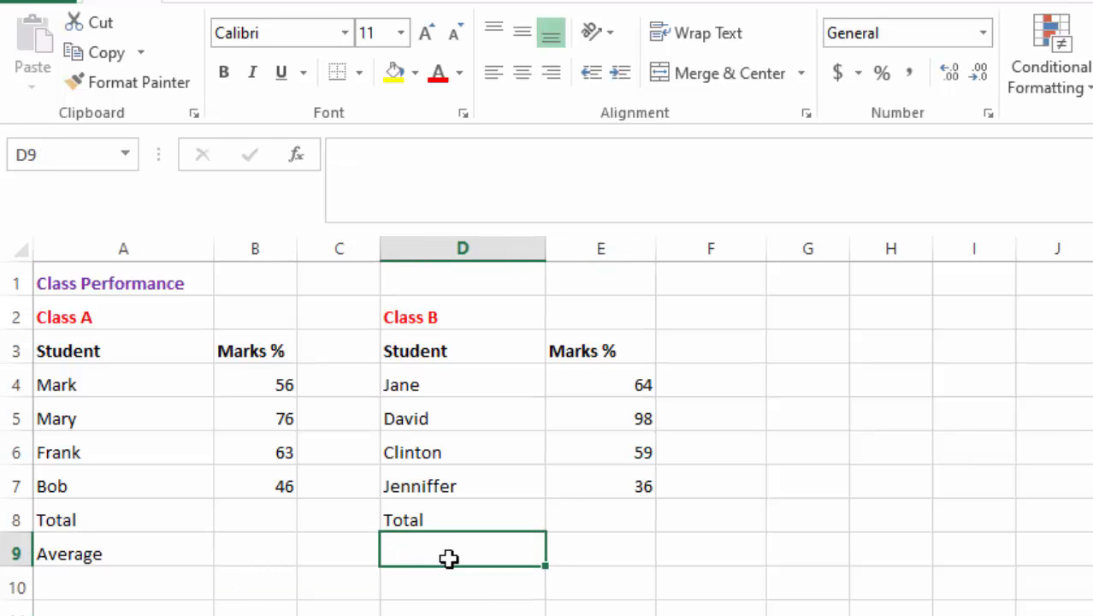
pyautogui.write('Average')
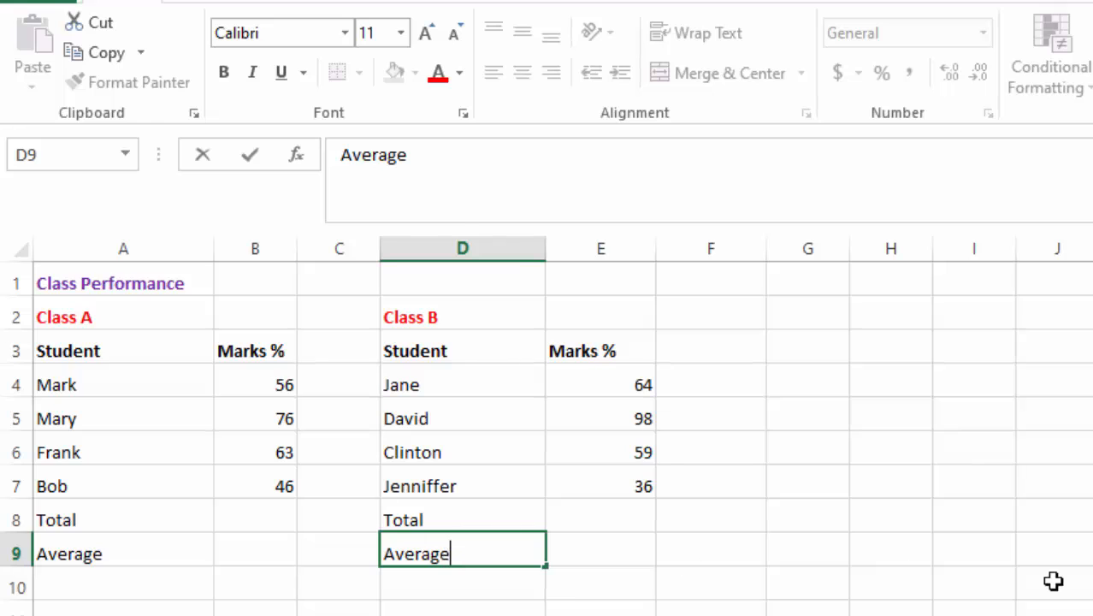
pyautogui.click(1053, 581)
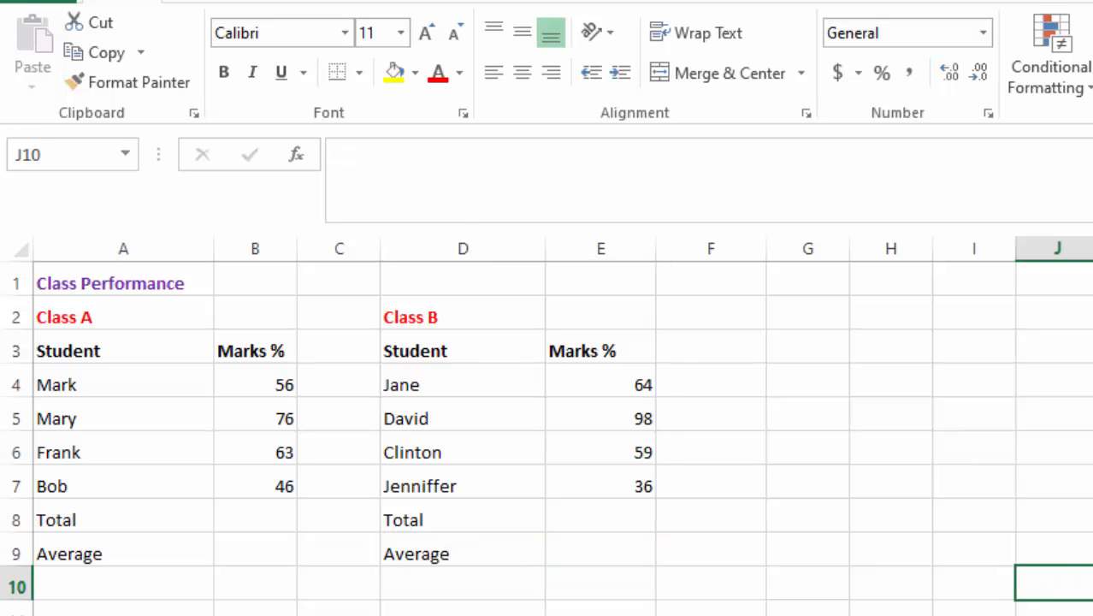
# - Apply All Borders to the range A3:E9, covering both class tables
pyautogui.click(979, 421)
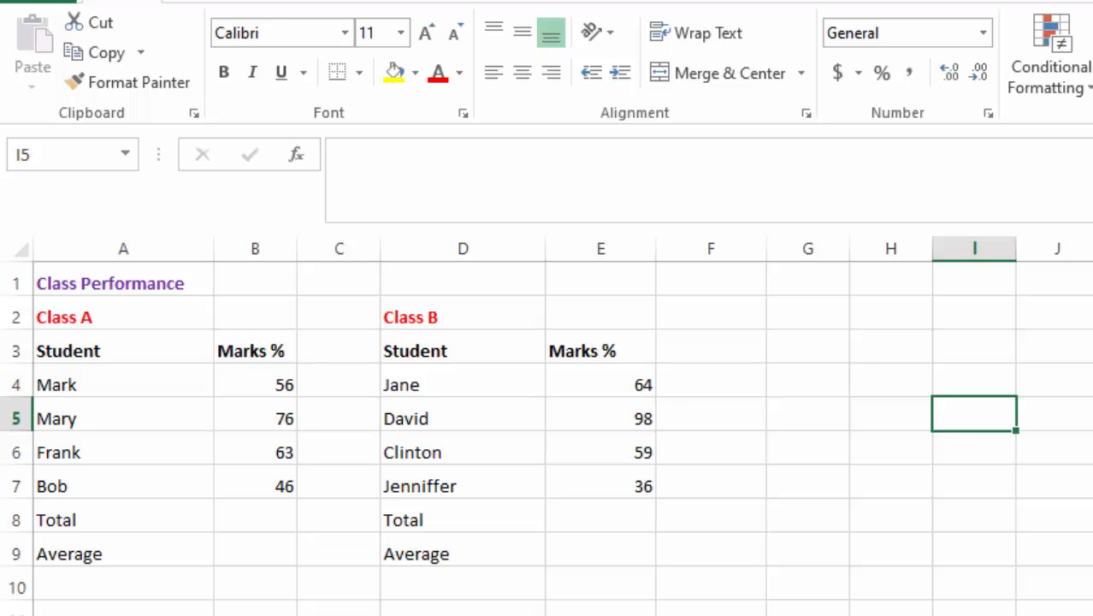
pyautogui.click(796, 607)
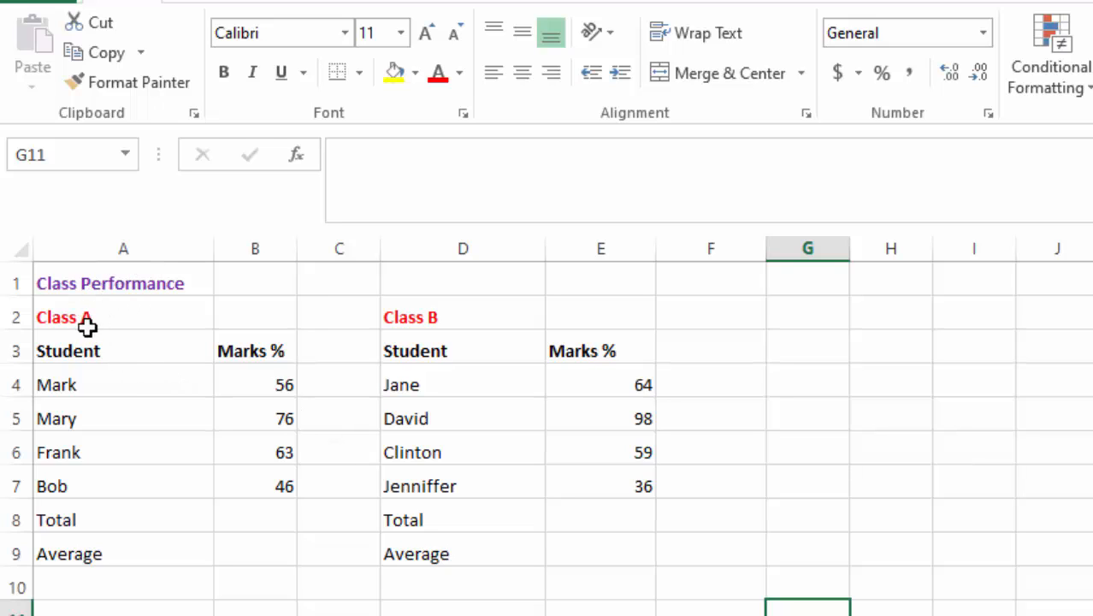
pyautogui.moveTo(69, 349); pyautogui.dragTo(601, 548)
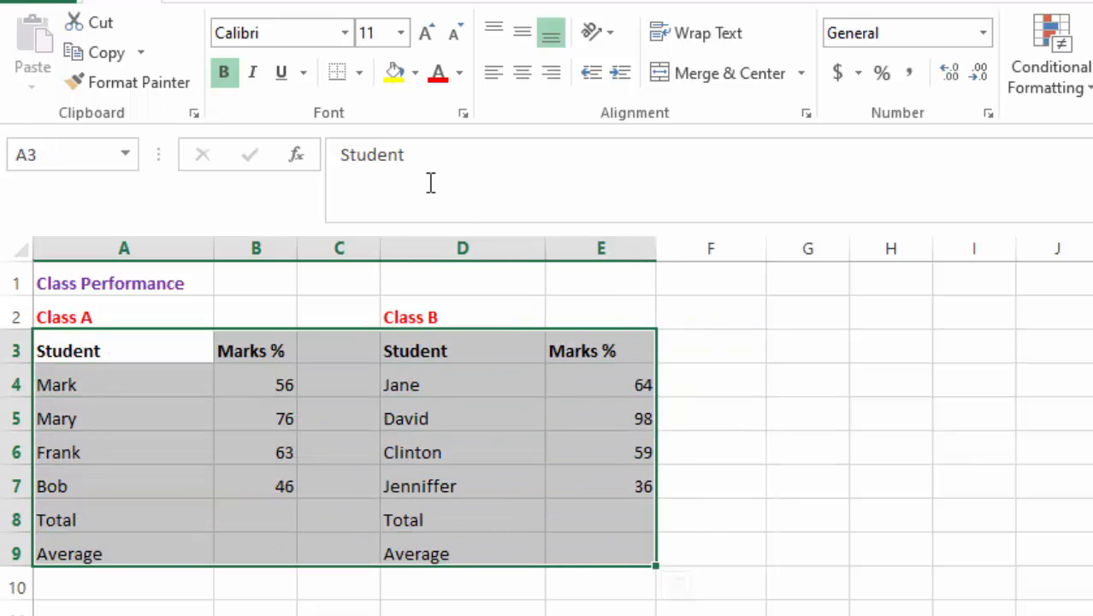
pyautogui.click(359, 74)
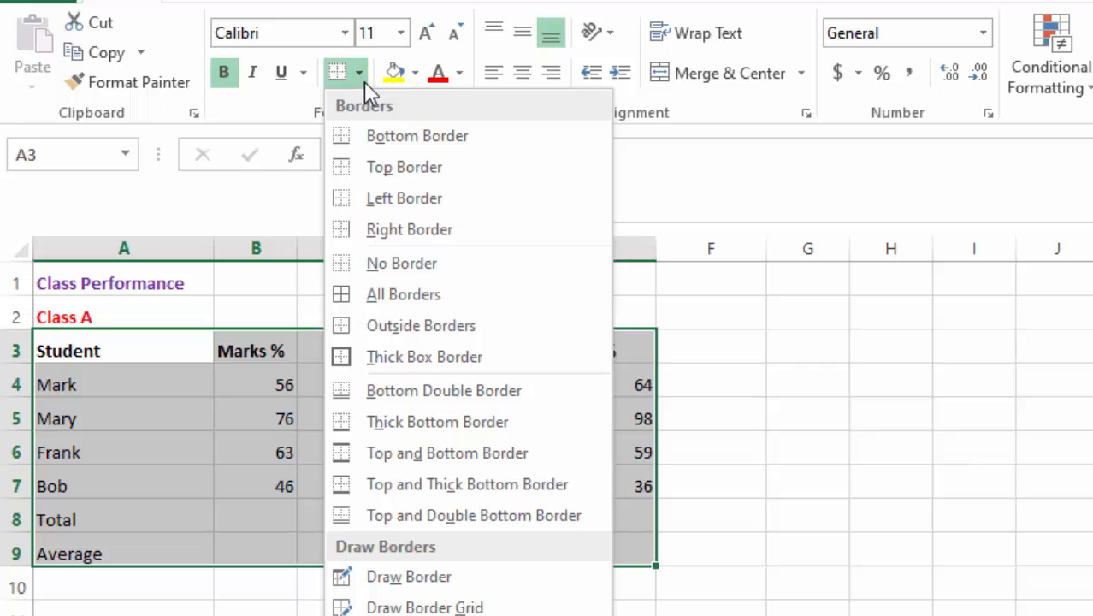
pyautogui.click(382, 295)
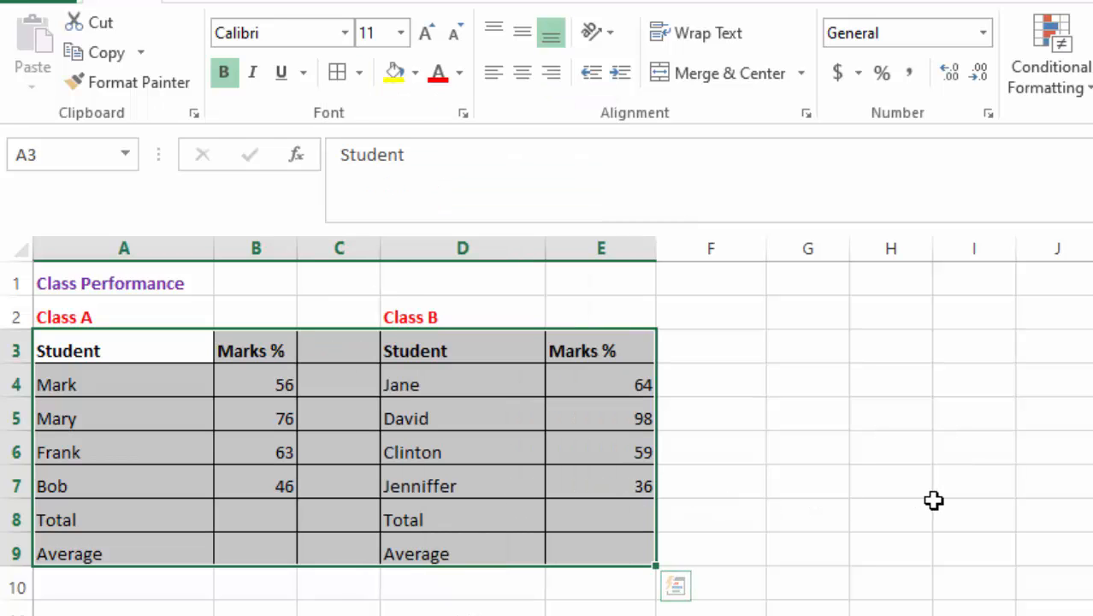
pyautogui.click(975, 478)
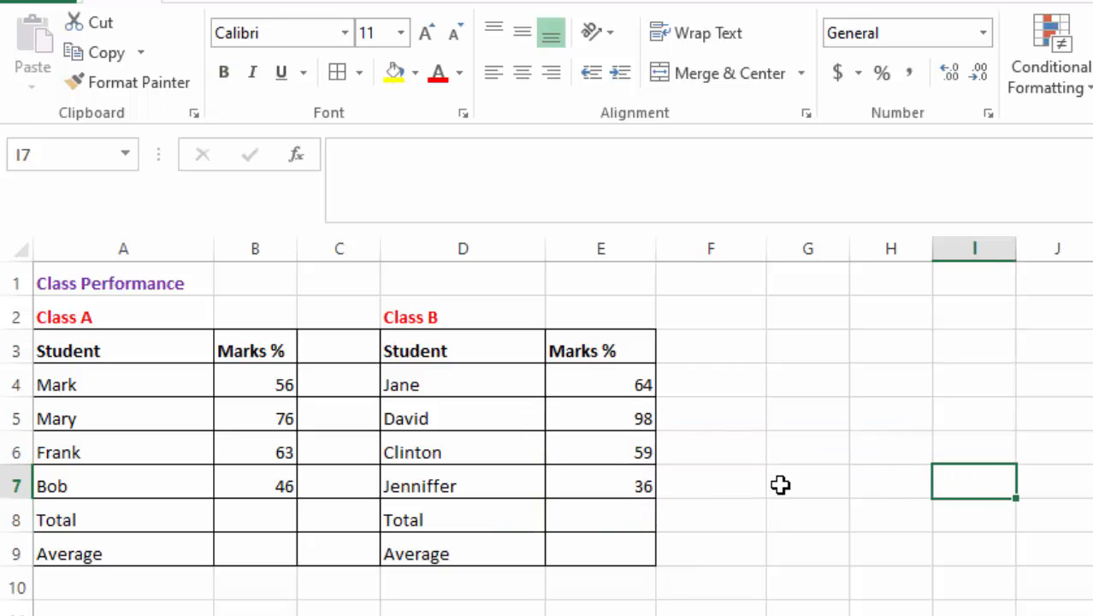
# - Fill the header row cells A3:E3 with a light orange theme color
pyautogui.click(64, 347)
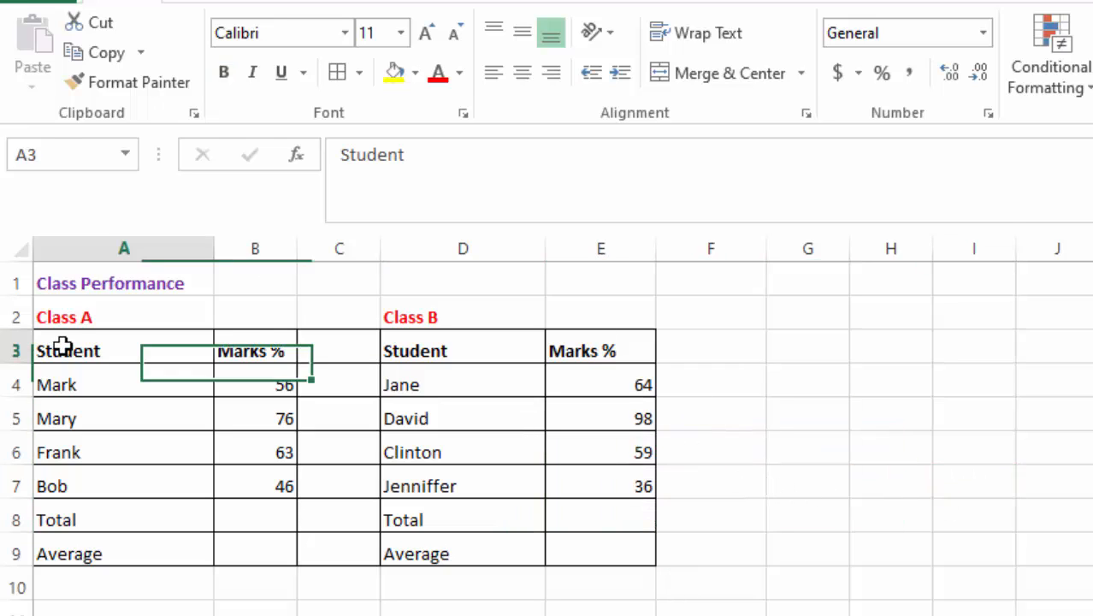
pyautogui.moveTo(64, 347); pyautogui.dragTo(605, 354)
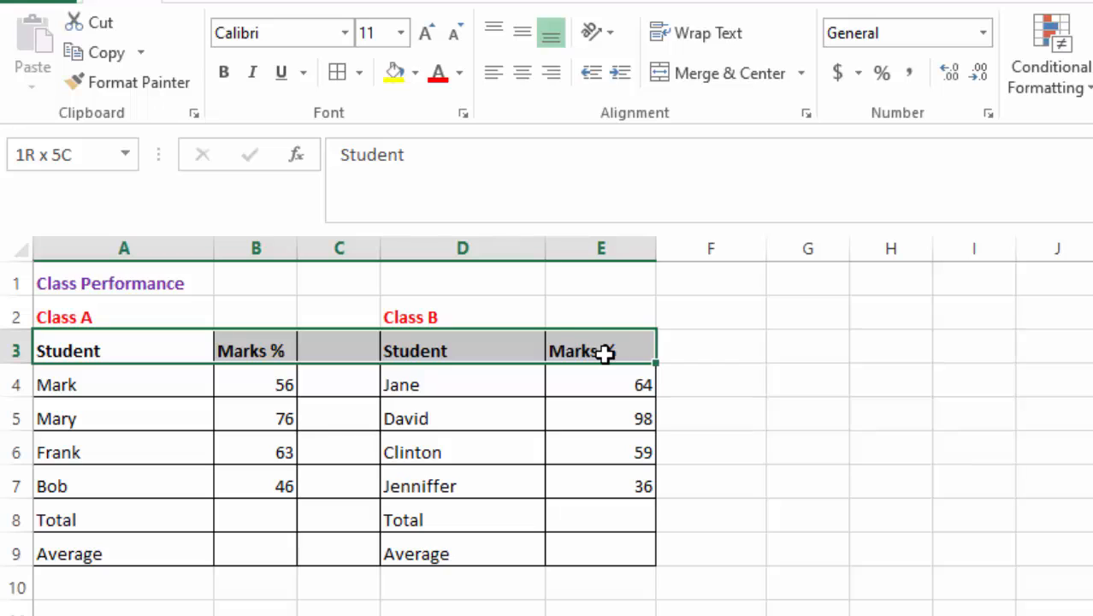
pyautogui.click(416, 73)
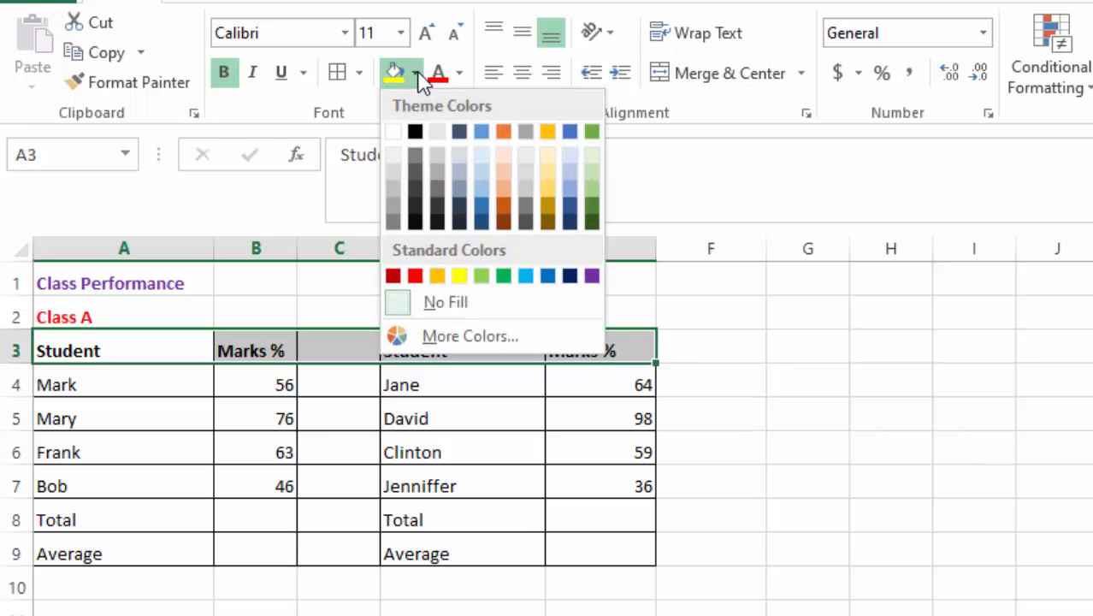
pyautogui.click(509, 183)
pyautogui.click(897, 407)
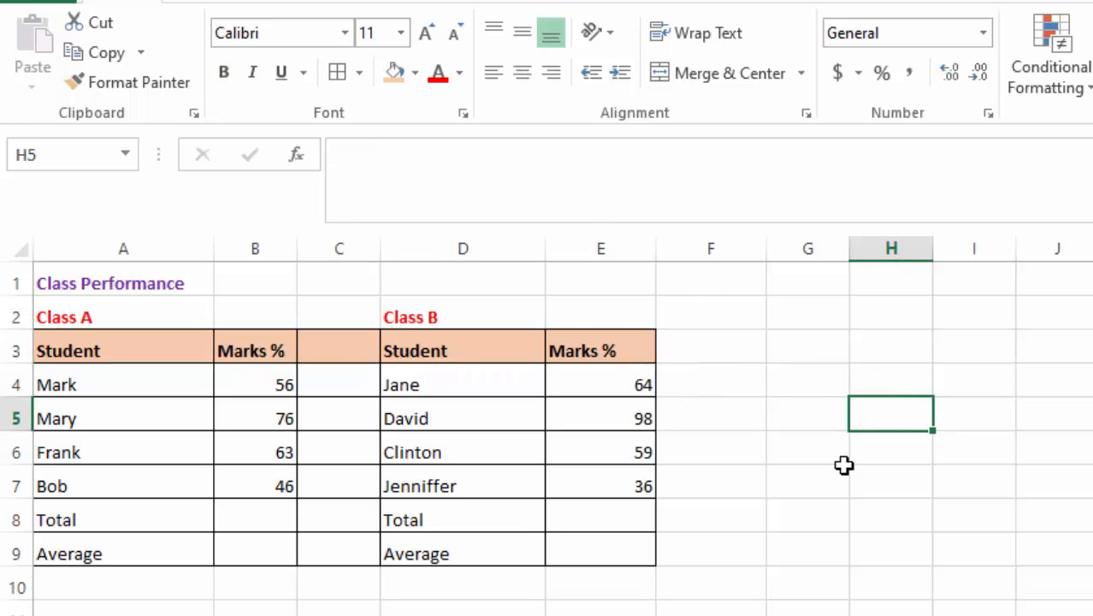
pyautogui.click(54, 315)
pyautogui.moveTo(54, 315); pyautogui.dragTo(291, 315)
pyautogui.click(950, 387)
pyautogui.click(77, 317)
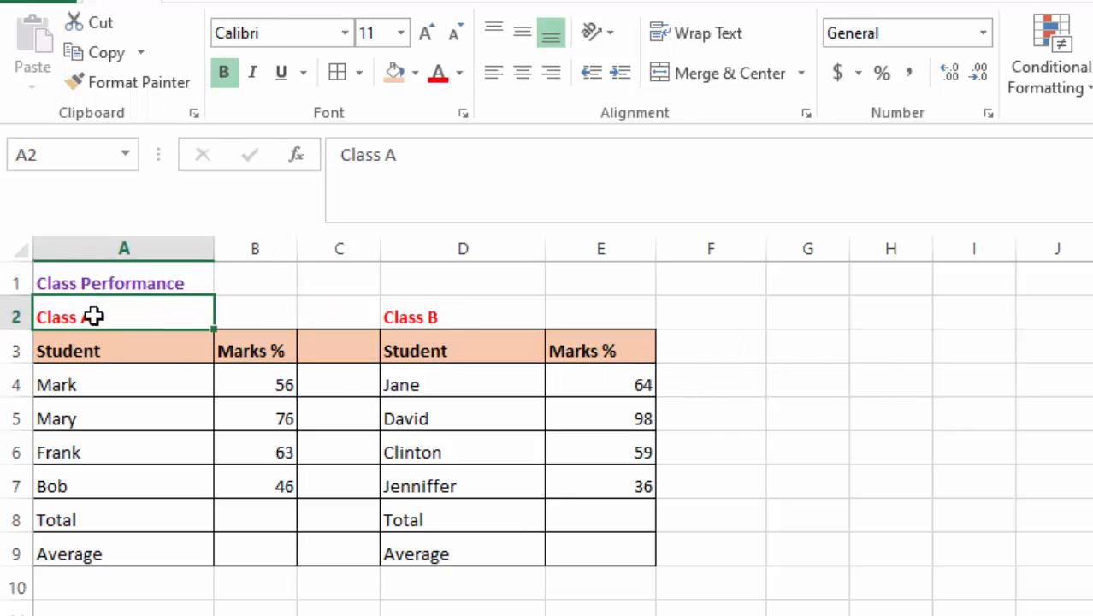
pyautogui.click(234, 311)
pyautogui.click(486, 311)
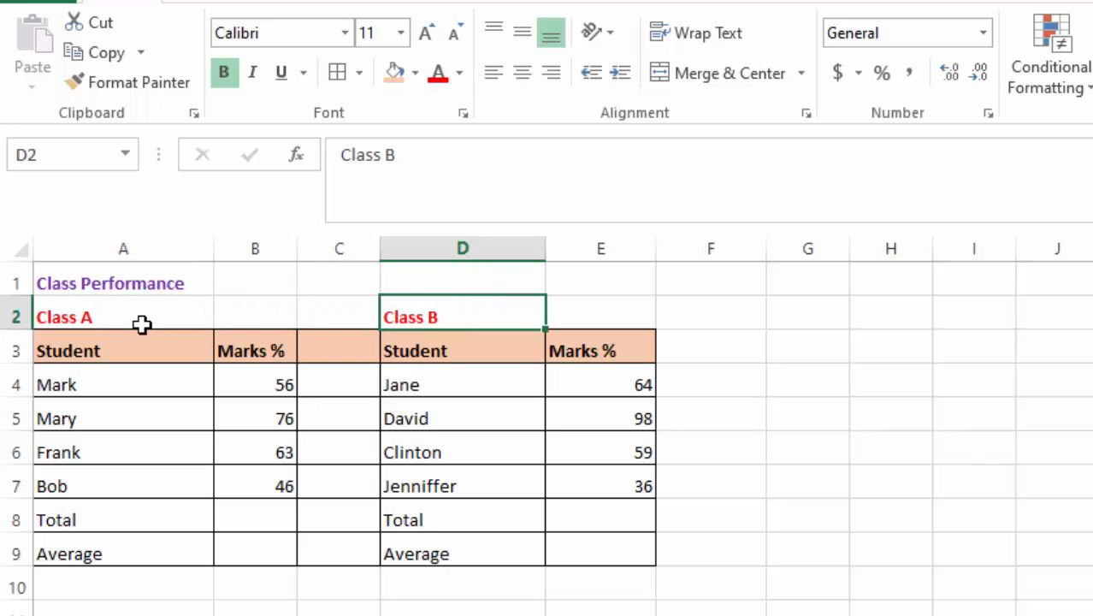
# - Merge and center the Class A heading across cells A2:B2
pyautogui.moveTo(65, 317); pyautogui.dragTo(264, 315)
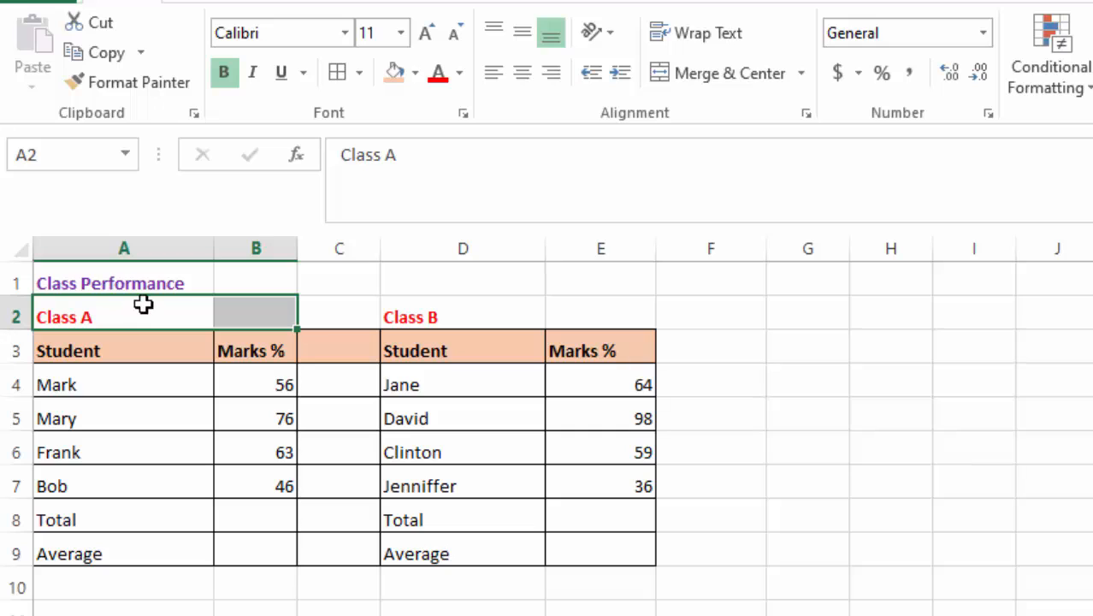
pyautogui.click(670, 79)
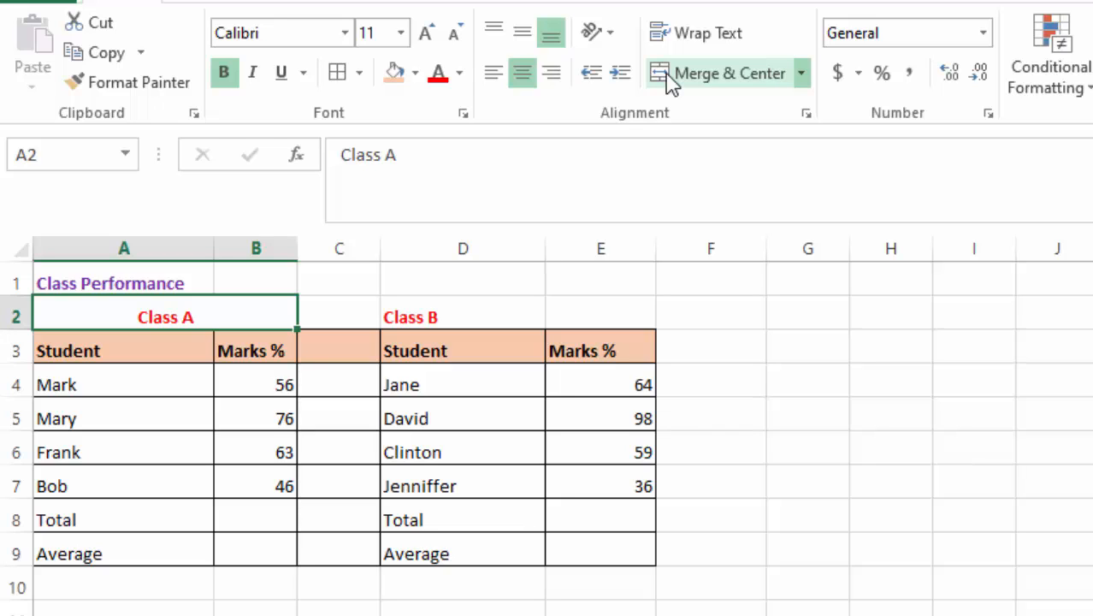
pyautogui.click(807, 452)
pyautogui.click(113, 317)
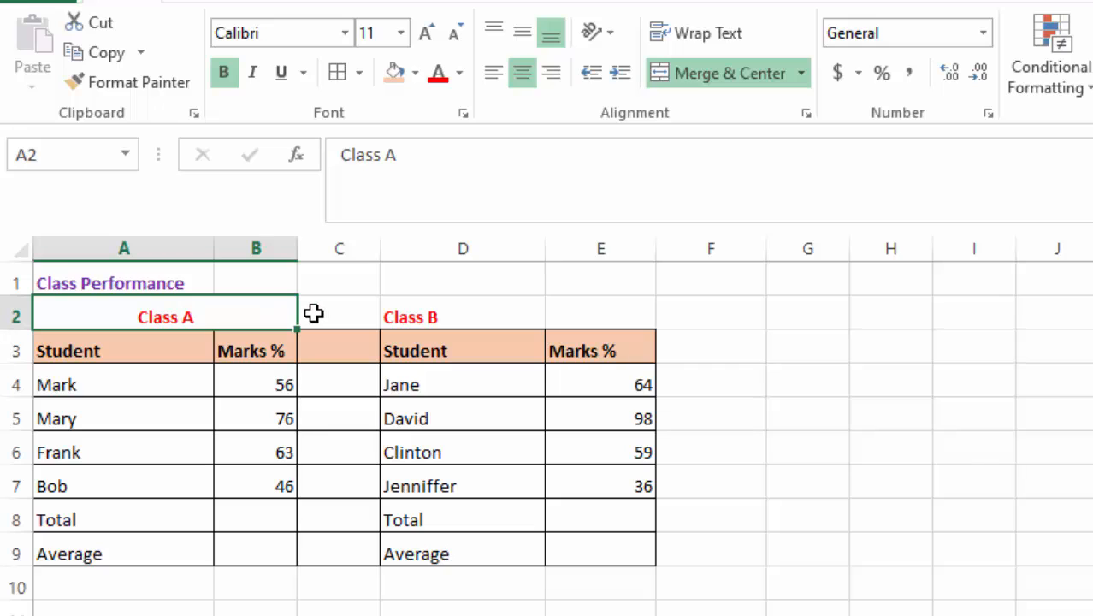
pyautogui.click(891, 341)
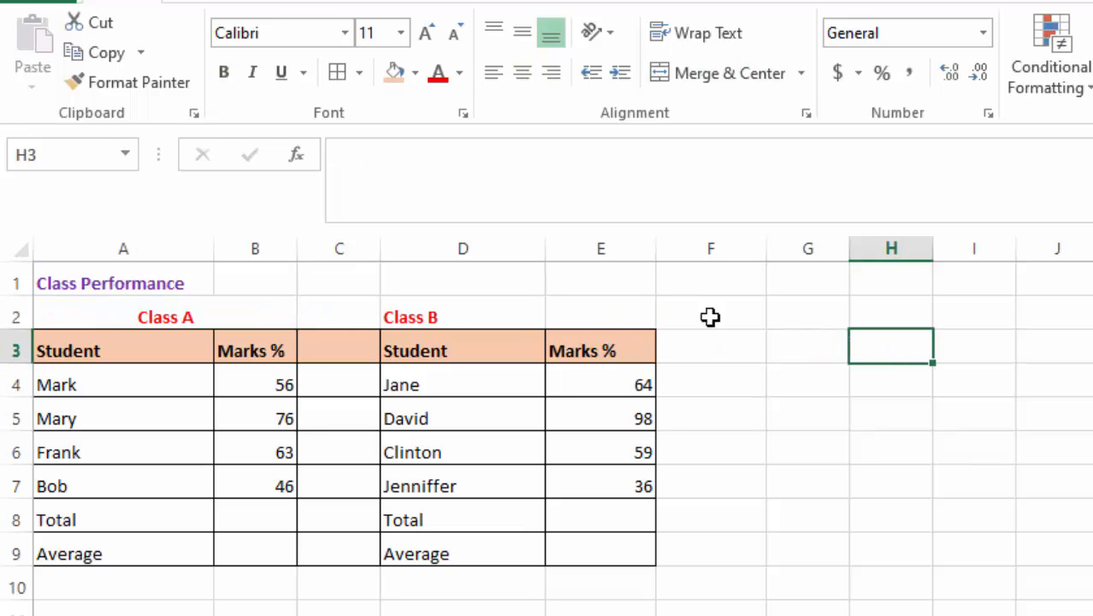
# - Merge and center the Class B heading across cells D2:E2
pyautogui.click(412, 316)
pyautogui.moveTo(436, 315); pyautogui.dragTo(625, 316)
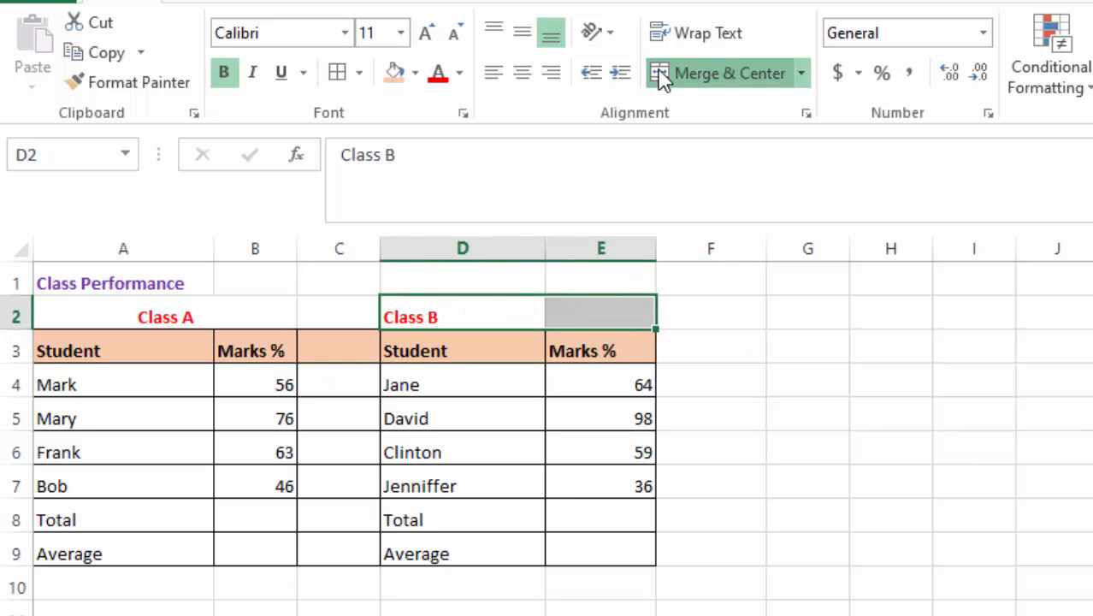
pyautogui.click(659, 74)
pyautogui.click(864, 460)
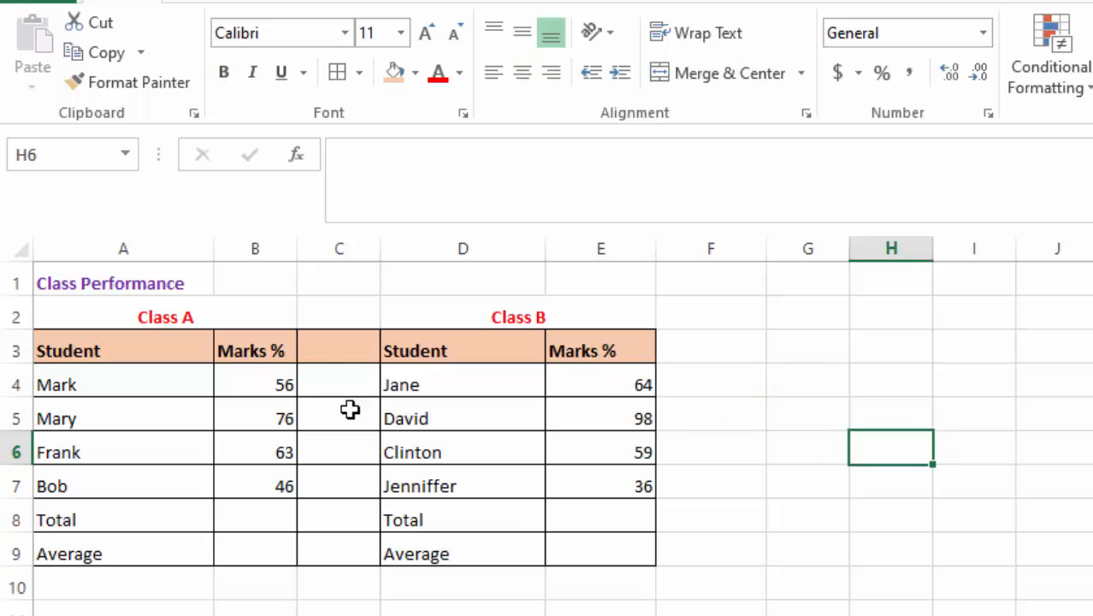
pyautogui.click(219, 317)
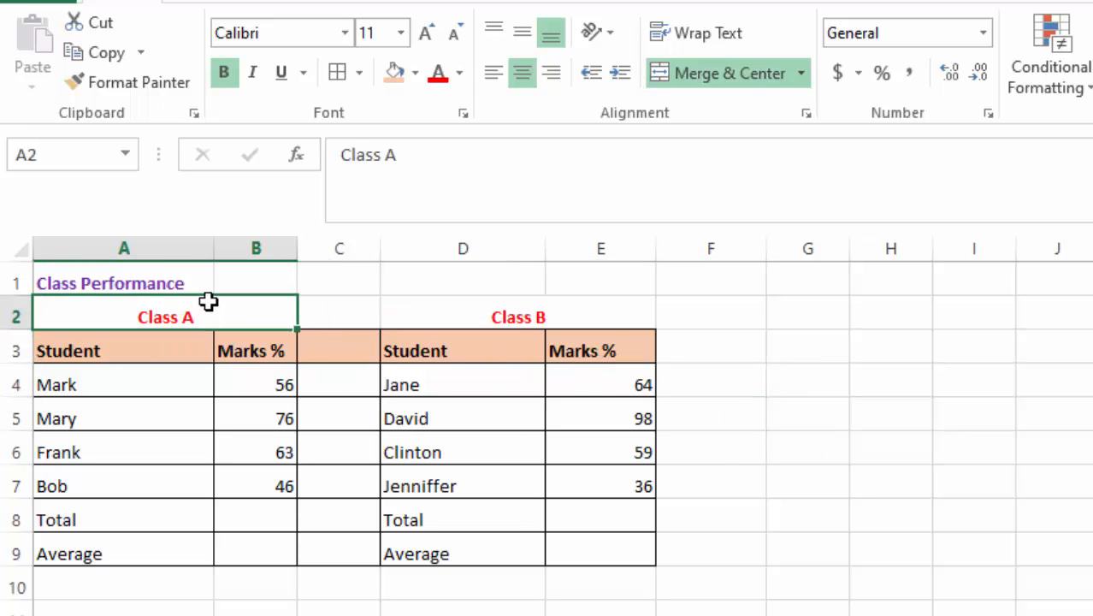
pyautogui.click(885, 375)
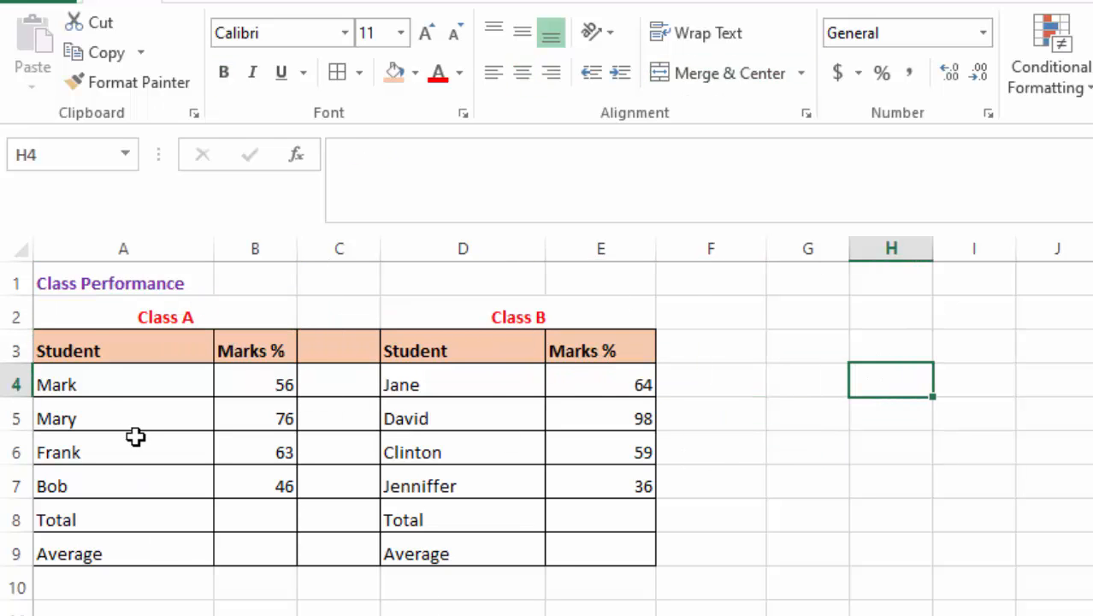
pyautogui.click(90, 313)
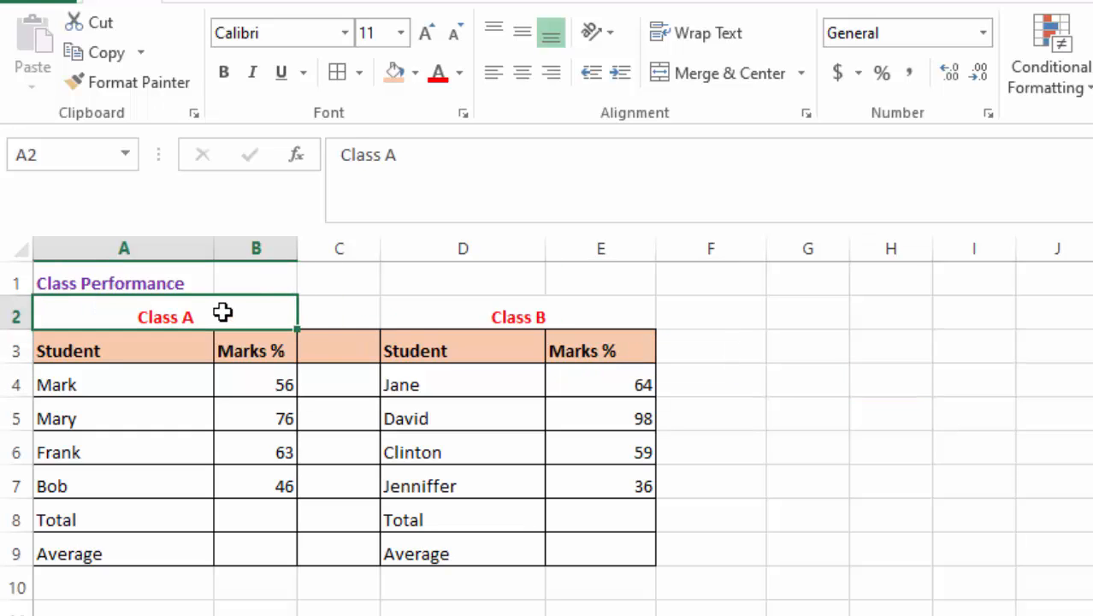
# - Apply borders to the merged Class A heading in A2:B2 and the merged Class B heading in D2:E2
pyautogui.click(361, 74)
pyautogui.click(359, 298)
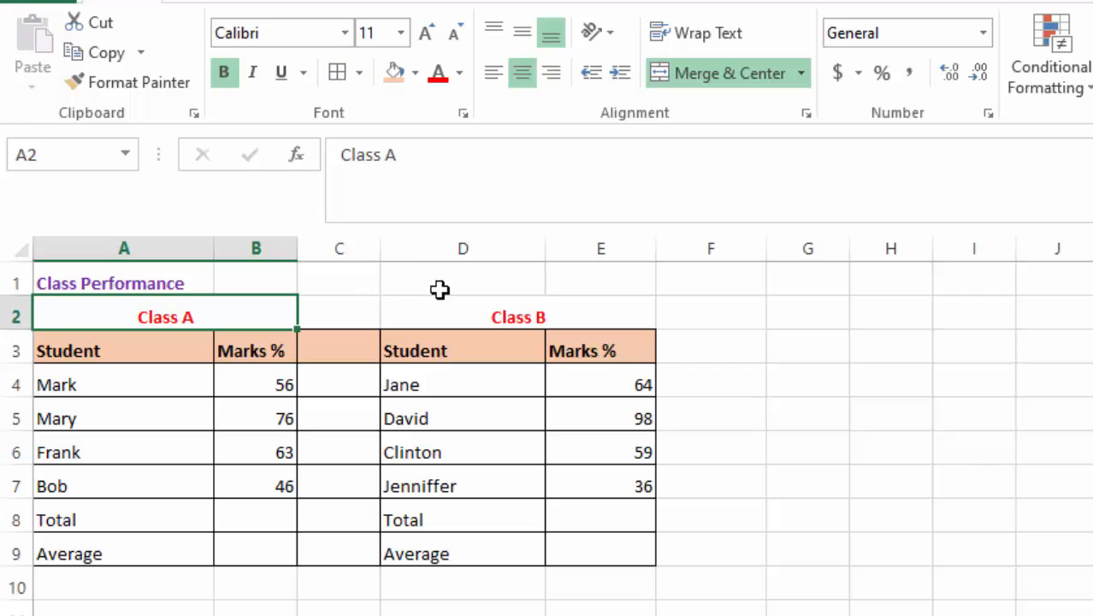
pyautogui.click(1050, 342)
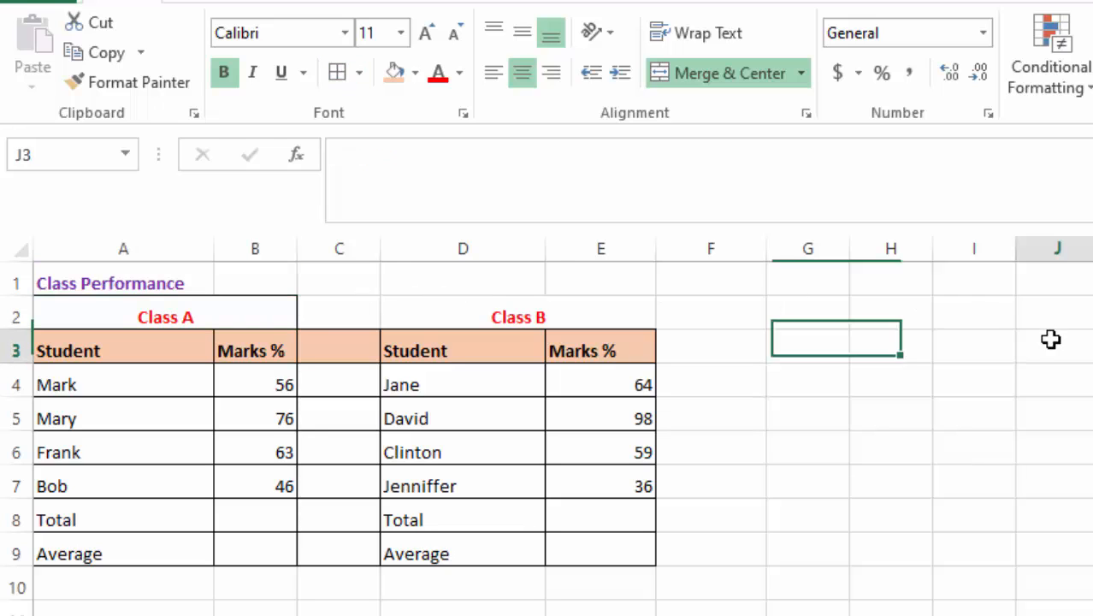
pyautogui.click(497, 326)
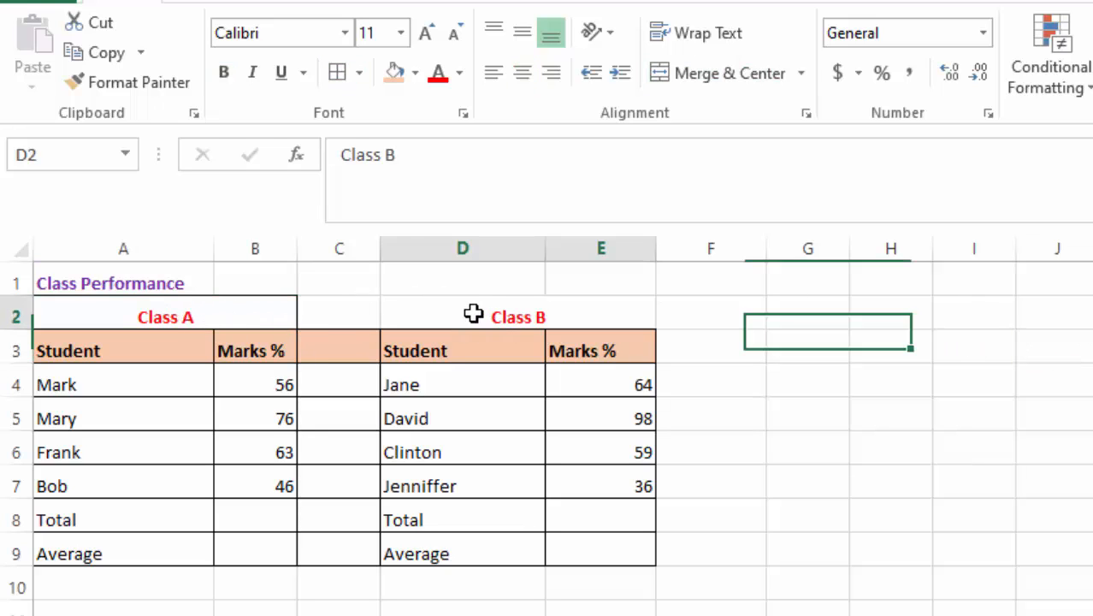
pyautogui.click(363, 76)
pyautogui.click(375, 298)
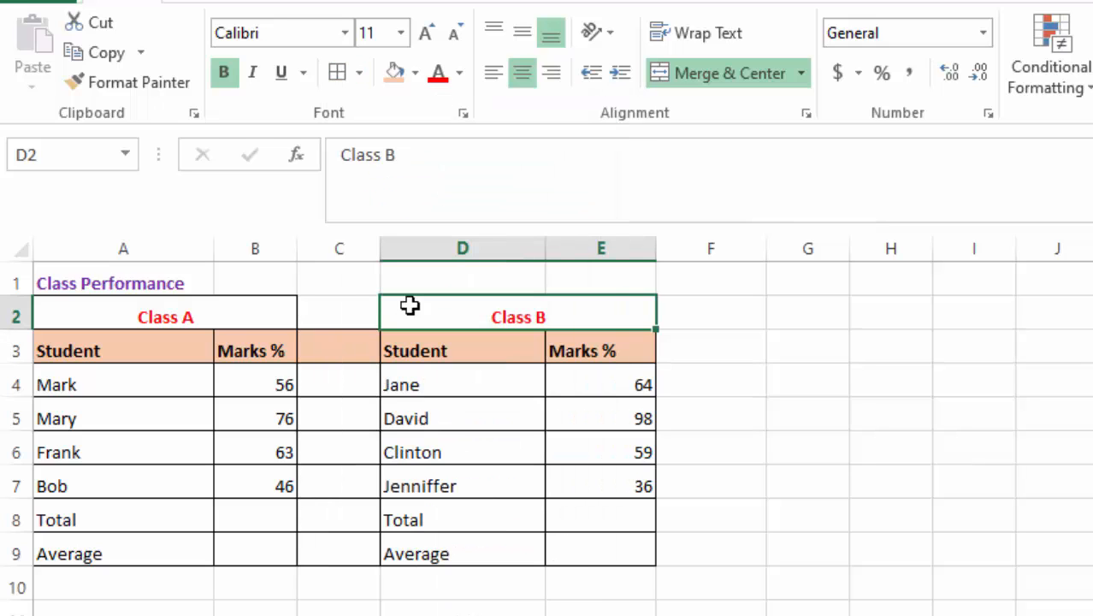
pyautogui.click(852, 404)
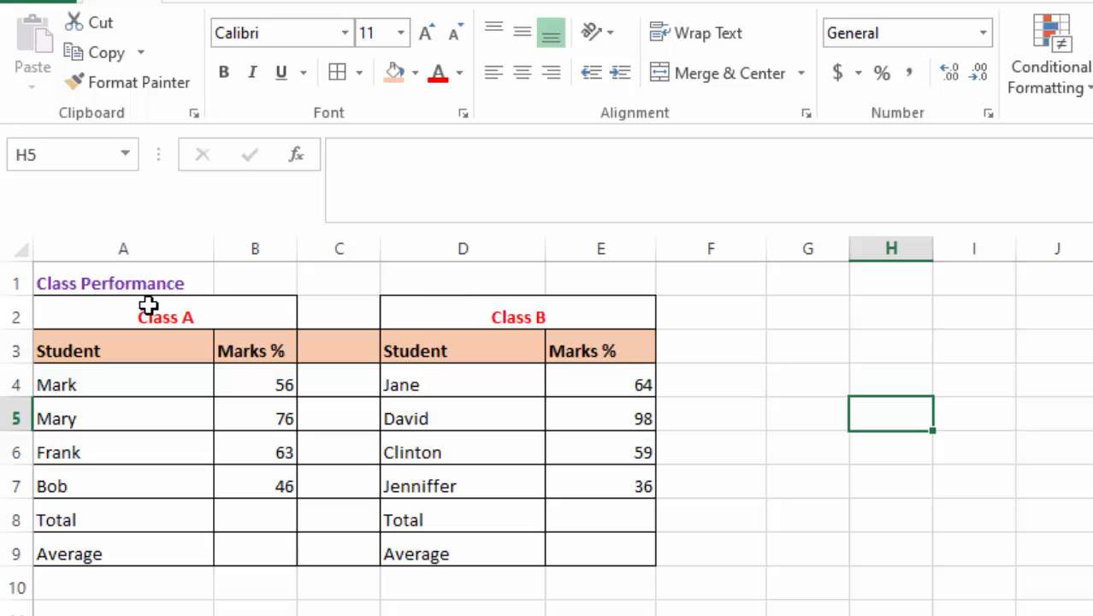
pyautogui.click(1068, 345)
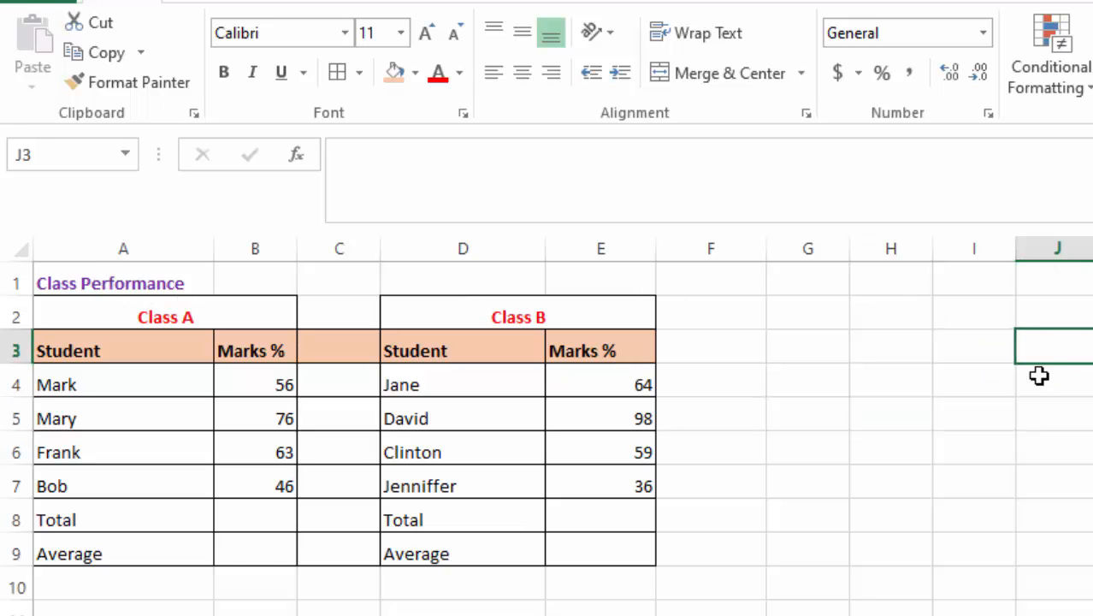
# - Increase the height of row 1 and vertically middle-align the Class Performance title in cell A1
pyautogui.click(870, 451)
pyautogui.moveTo(22, 293); pyautogui.dragTo(22, 314)
pyautogui.click(146, 291)
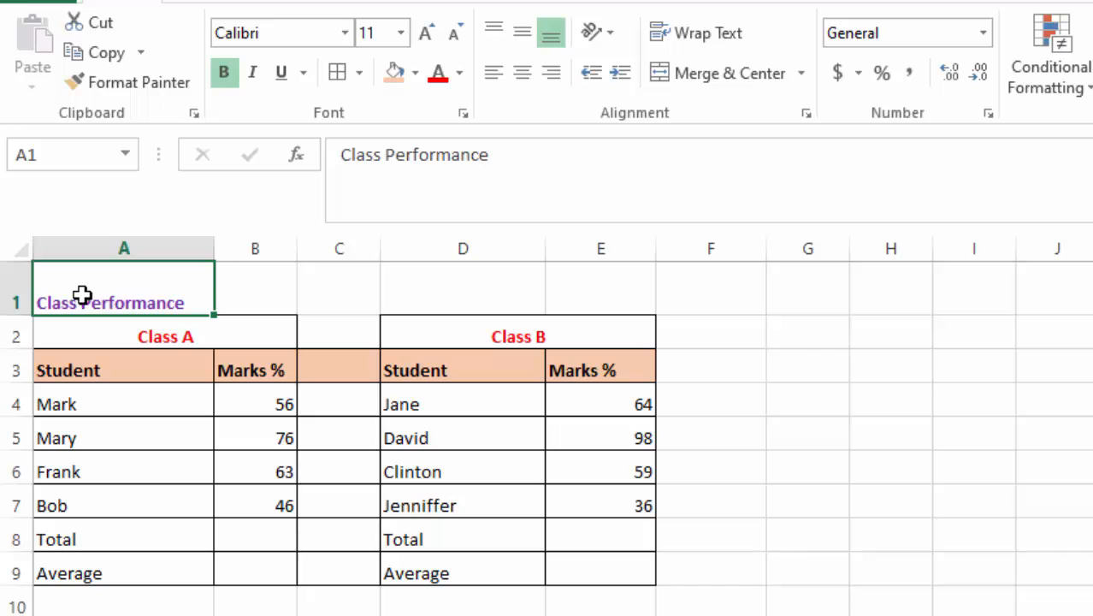
pyautogui.click(984, 361)
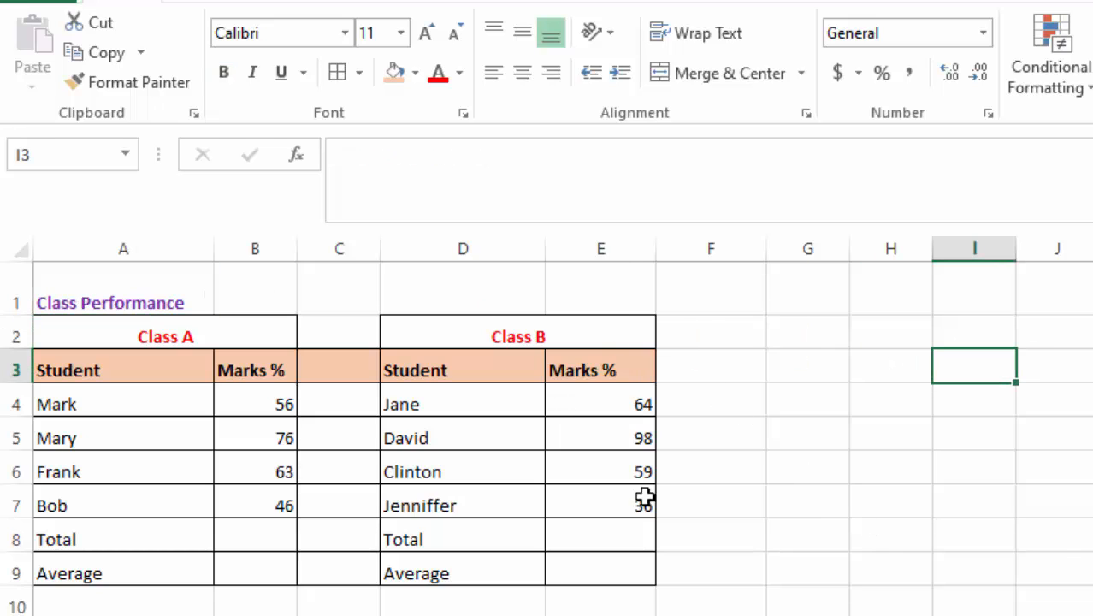
pyautogui.click(115, 290)
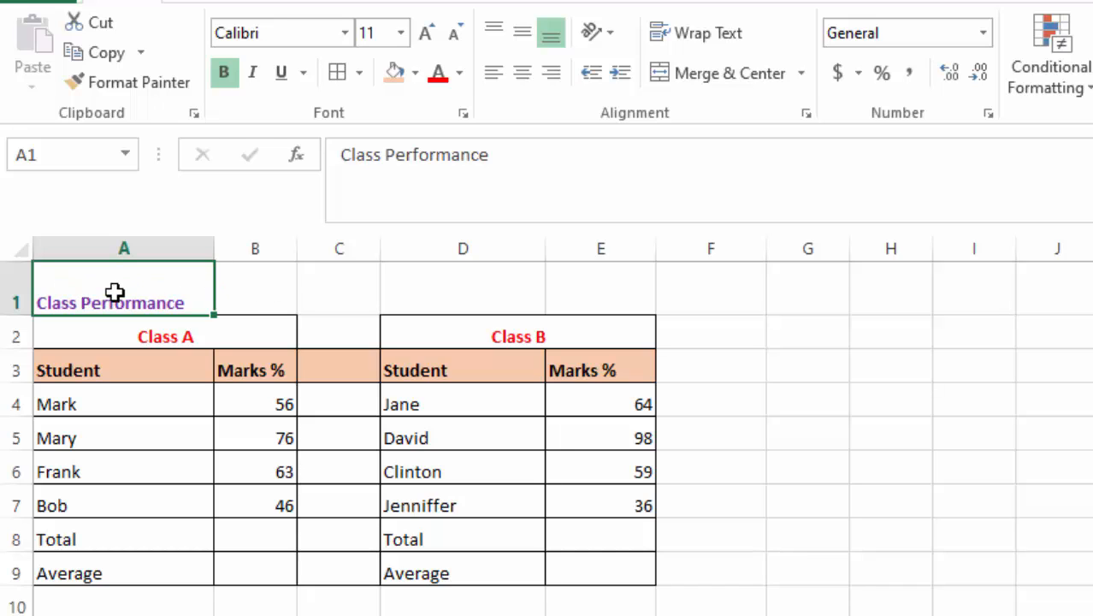
pyautogui.click(525, 35)
pyautogui.click(921, 604)
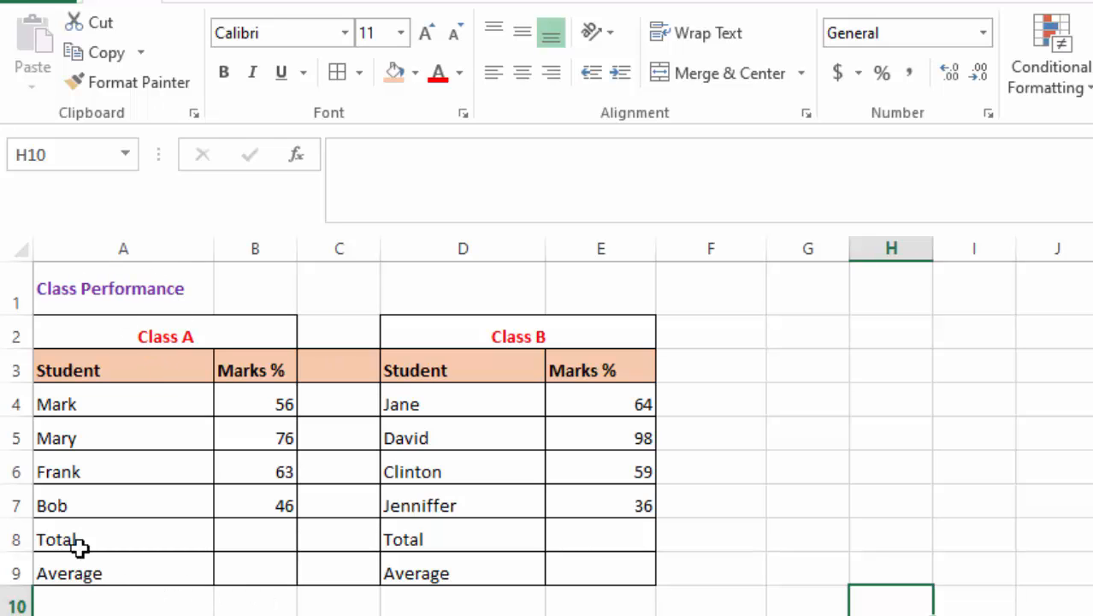
# - Format the Class A Total and Average labels in A8:A9 as bold and italic
pyautogui.moveTo(77, 548); pyautogui.dragTo(73, 571)
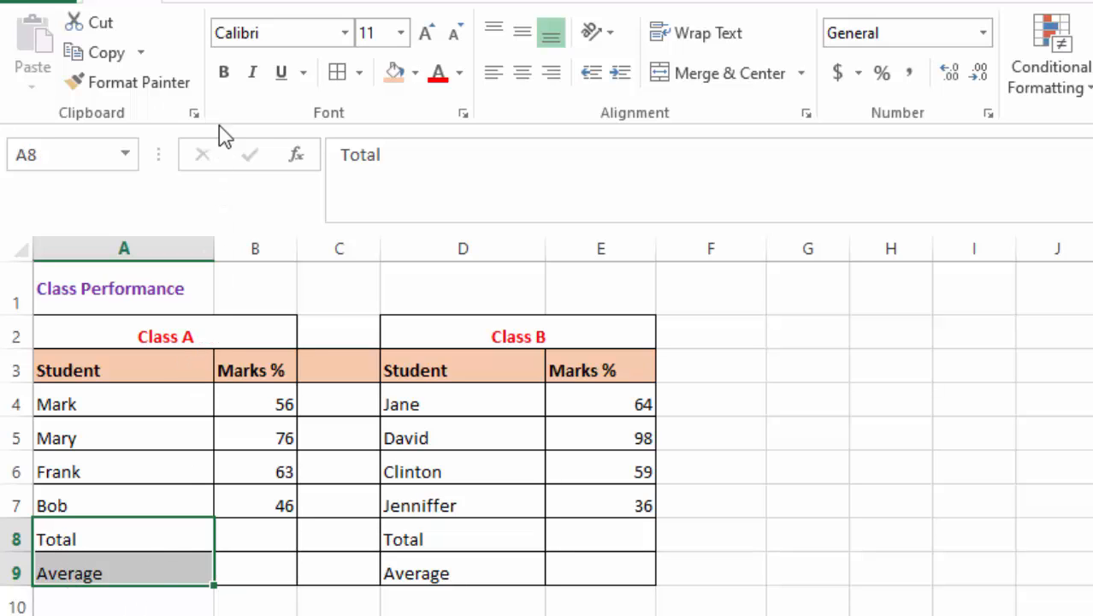
pyautogui.click(226, 75)
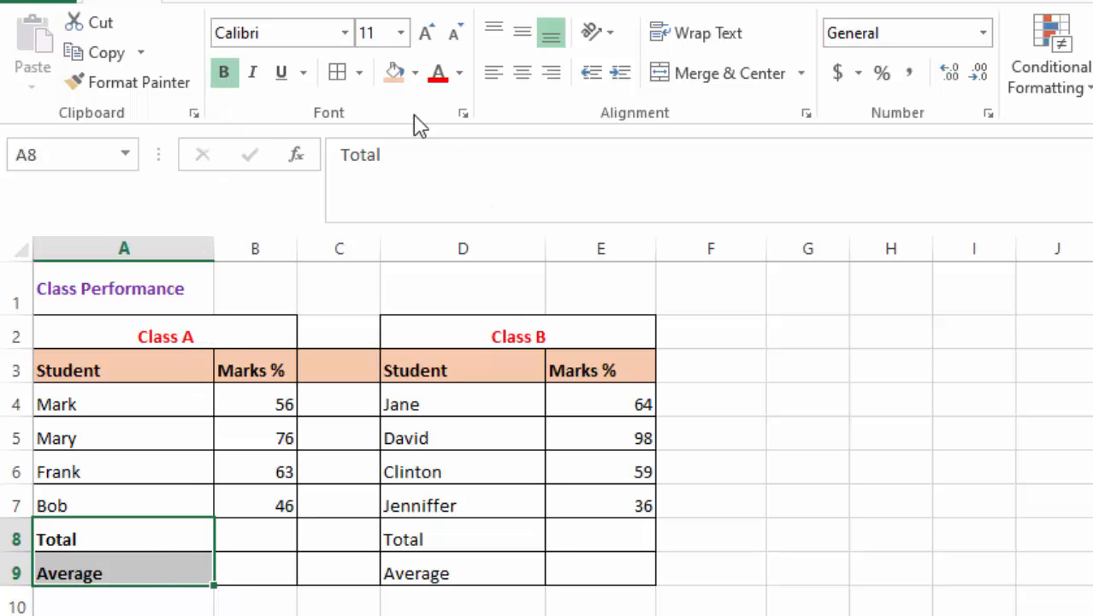
pyautogui.click(251, 75)
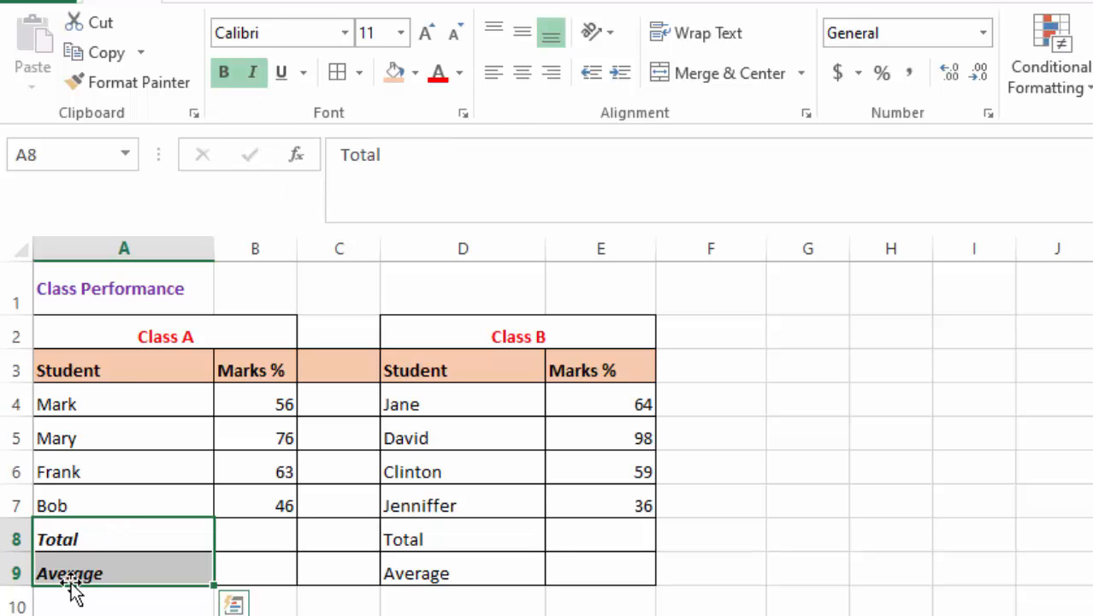
pyautogui.click(1024, 595)
# - Format the Class B Total and Average labels in D8:D9 as bold and italic
pyautogui.click(425, 545)
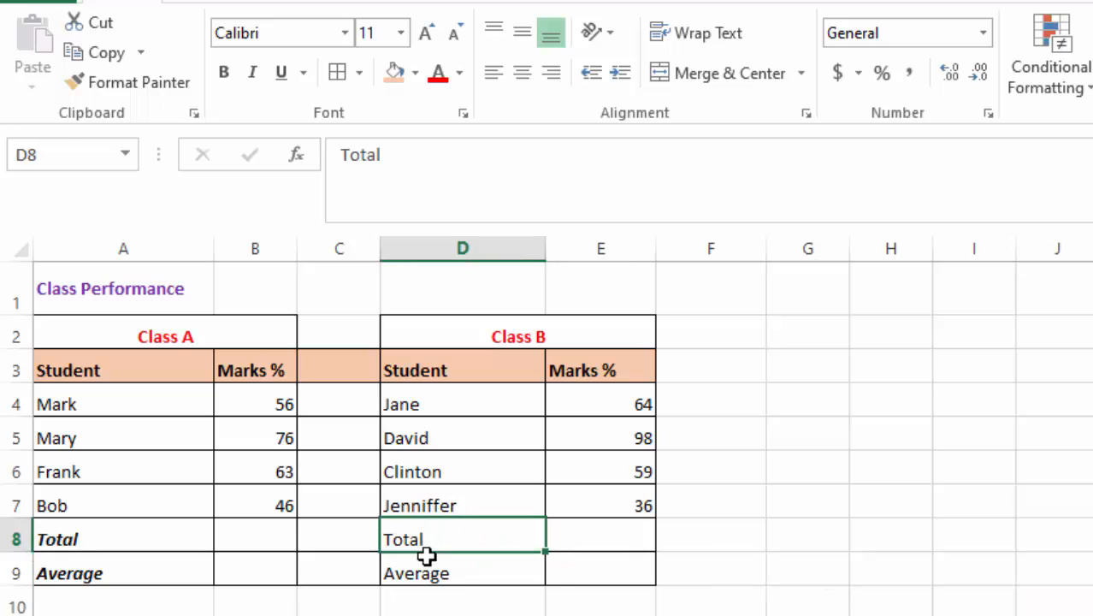
pyautogui.moveTo(425, 556); pyautogui.dragTo(427, 575)
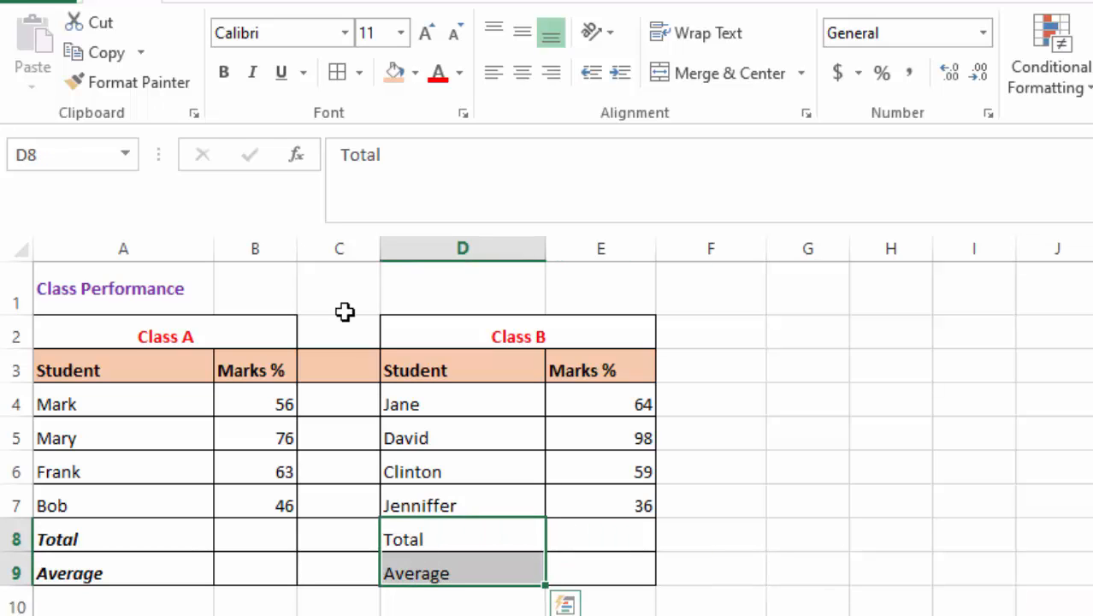
pyautogui.click(225, 74)
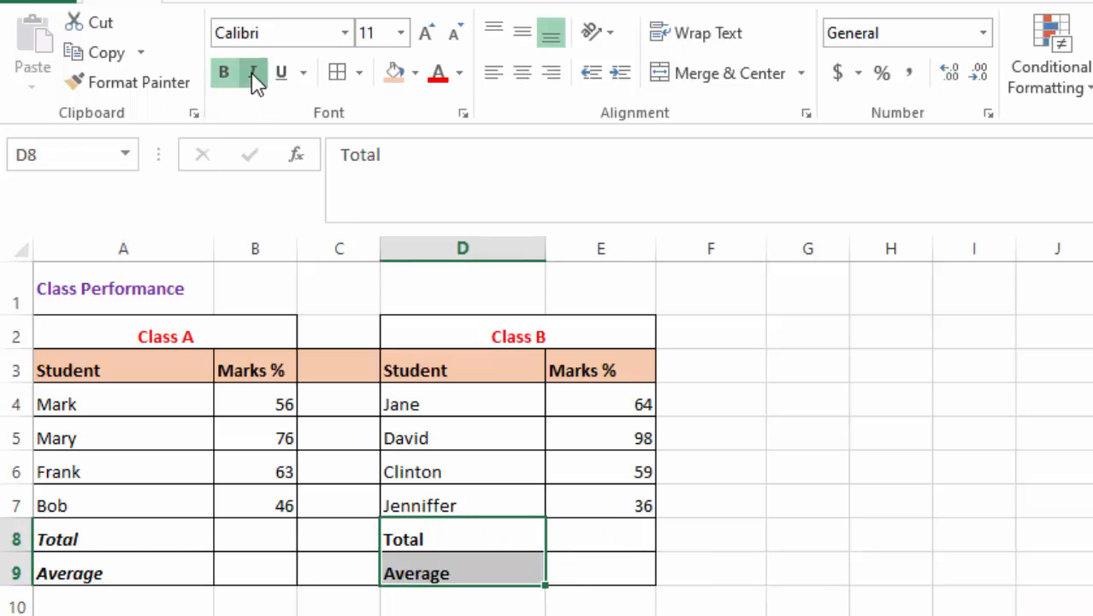
pyautogui.click(254, 77)
pyautogui.click(717, 614)
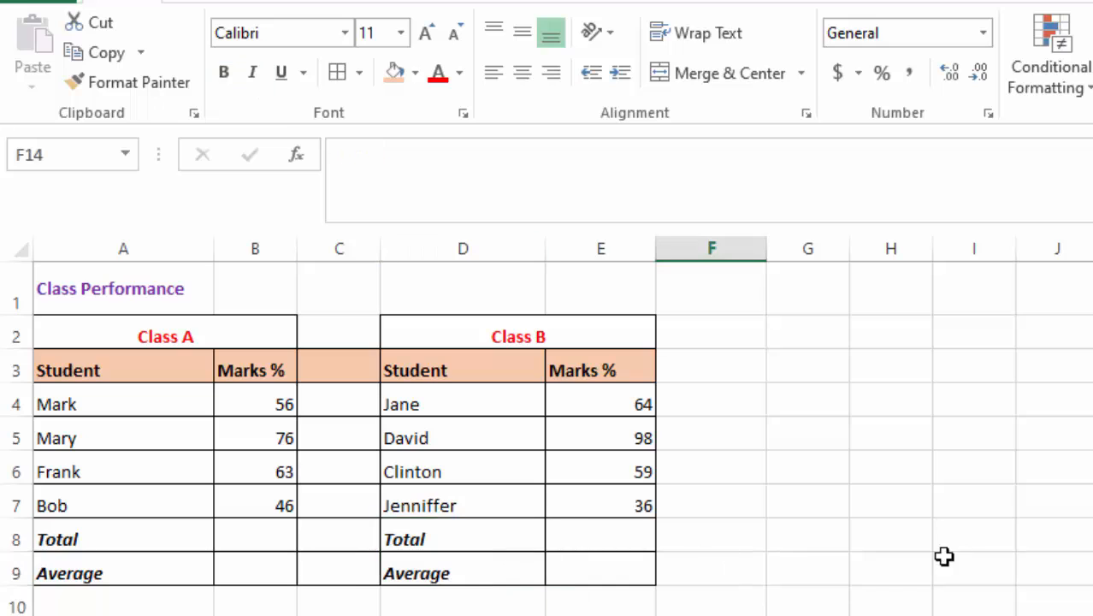
pyautogui.click(947, 448)
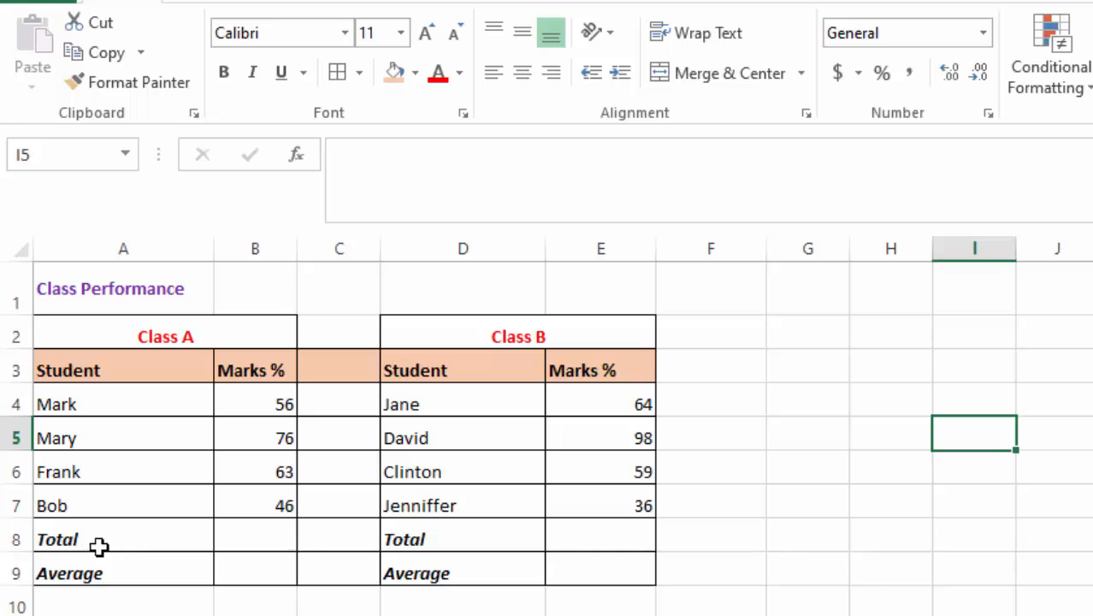
# - Turn italic off and back on for the Class B Total and Average labels in D8:D9
pyautogui.click(422, 535)
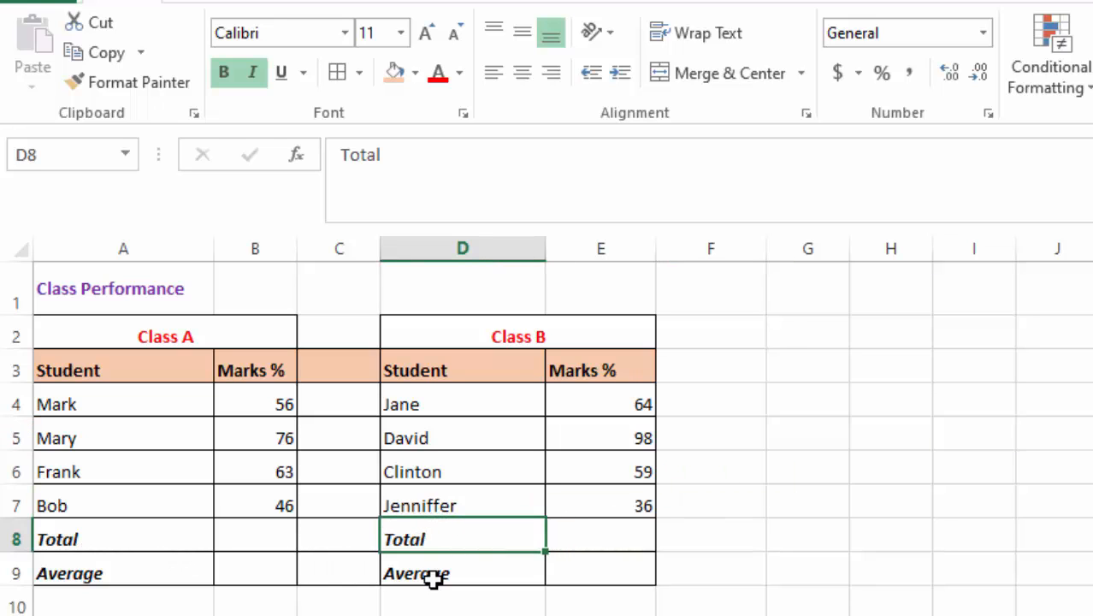
pyautogui.click(975, 614)
pyautogui.moveTo(424, 534); pyautogui.dragTo(429, 571)
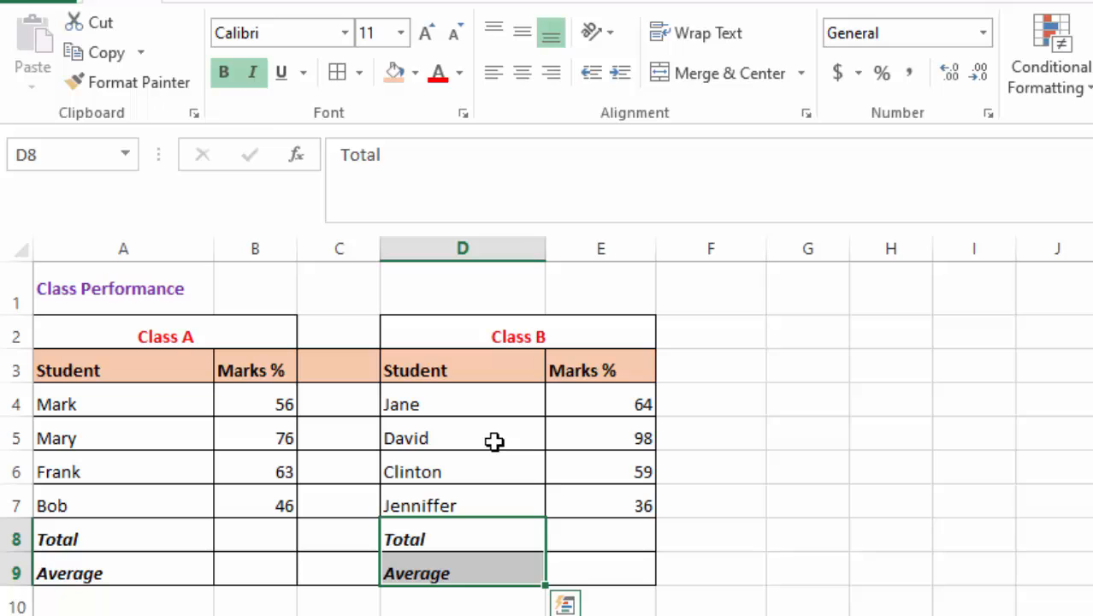
pyautogui.click(254, 72)
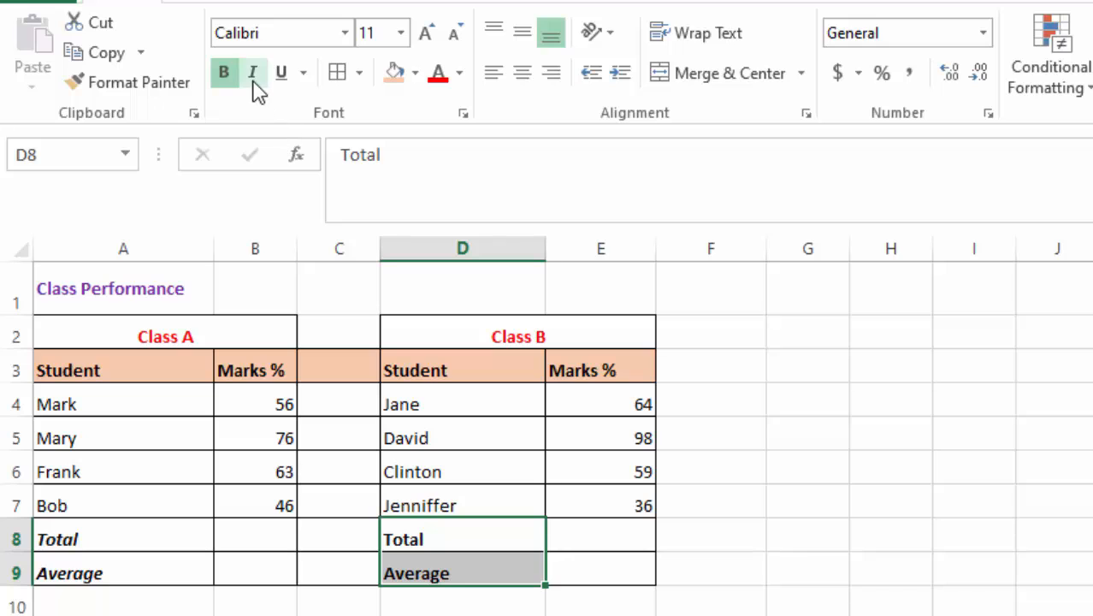
pyautogui.click(257, 85)
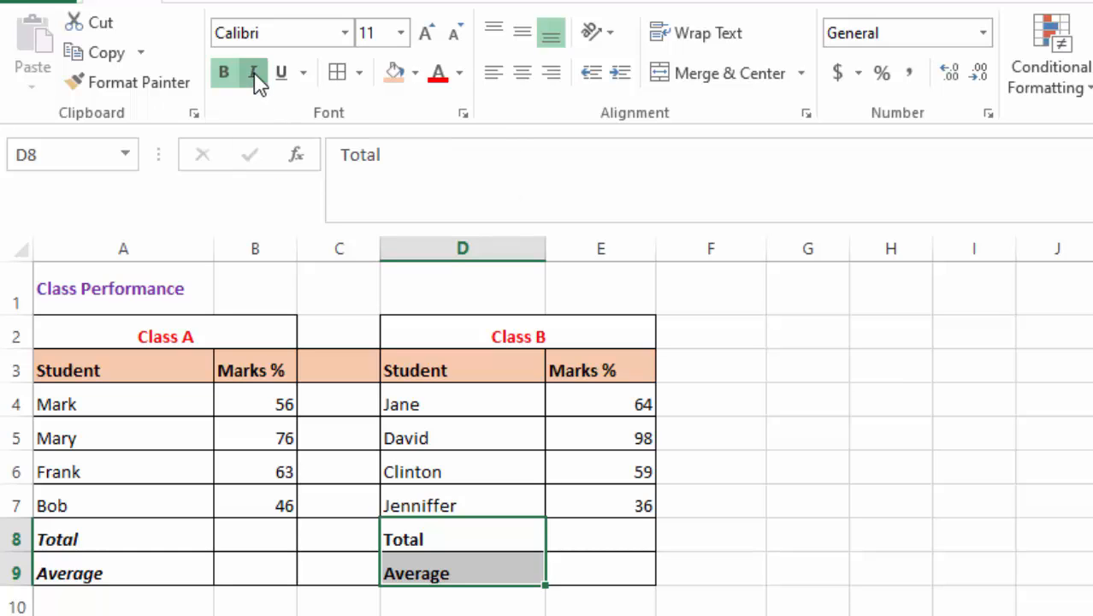
pyautogui.click(962, 615)
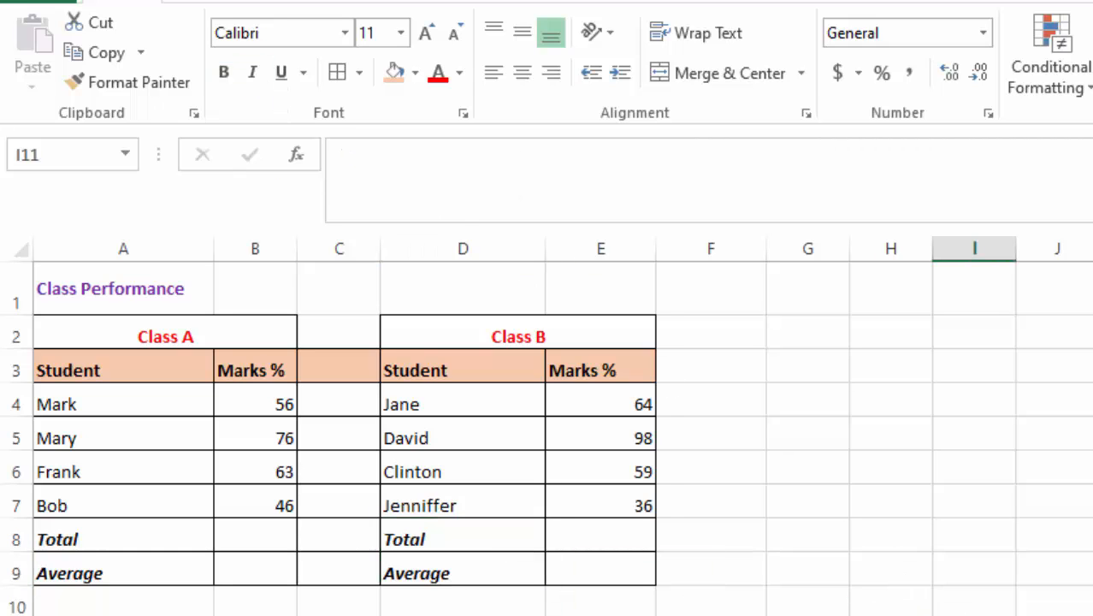
# - Center the Marks % columns of both class tables horizontally, covering B3:B9 and E3:E9
pyautogui.click(1056, 427)
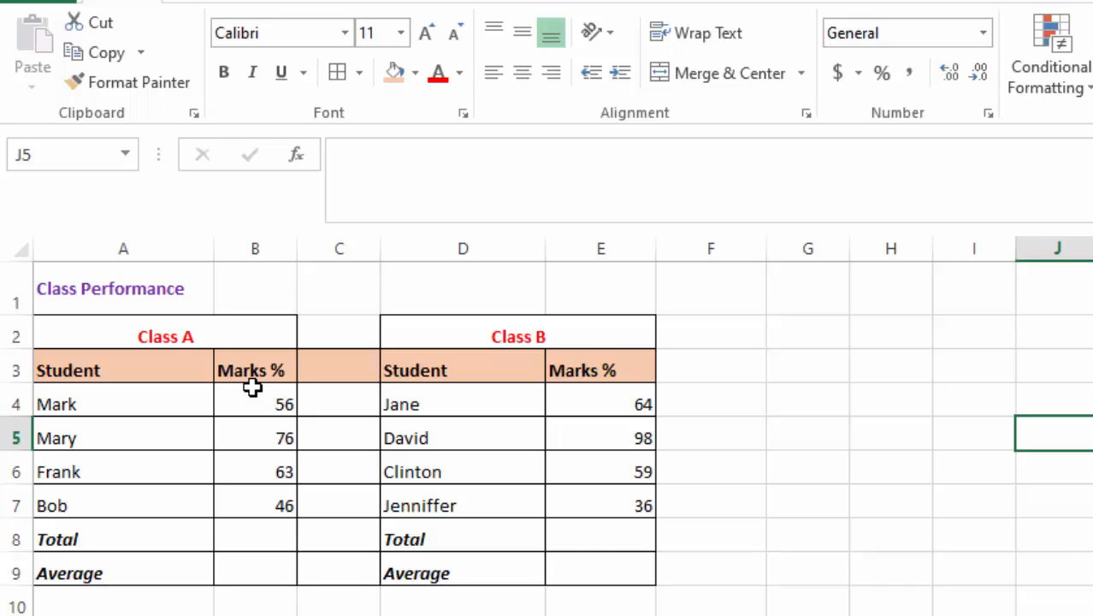
pyautogui.moveTo(257, 369); pyautogui.dragTo(263, 576)
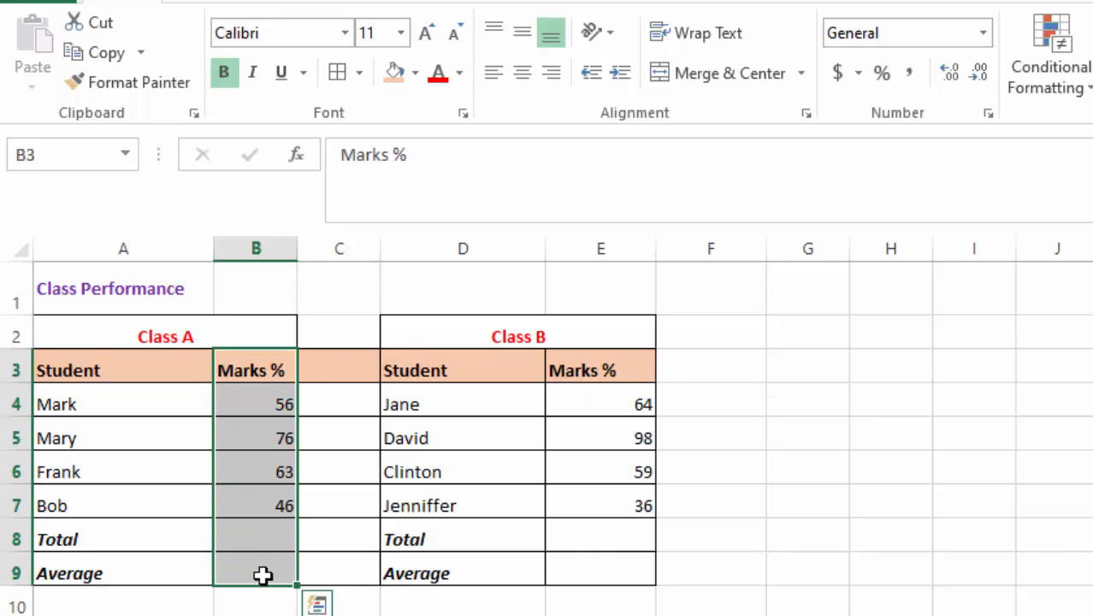
pyautogui.click(522, 77)
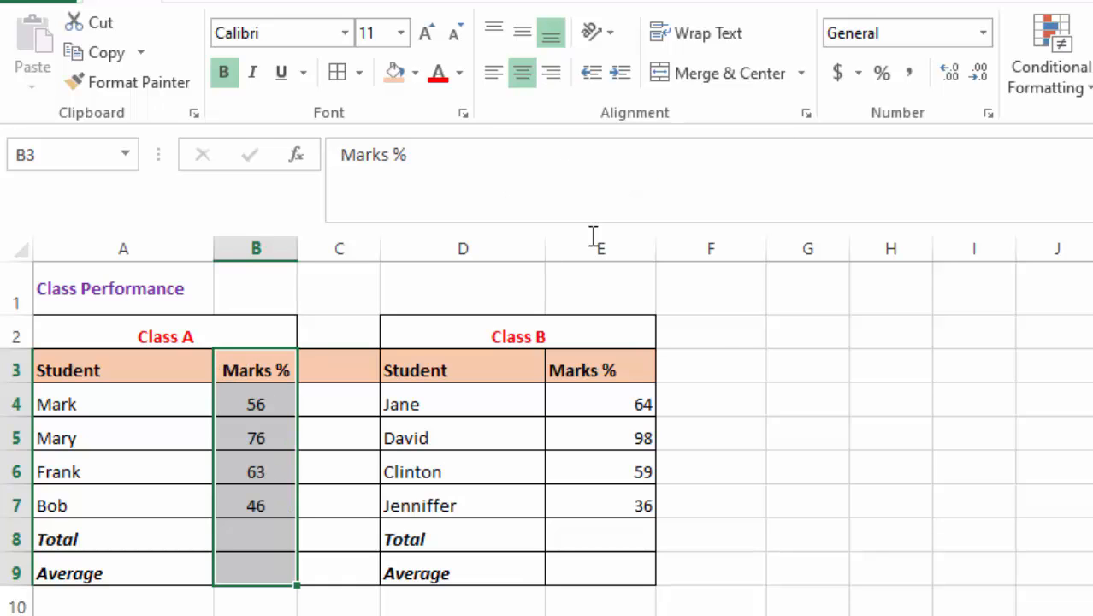
pyautogui.click(1027, 432)
pyautogui.moveTo(592, 368); pyautogui.dragTo(599, 569)
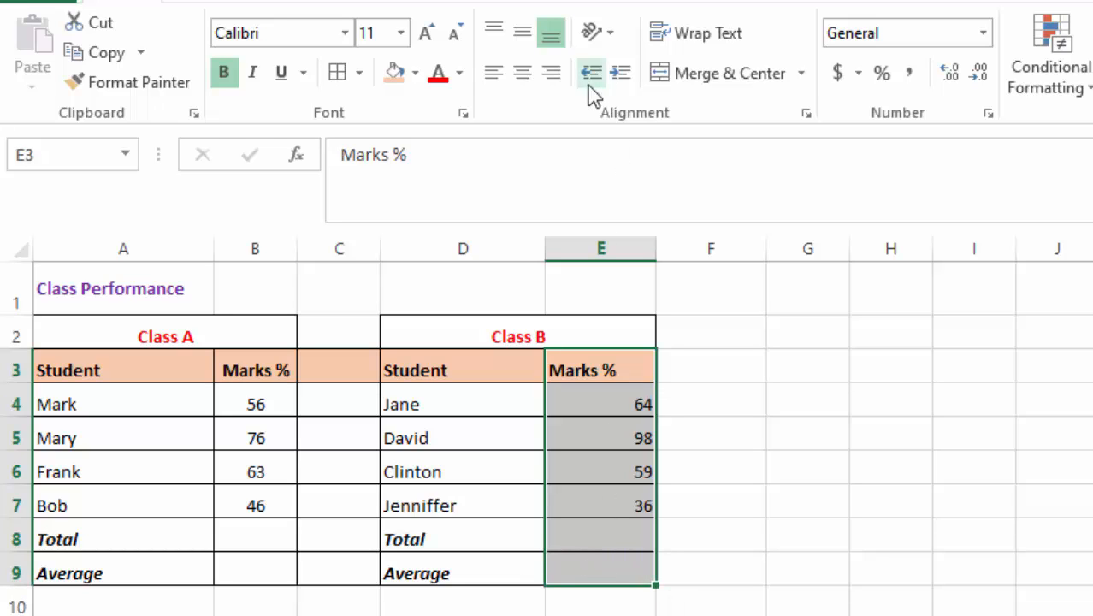
pyautogui.click(524, 77)
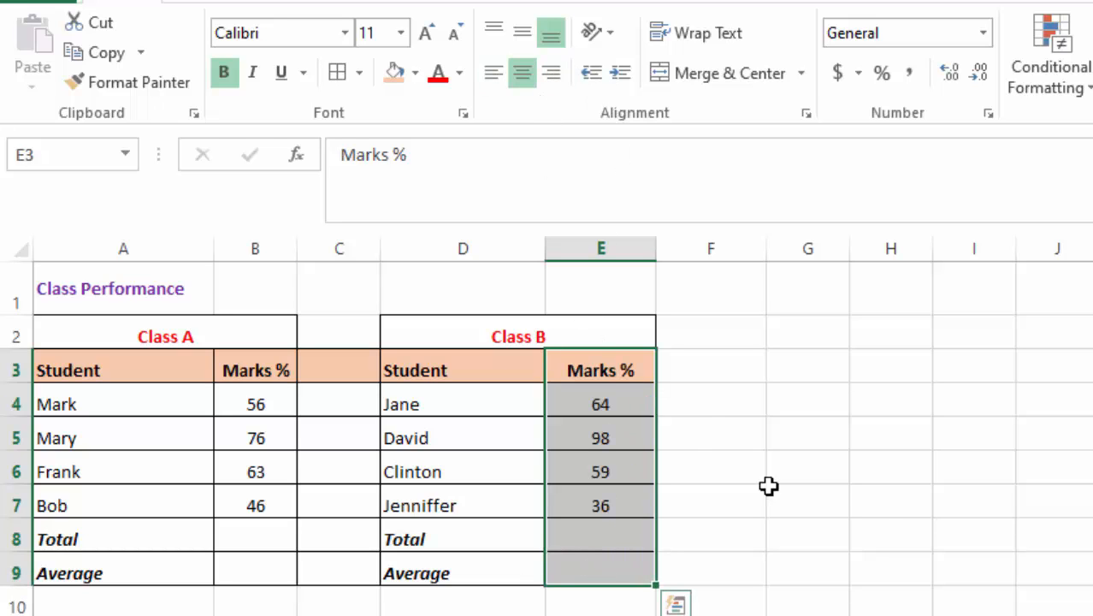
pyautogui.click(873, 512)
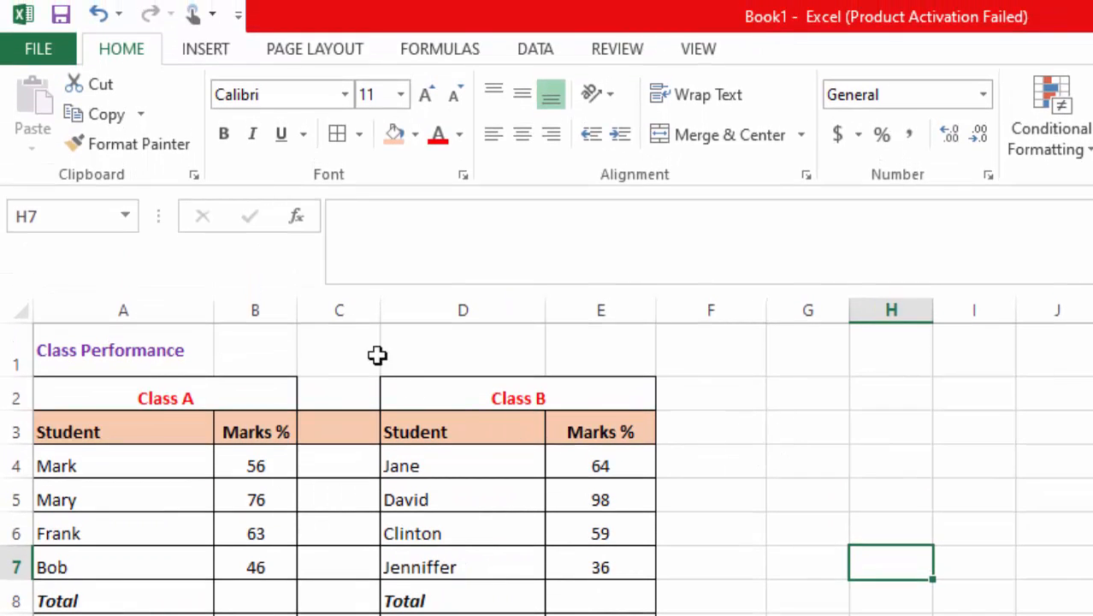
# - Save the workbook to the Desktop as an Excel Workbook named MARKS OF STUDENTS
pyautogui.click(58, 13)
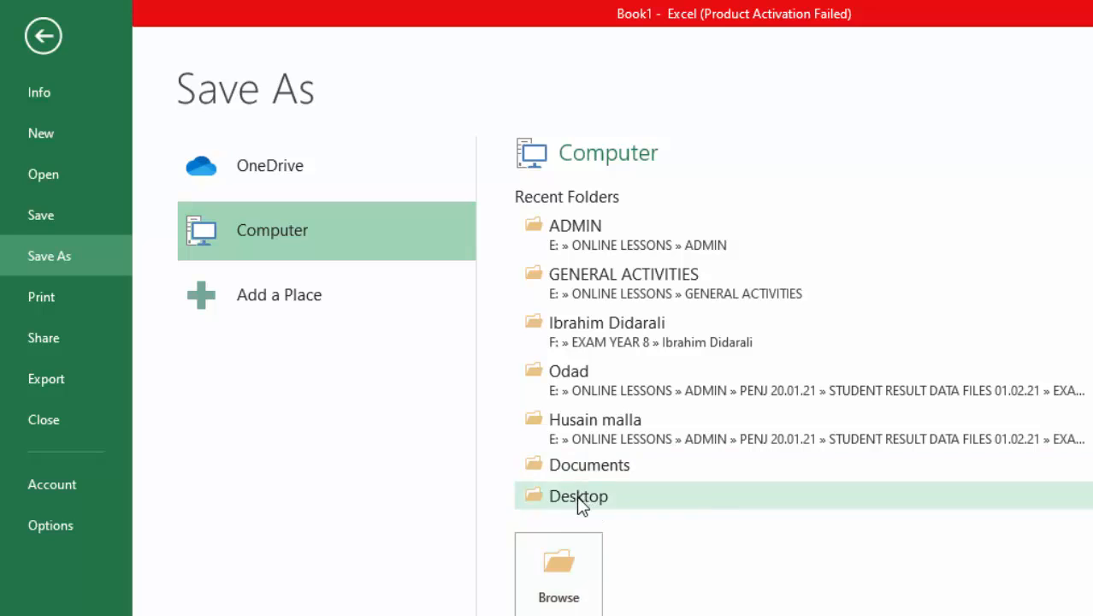
pyautogui.click(578, 497)
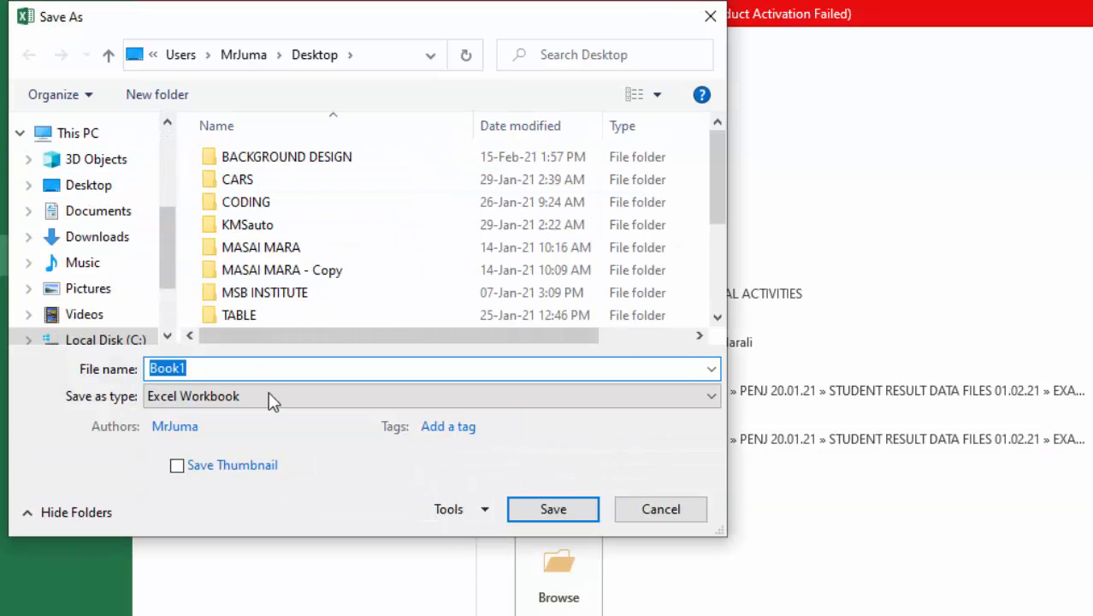
pyautogui.write('mar')
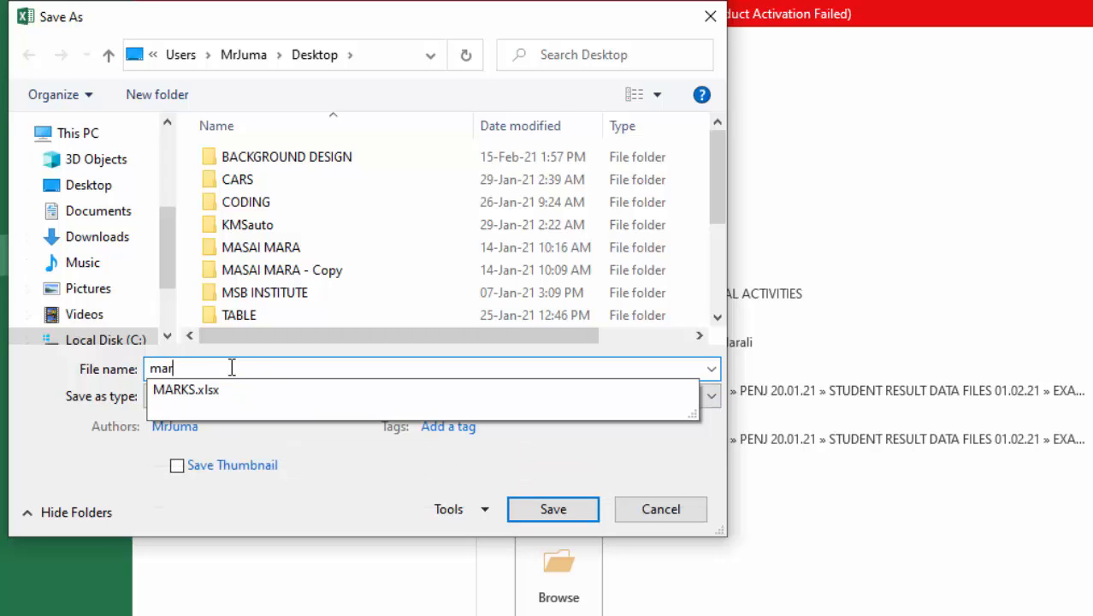
pyautogui.press('BackSpace')
pyautogui.press('BackSpace')
pyautogui.press('BackSpace')
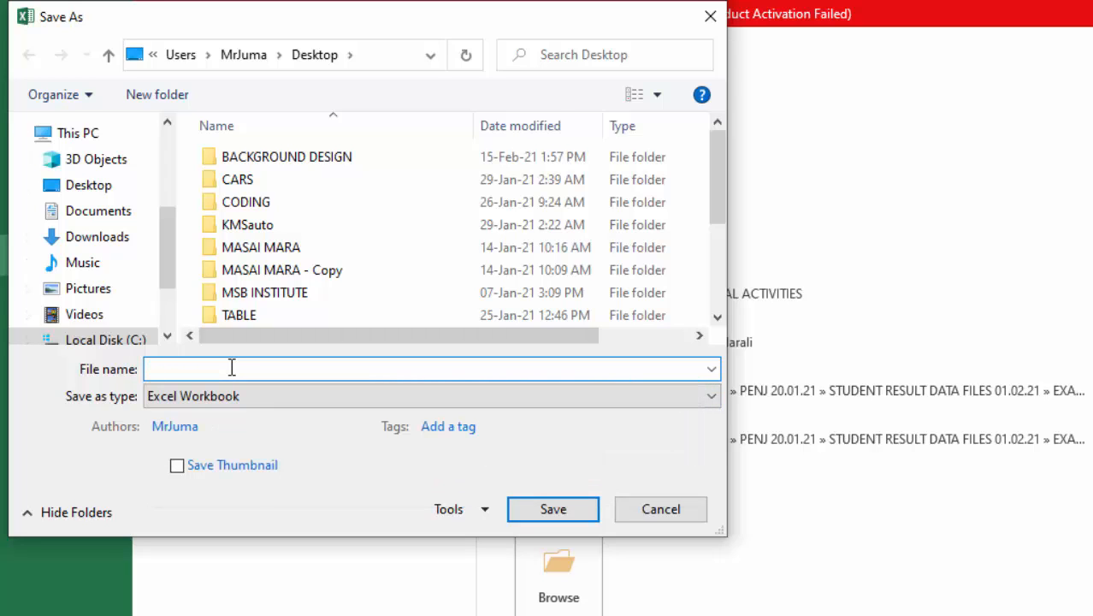
pyautogui.write('MARKS')
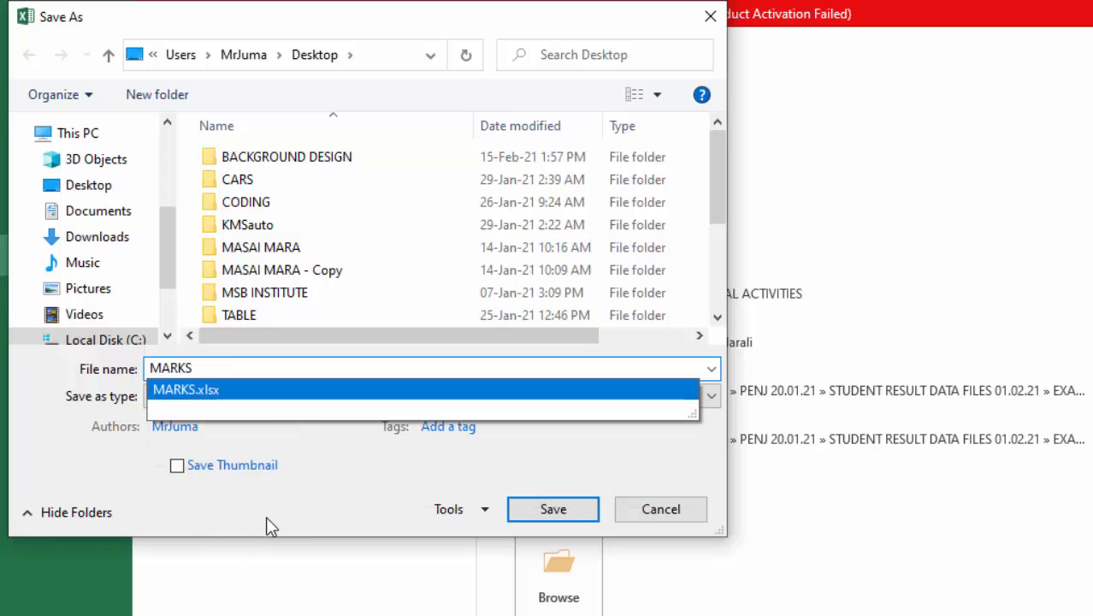
pyautogui.write(' OF ST')
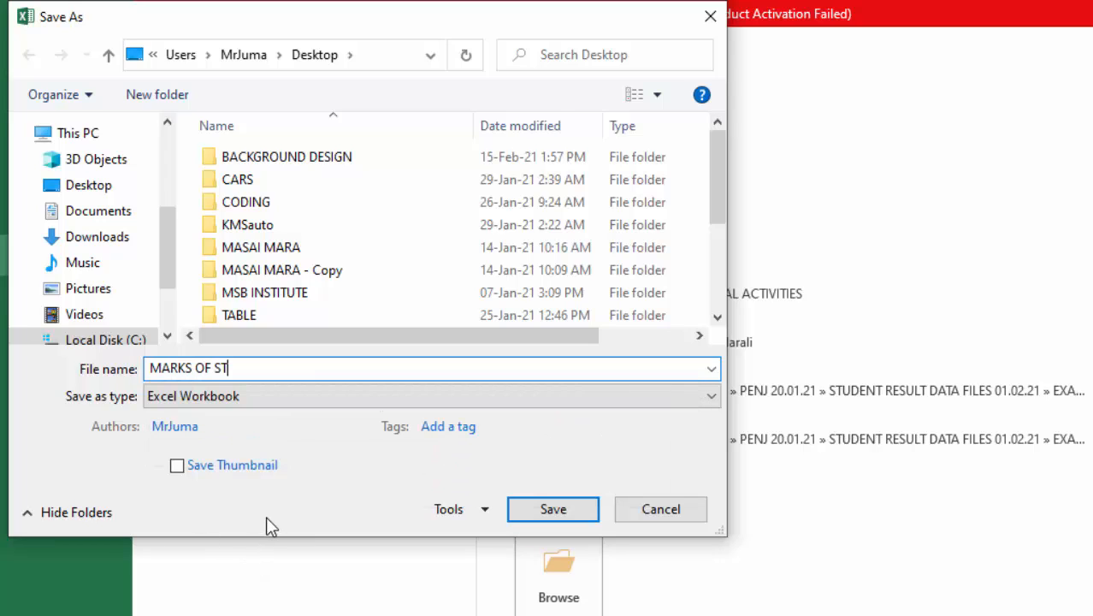
pyautogui.write('UDENTS')
pyautogui.click(564, 517)
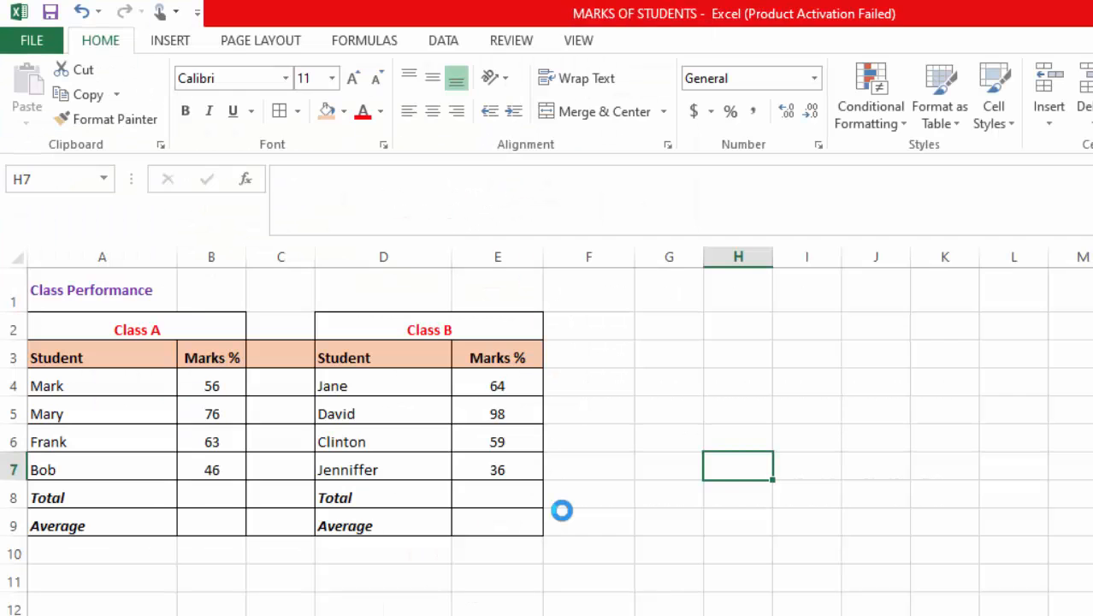
pyautogui.click(428, 615)
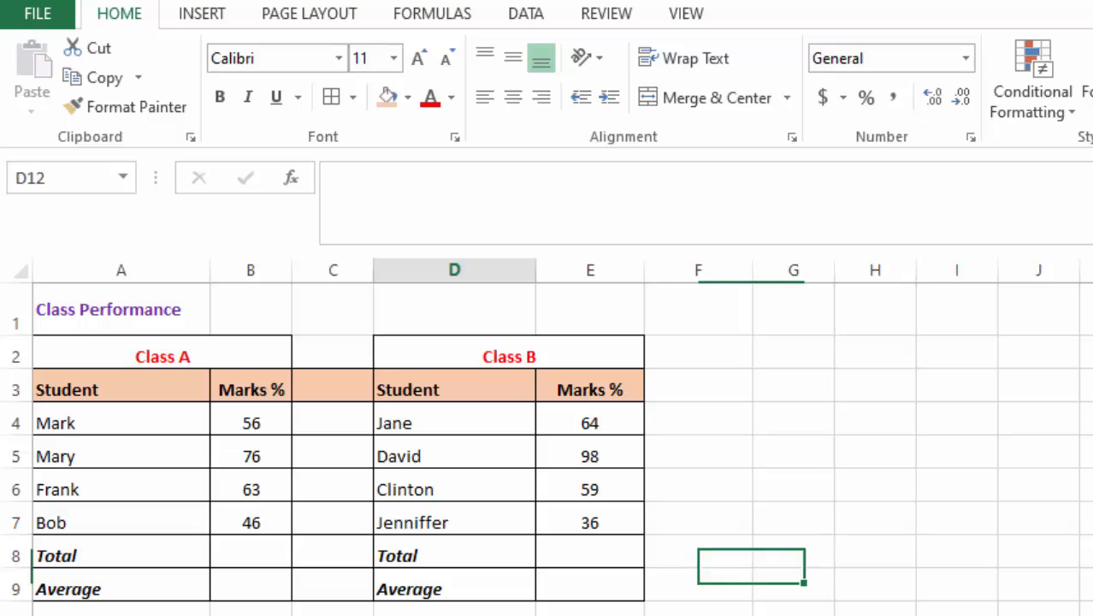
pyautogui.click(912, 428)
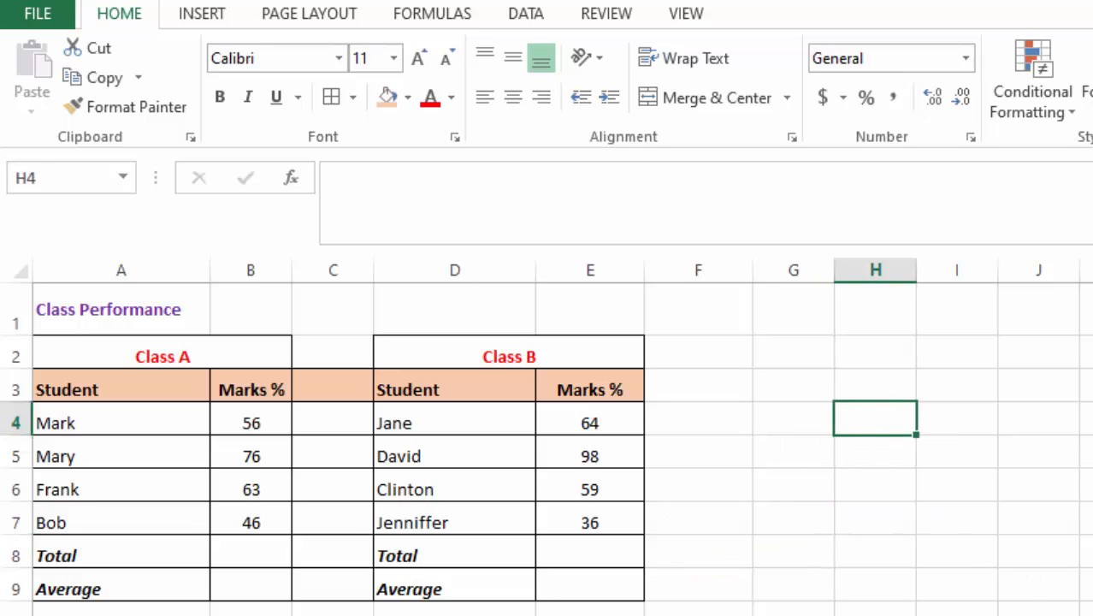
pyautogui.moveTo(257, 419); pyautogui.dragTo(260, 520)
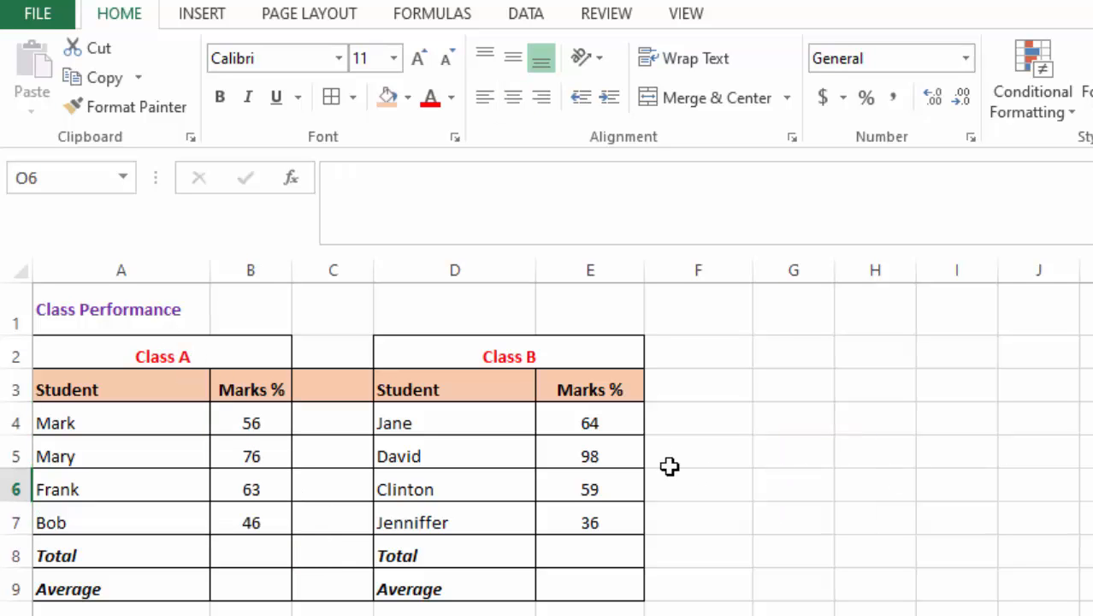
pyautogui.moveTo(598, 423); pyautogui.dragTo(598, 520)
pyautogui.click(874, 461)
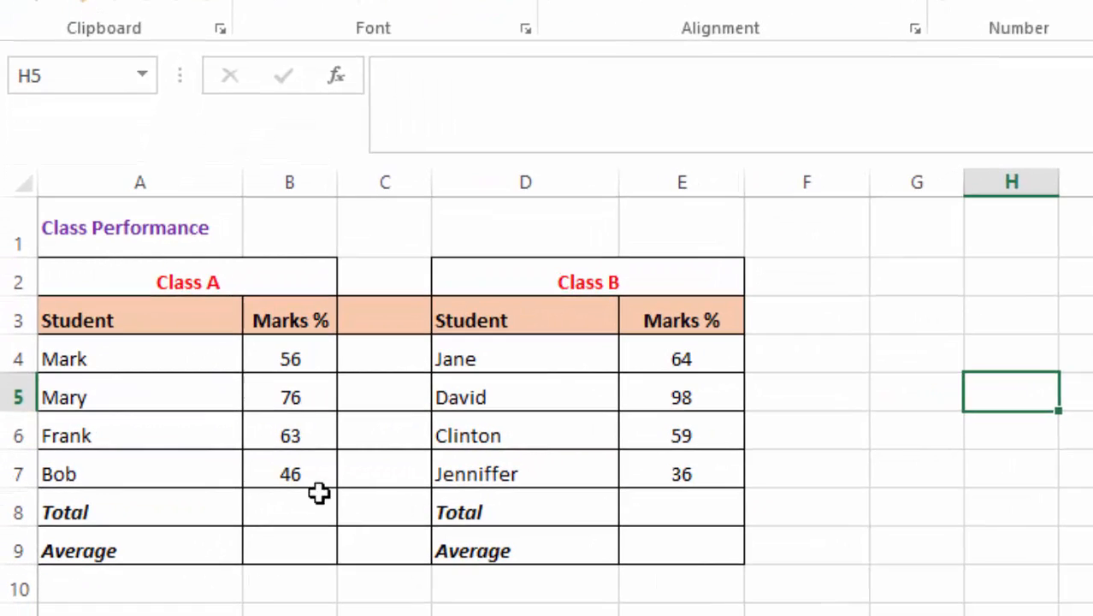
# - Total the Class A marks in B8 with the formula =SUM(B4:B7)
pyautogui.click(287, 508)
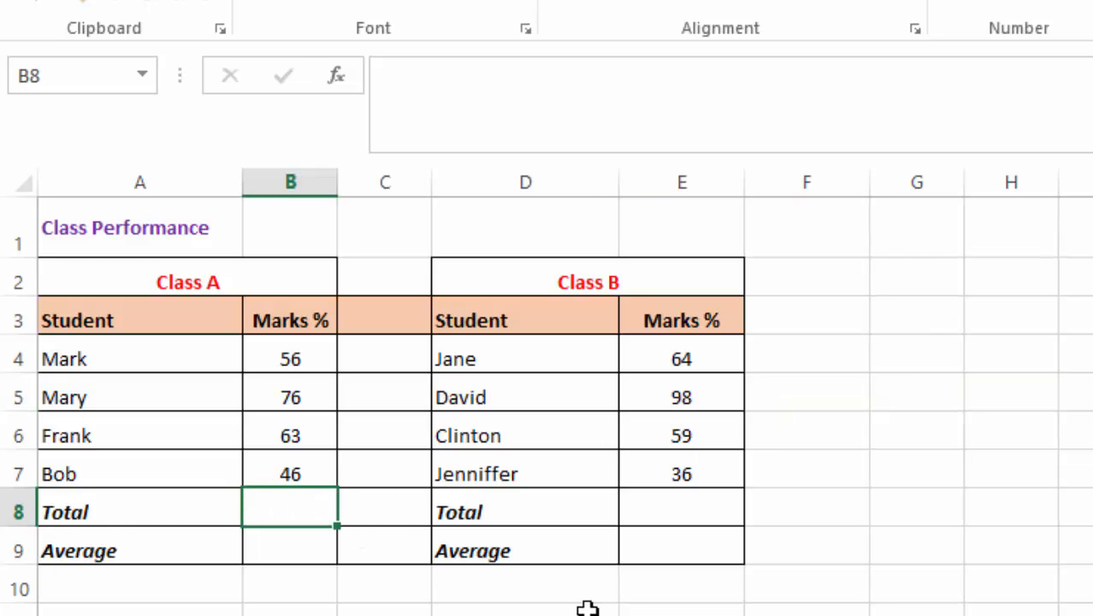
pyautogui.write('=S')
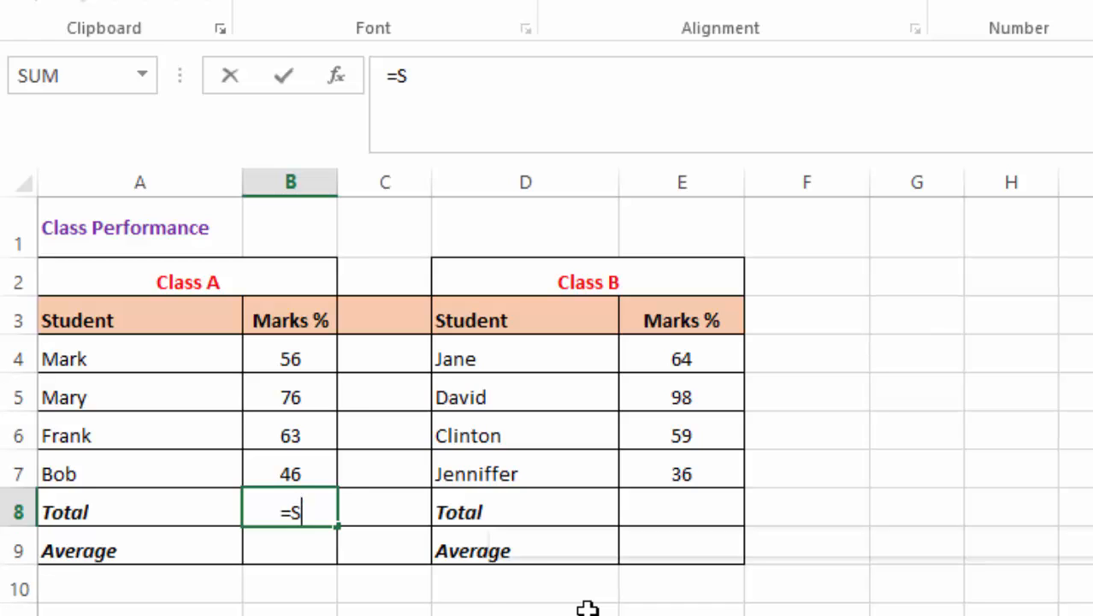
pyautogui.write('UM')
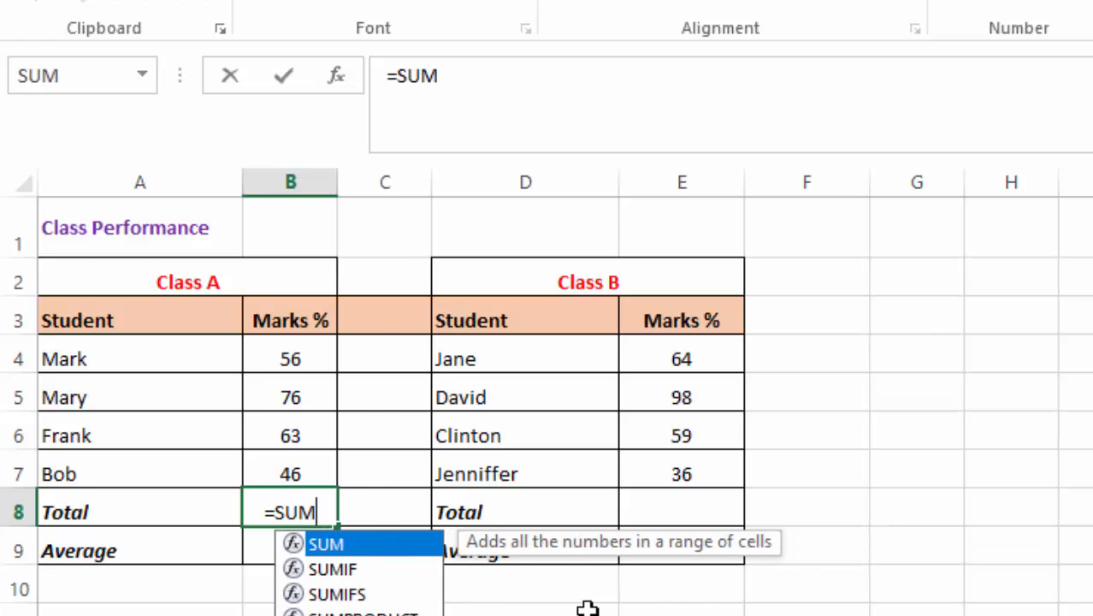
pyautogui.doubleClick(364, 552)
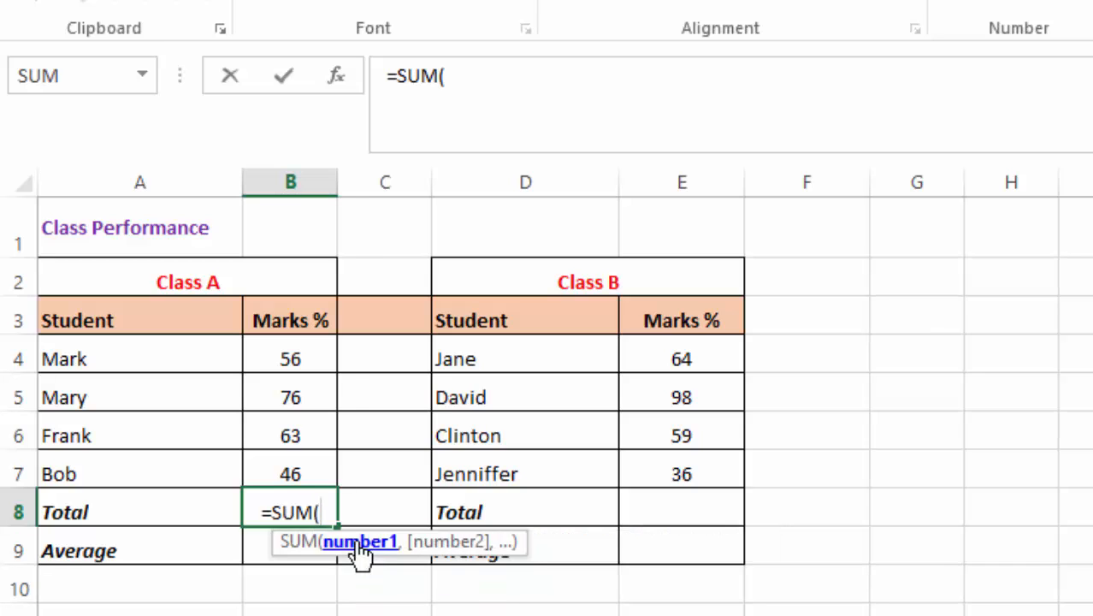
pyautogui.moveTo(292, 357); pyautogui.dragTo(293, 476)
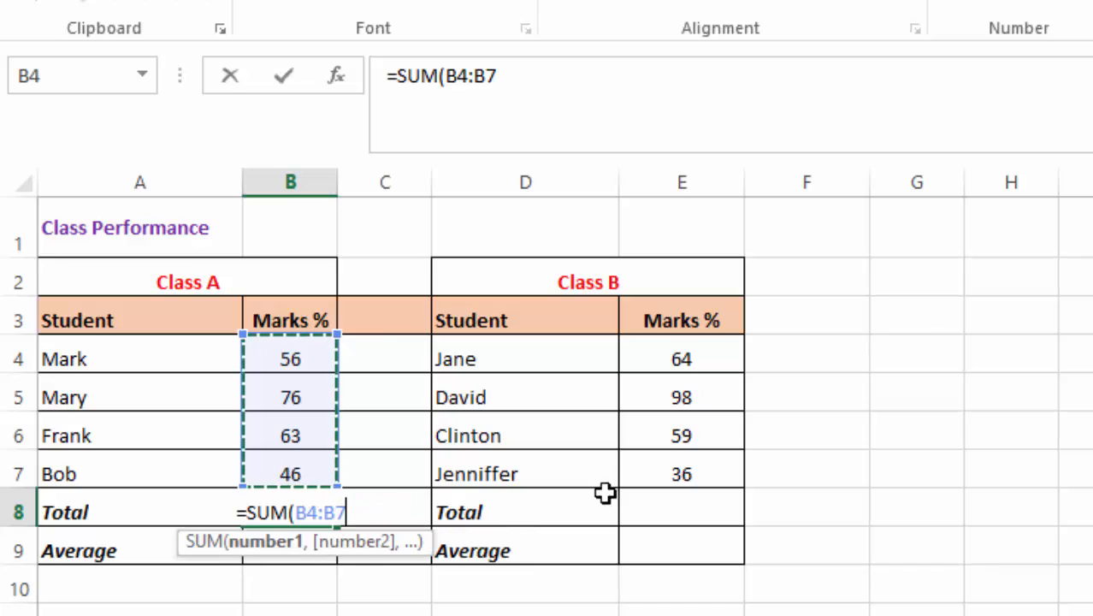
pyautogui.press('Return')
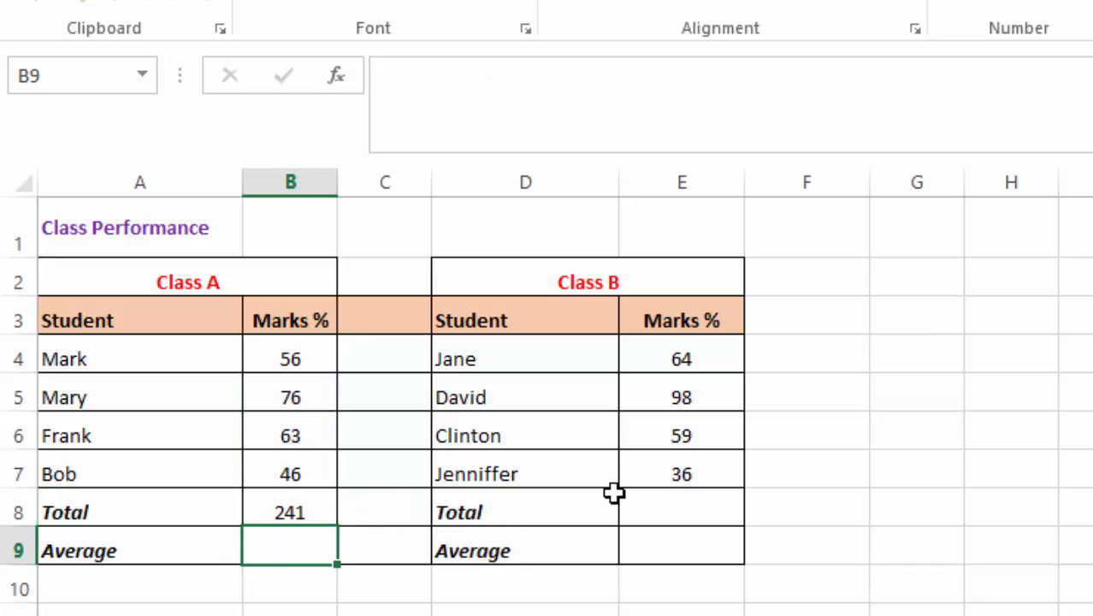
pyautogui.click(998, 500)
pyautogui.click(292, 513)
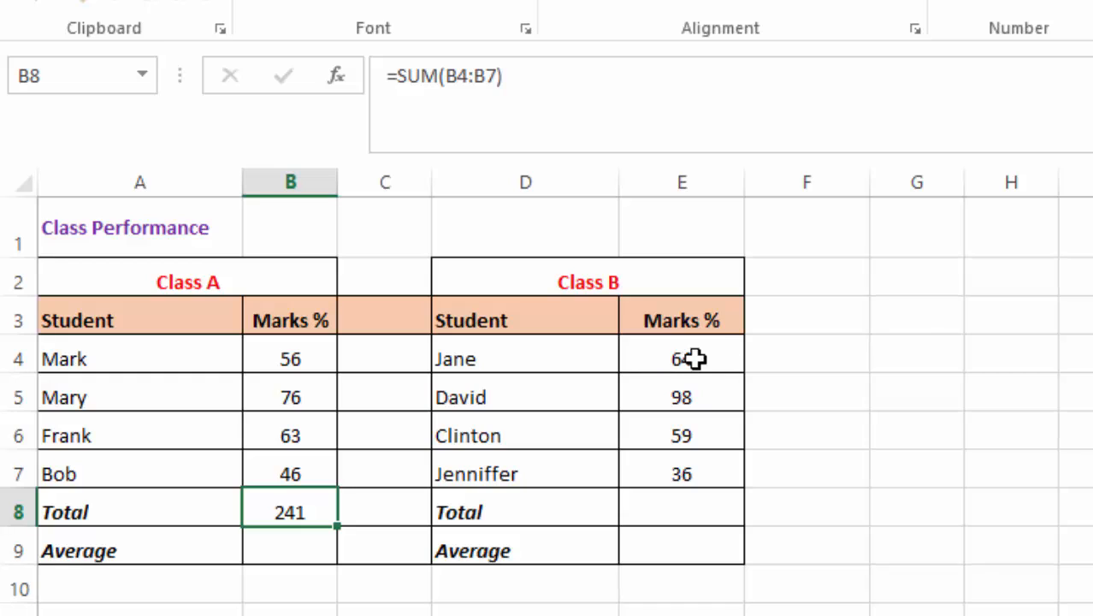
# - Total the Class B marks in E8 by adding the individual cells with the formula =E4+E5+E6+E7
pyautogui.click(663, 510)
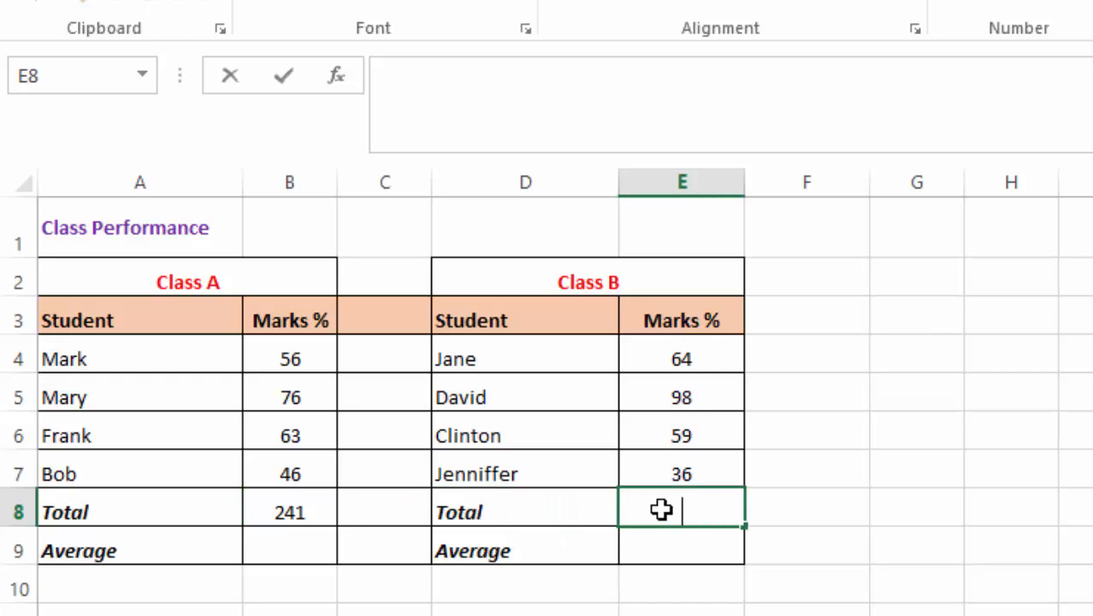
pyautogui.write('=')
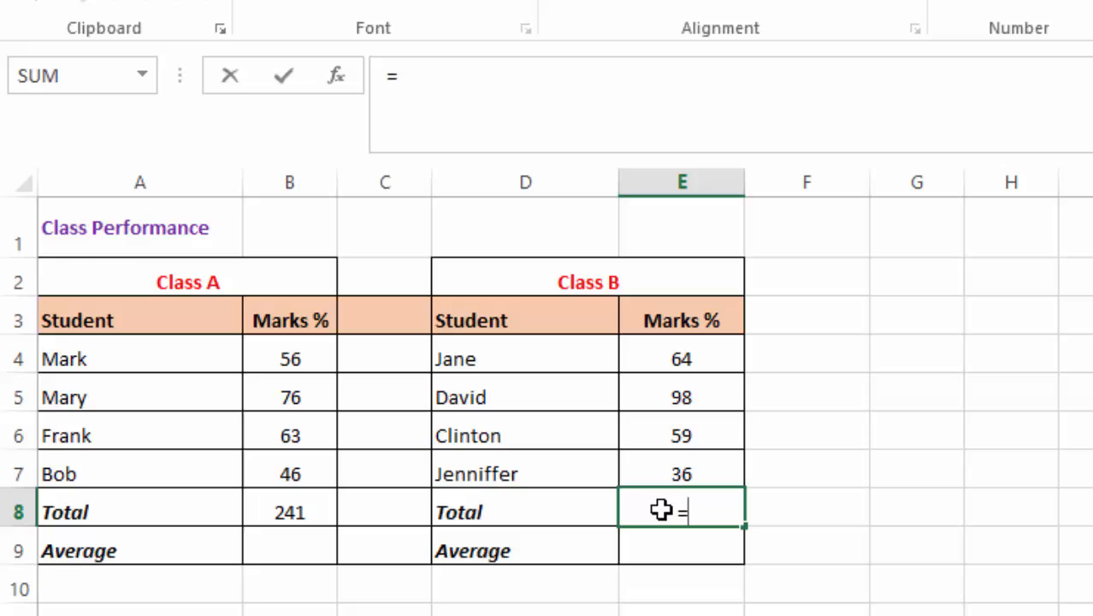
pyautogui.click(682, 360)
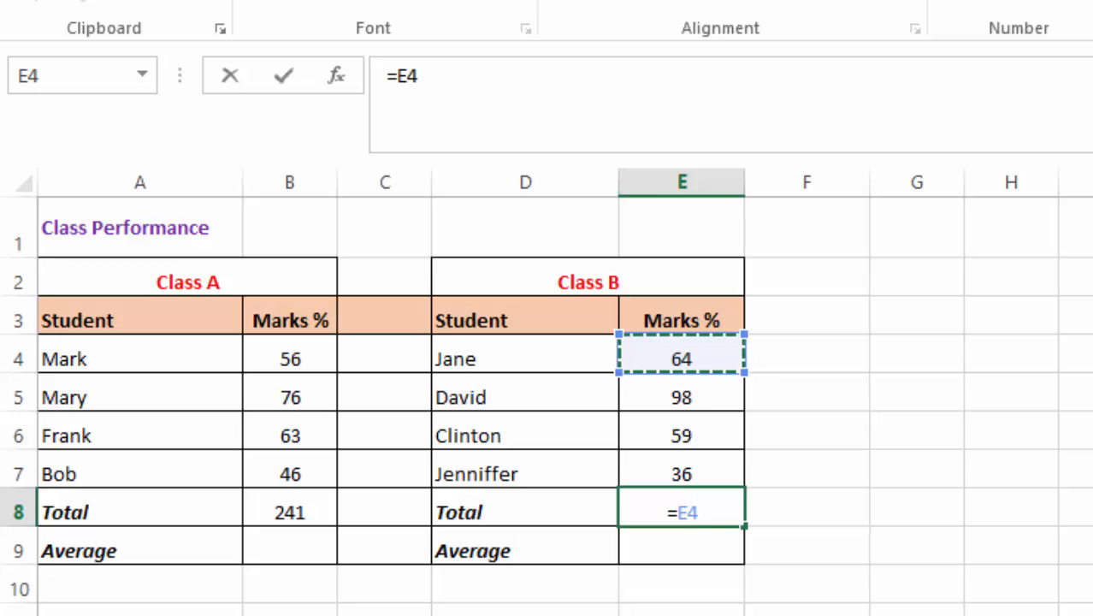
pyautogui.write('+')
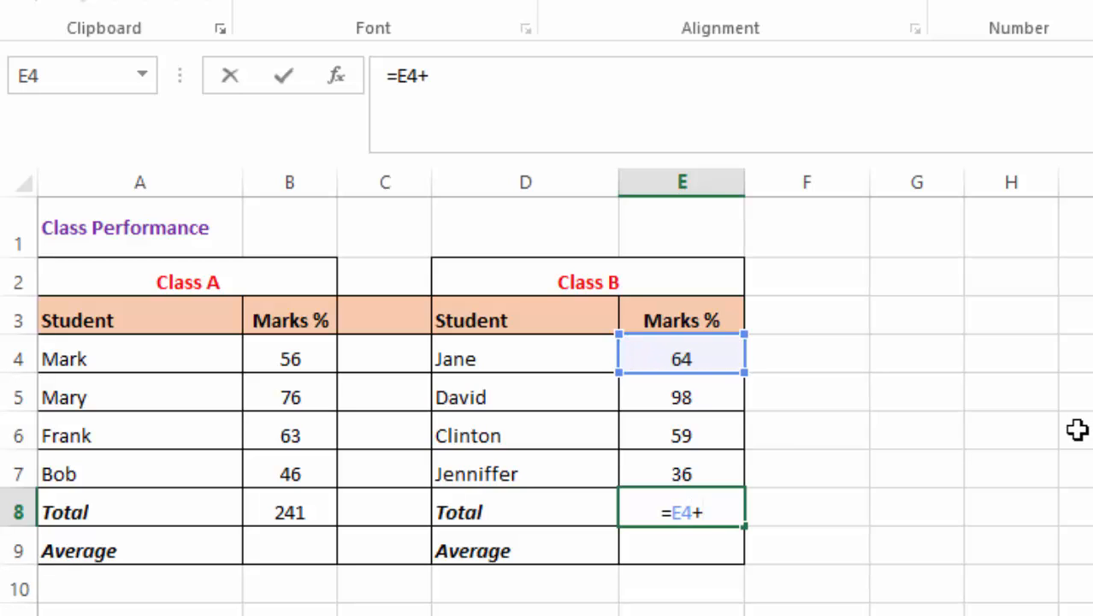
pyautogui.click(680, 393)
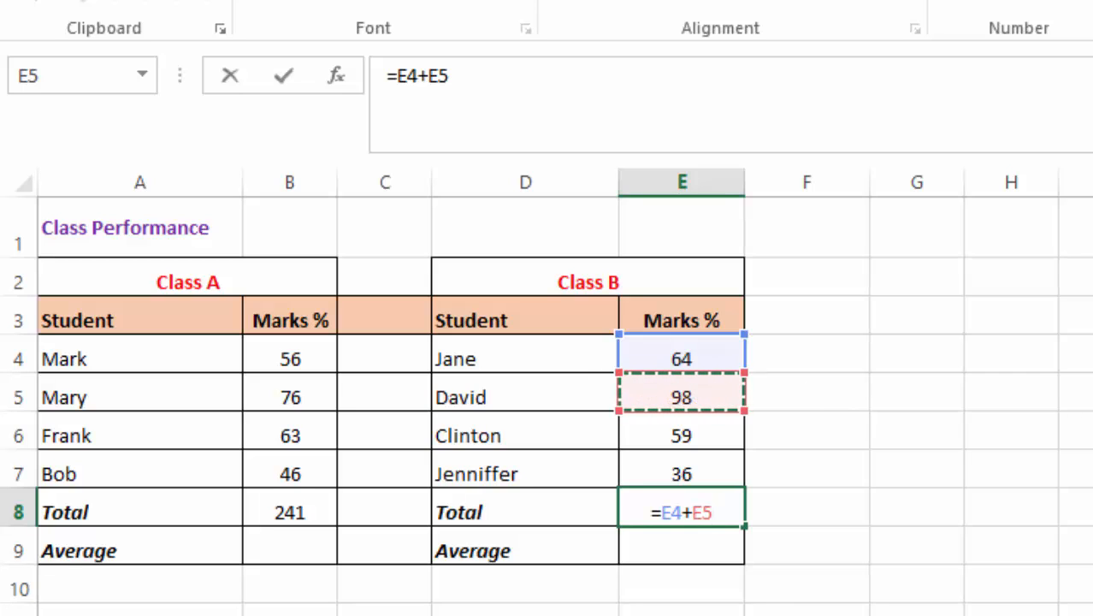
pyautogui.write('+')
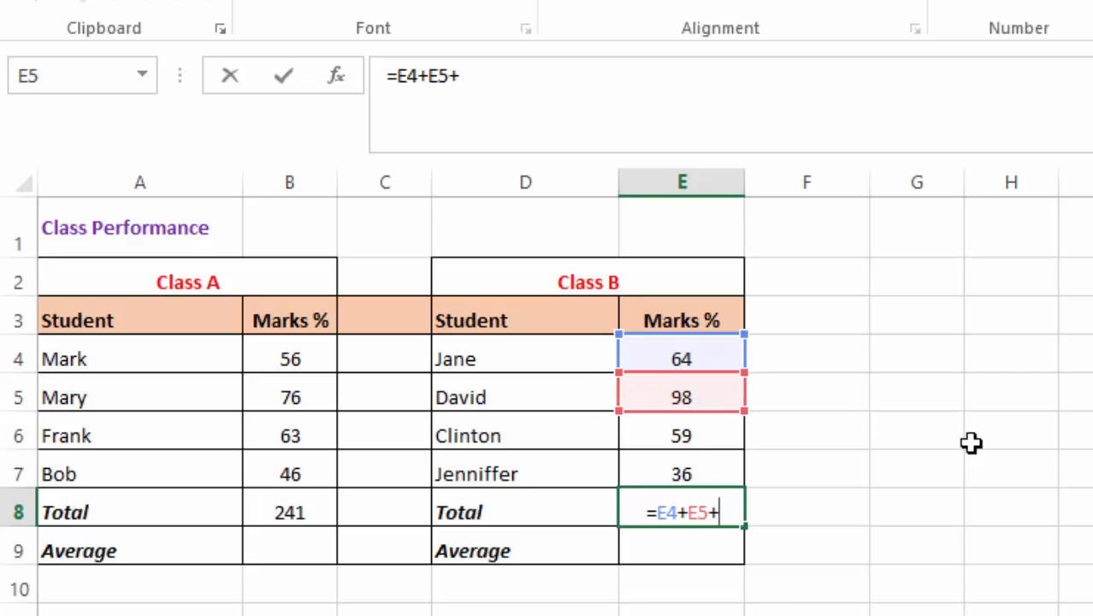
pyautogui.click(693, 437)
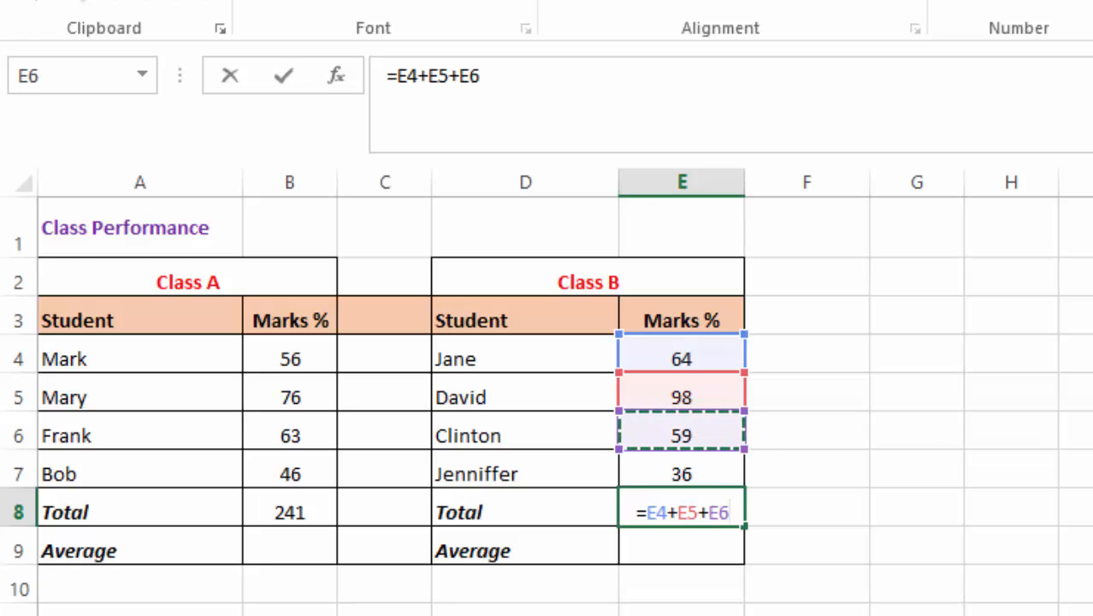
pyautogui.write('+')
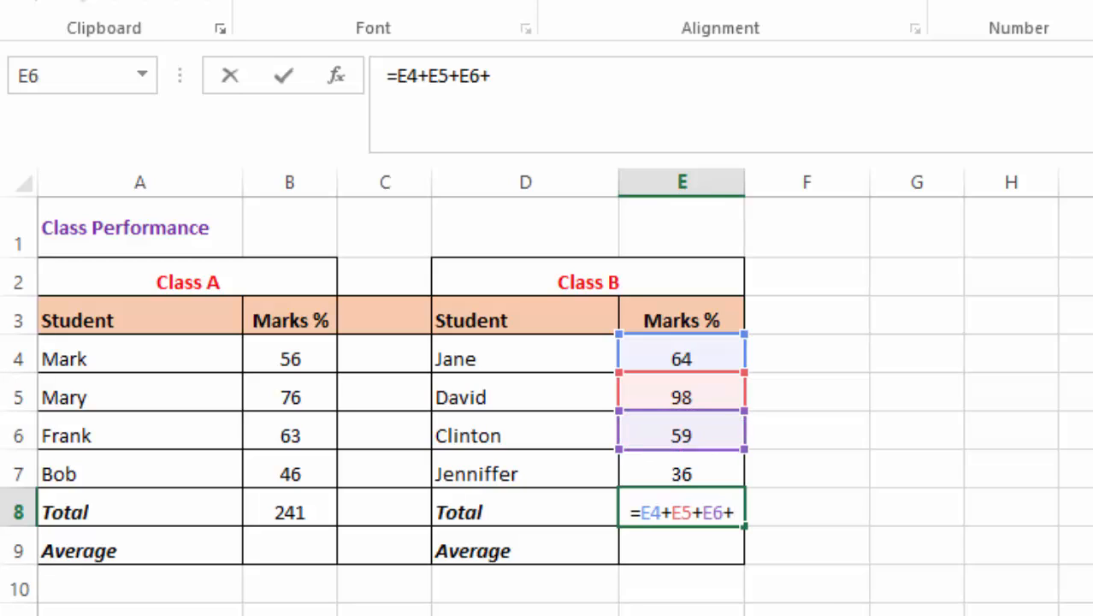
pyautogui.click(672, 470)
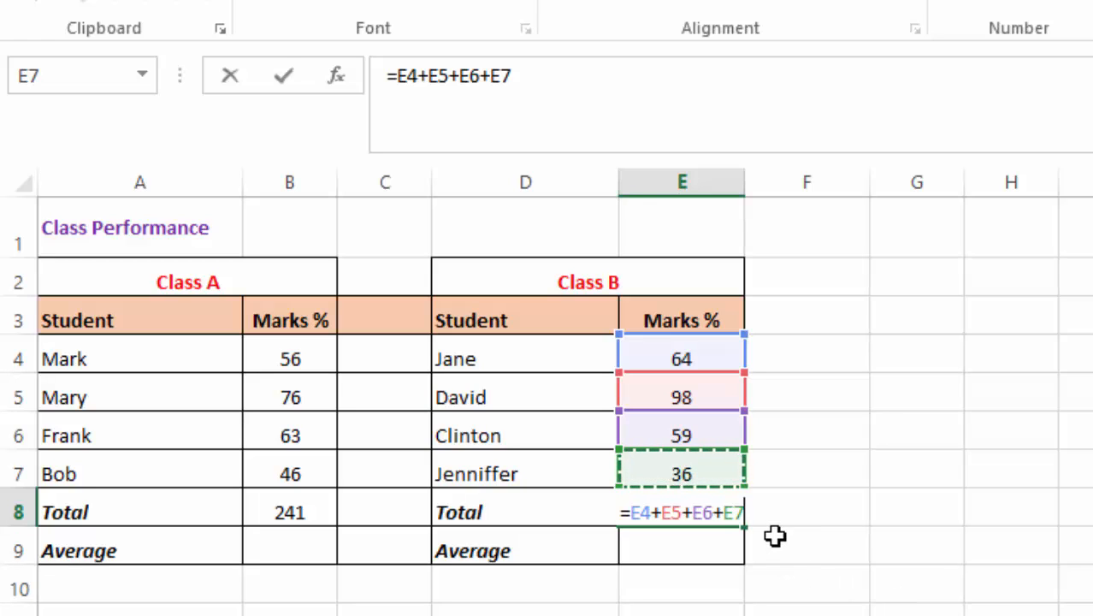
pyautogui.press('Return')
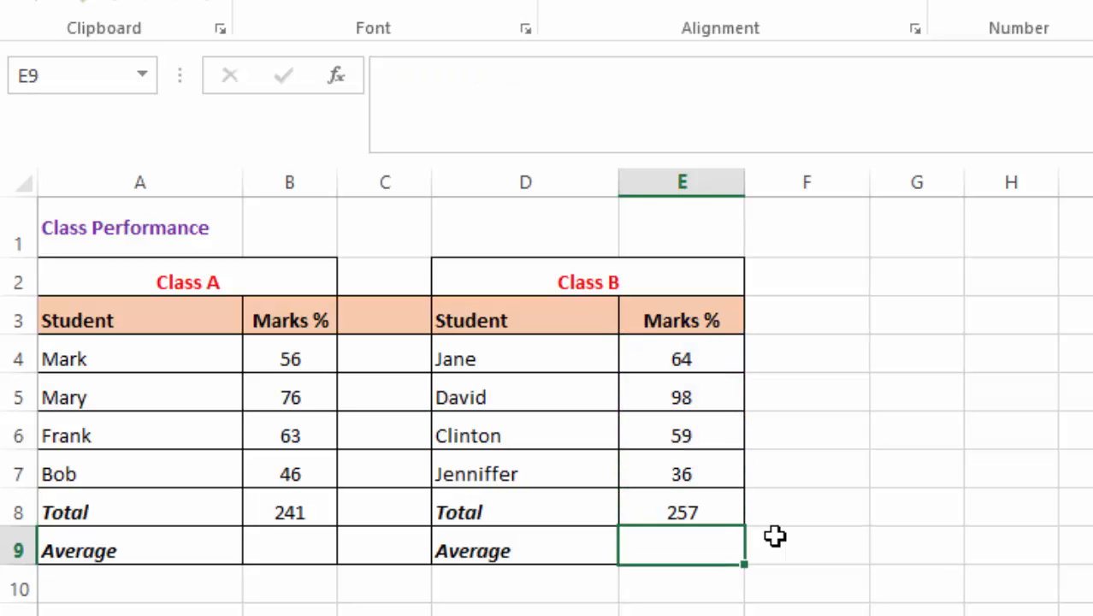
# - Compare the formulas behind the Class A total in B8 and the Class B total in E8
pyautogui.click(809, 472)
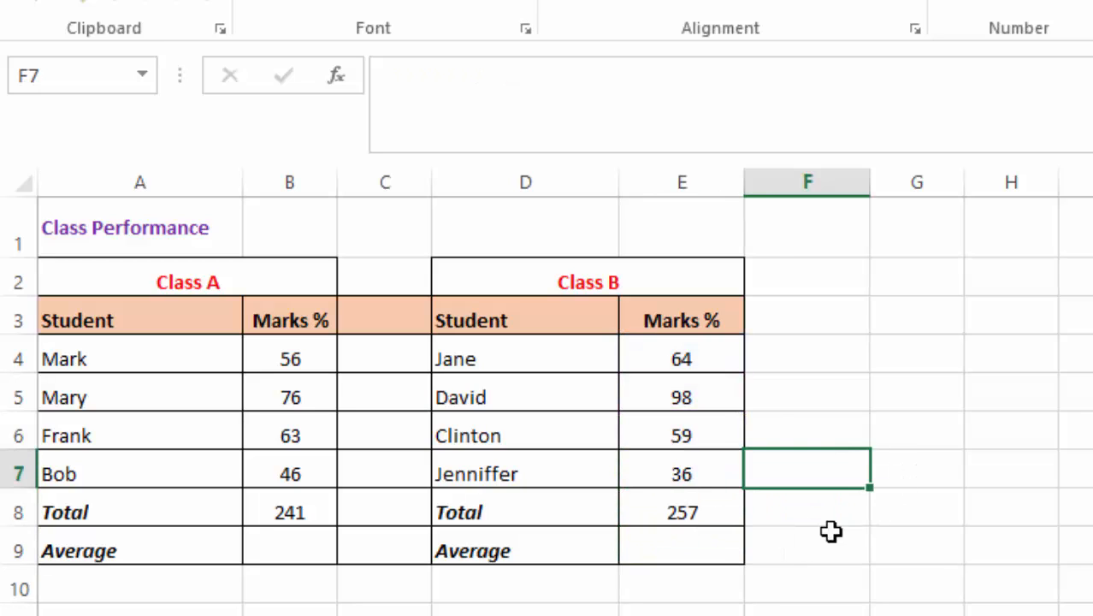
pyautogui.click(909, 355)
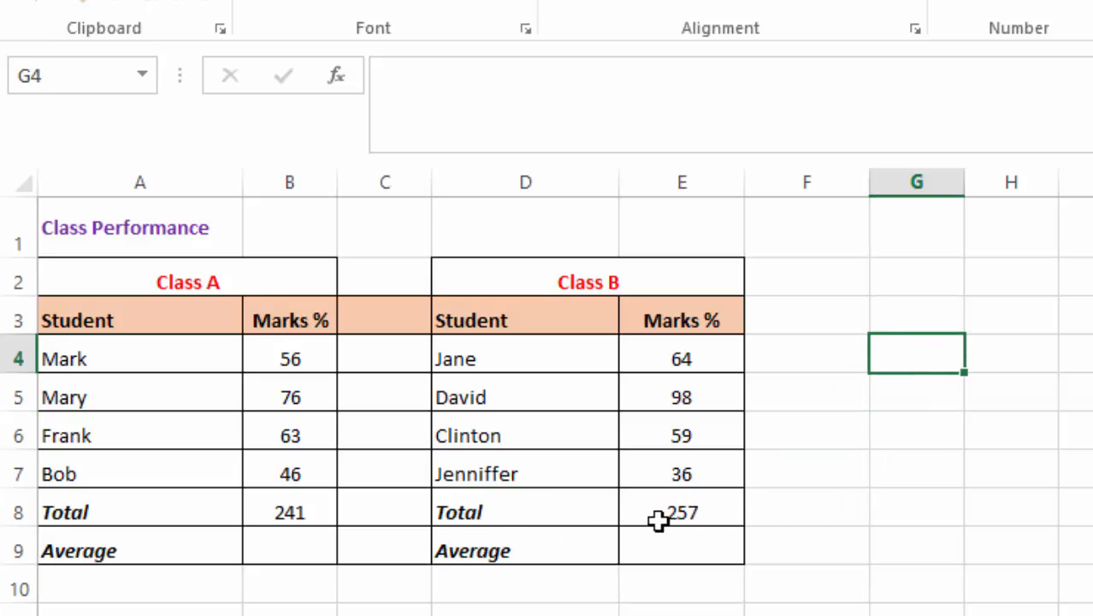
pyautogui.click(291, 509)
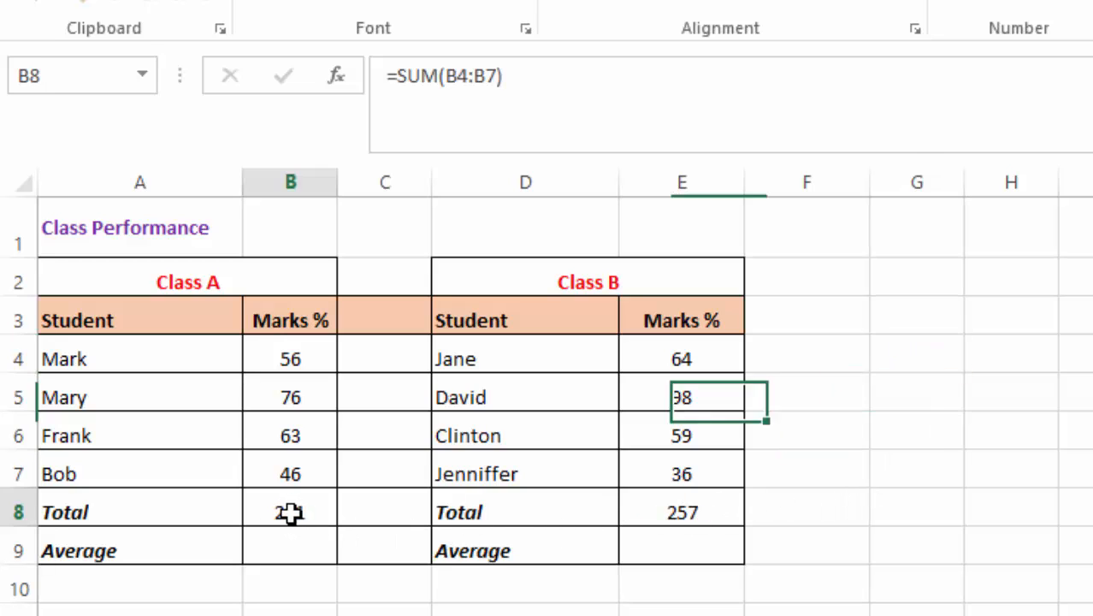
pyautogui.click(689, 511)
pyautogui.click(829, 505)
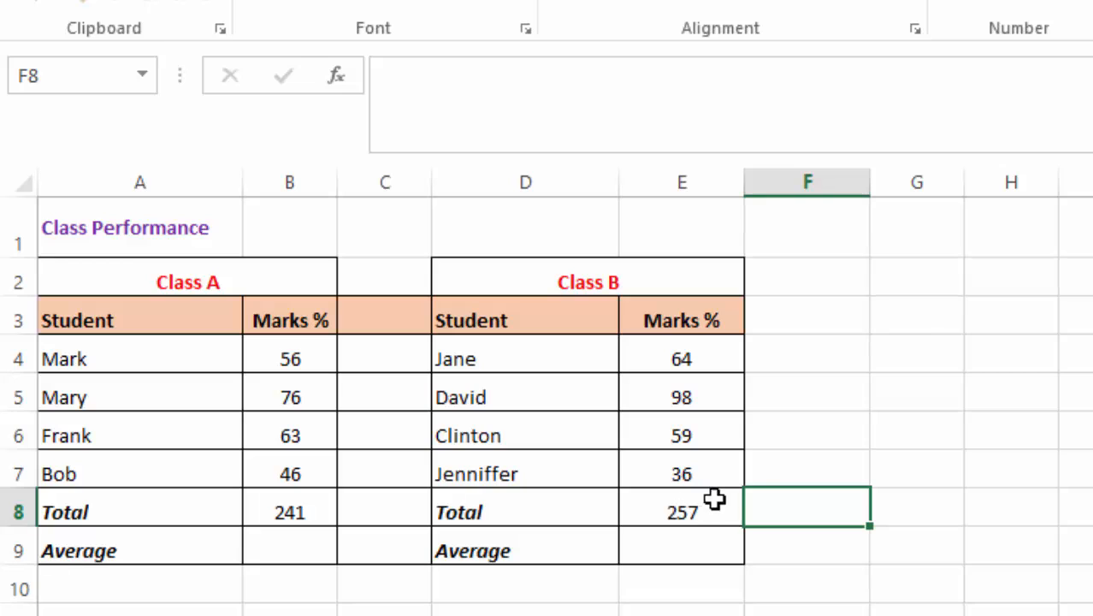
pyautogui.click(677, 512)
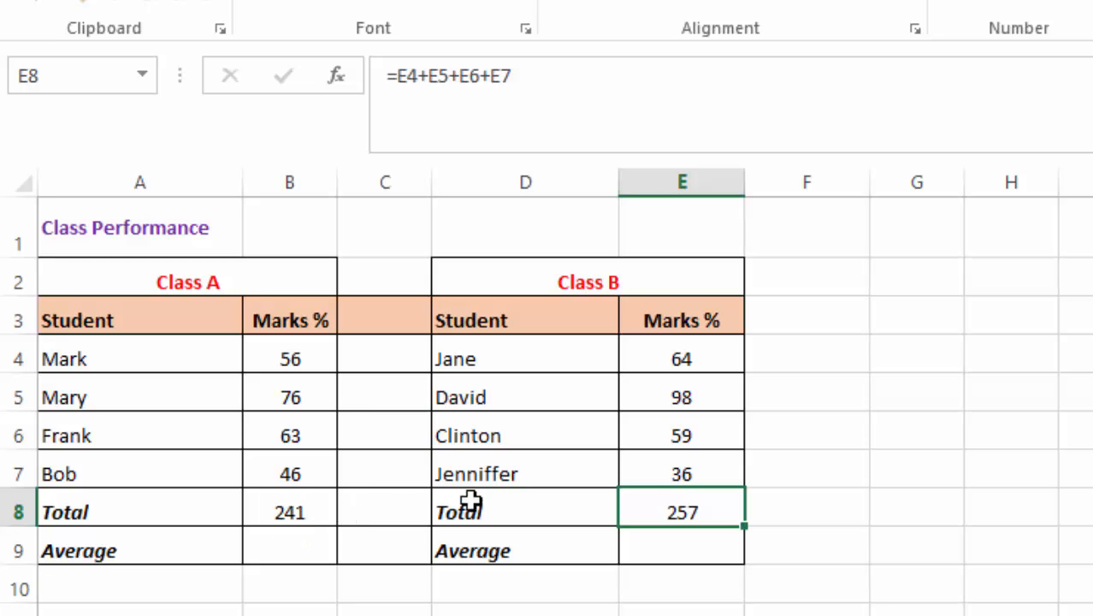
# - Calculate the Class A average in B9 by dividing the total by the number of students with the formula =B8/4
pyautogui.click(976, 460)
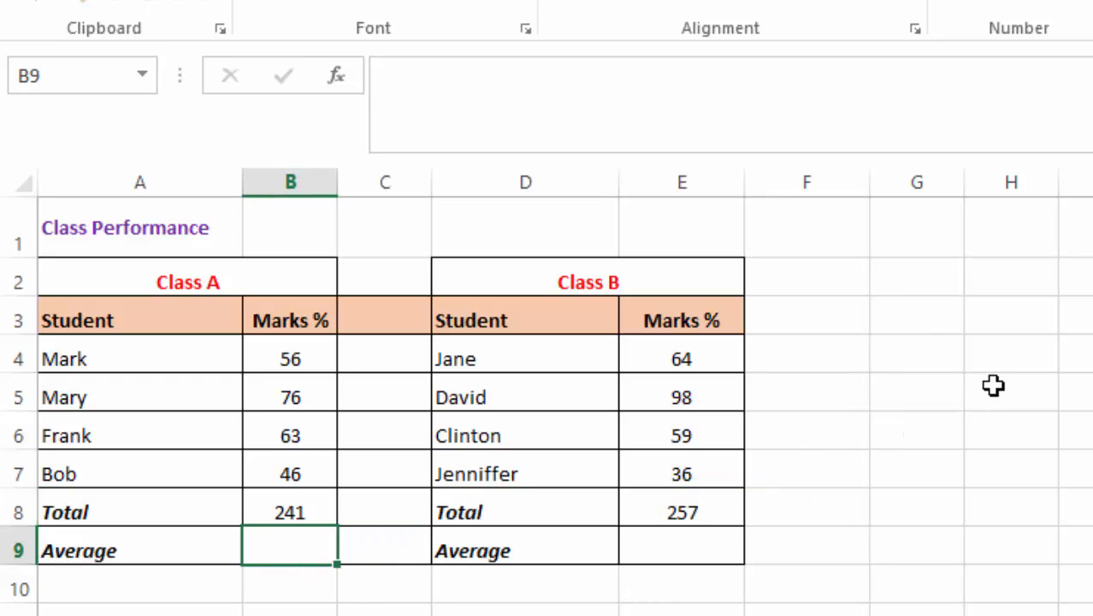
pyautogui.write('=')
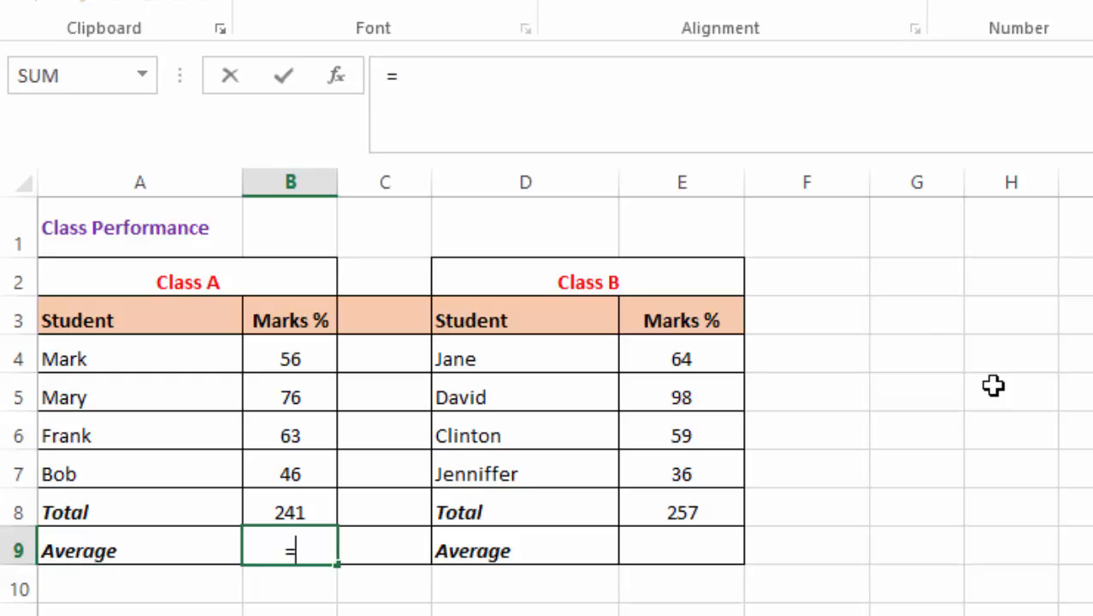
pyautogui.click(281, 511)
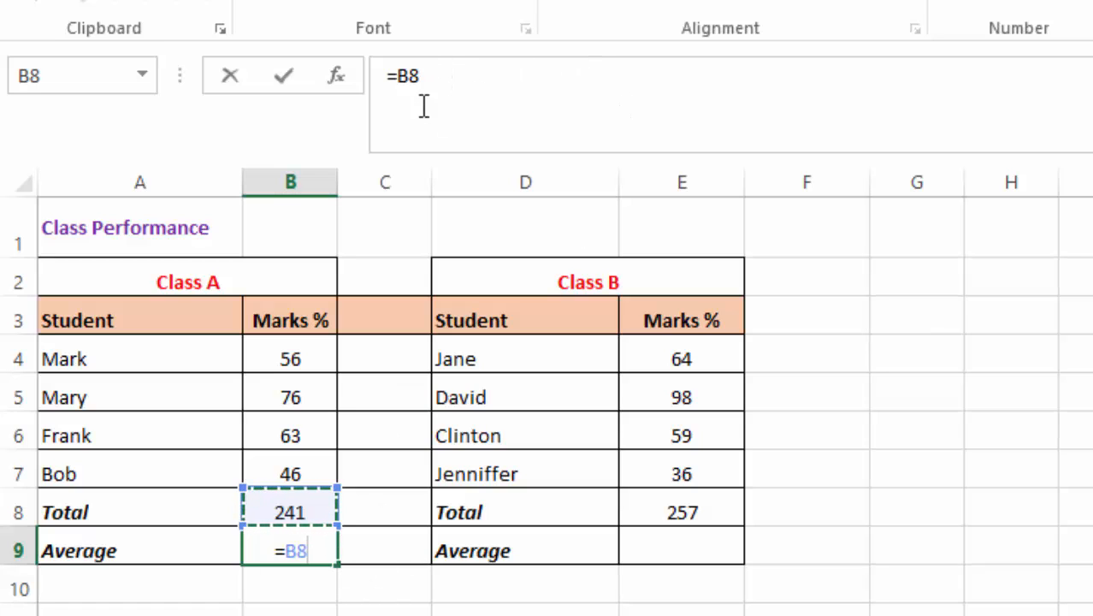
pyautogui.click(444, 75)
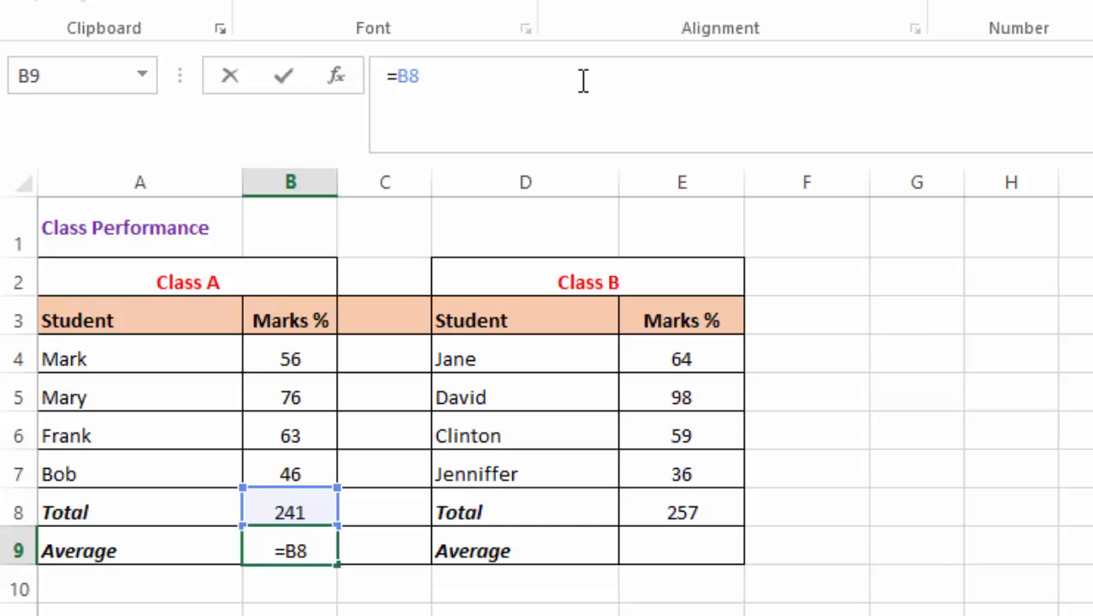
pyautogui.write('/')
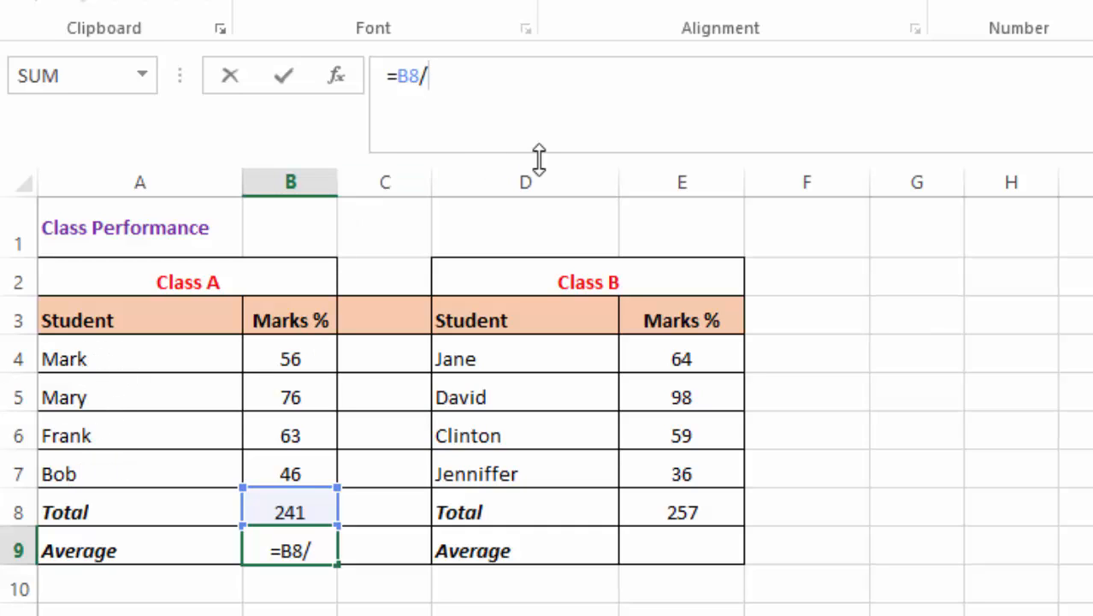
pyautogui.write('4')
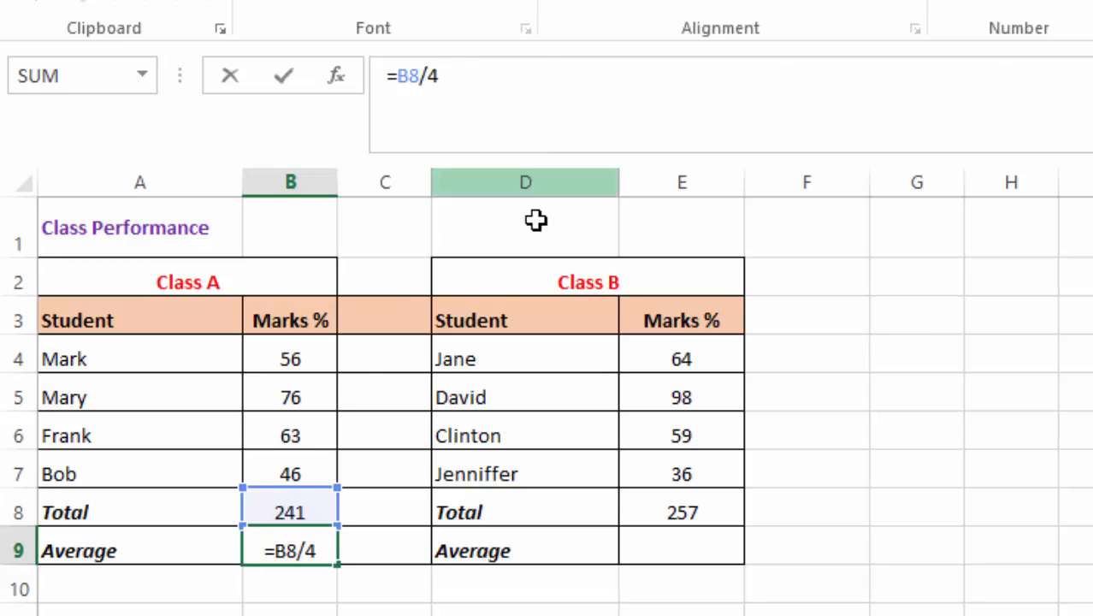
pyautogui.press('Return')
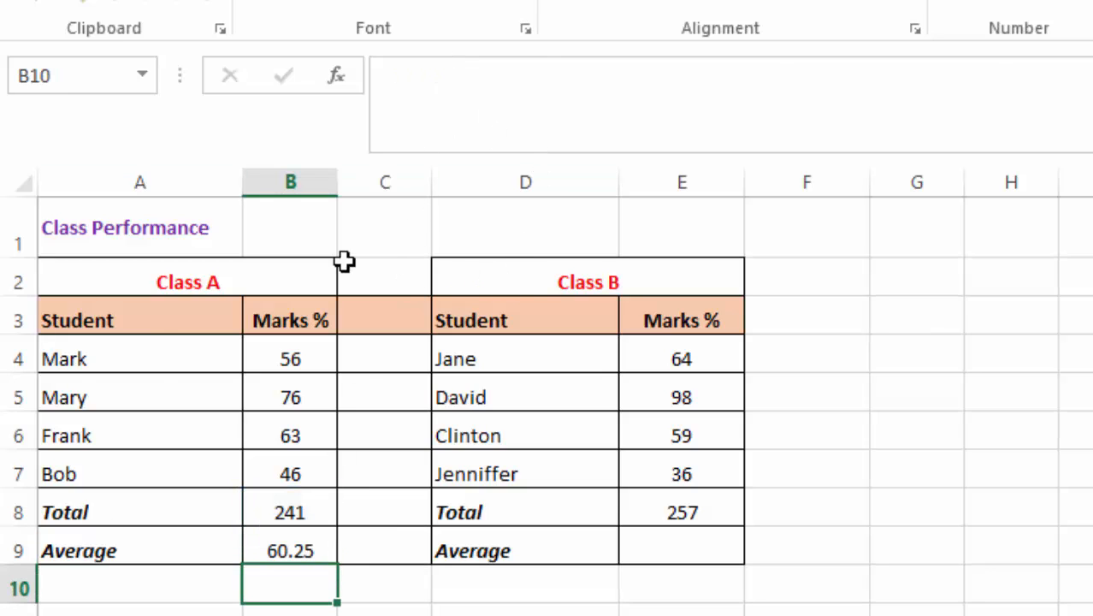
pyautogui.click(284, 549)
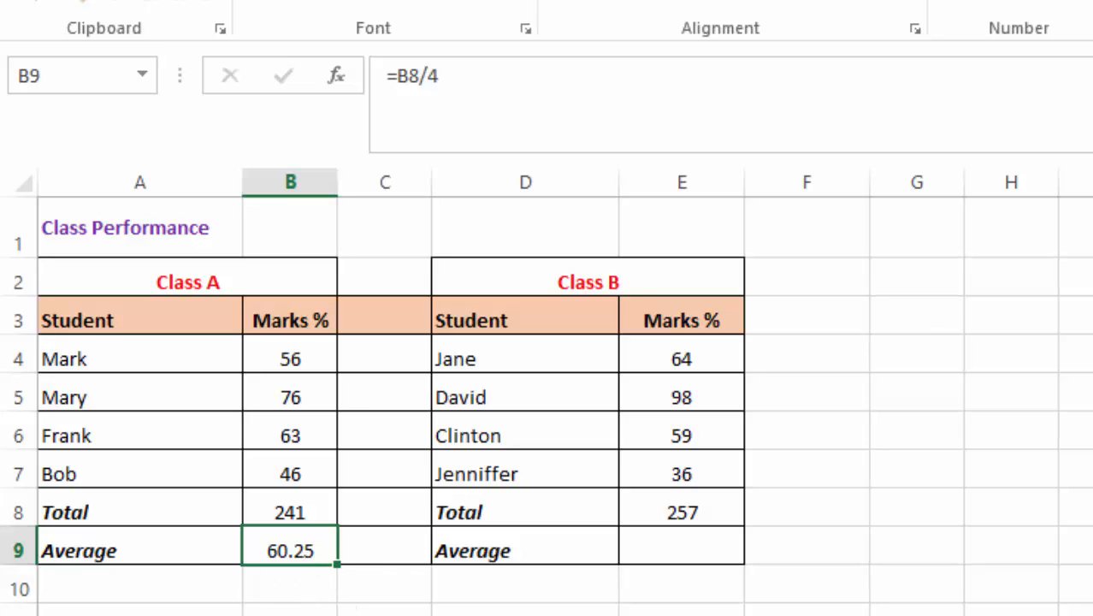
# - Calculate the Class B average in E9 with the formula =AVERAGE(E4:E7)
pyautogui.click(649, 541)
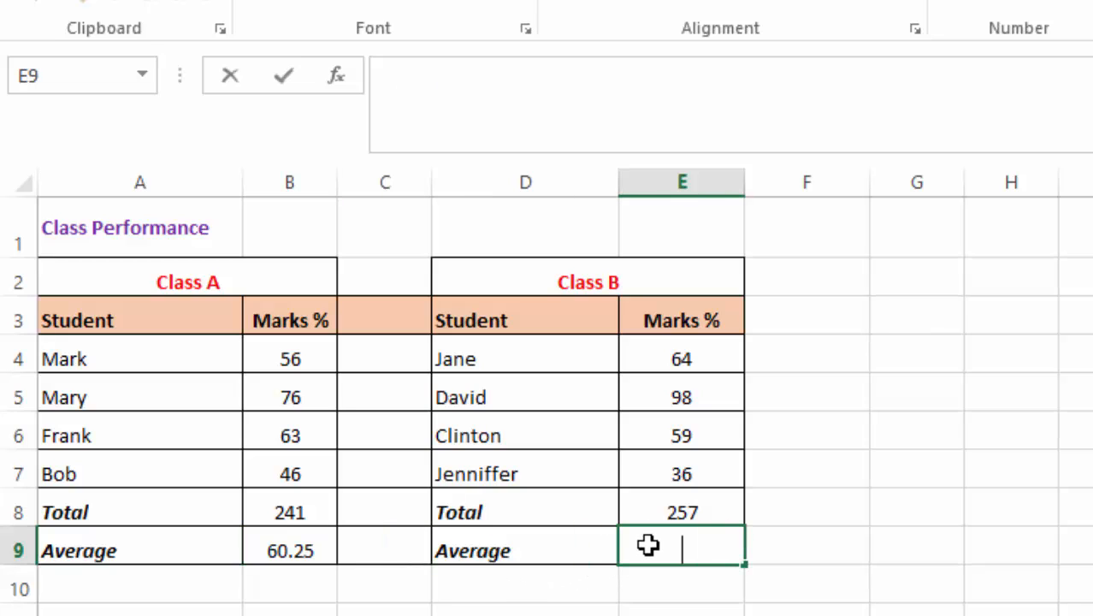
pyautogui.write('=')
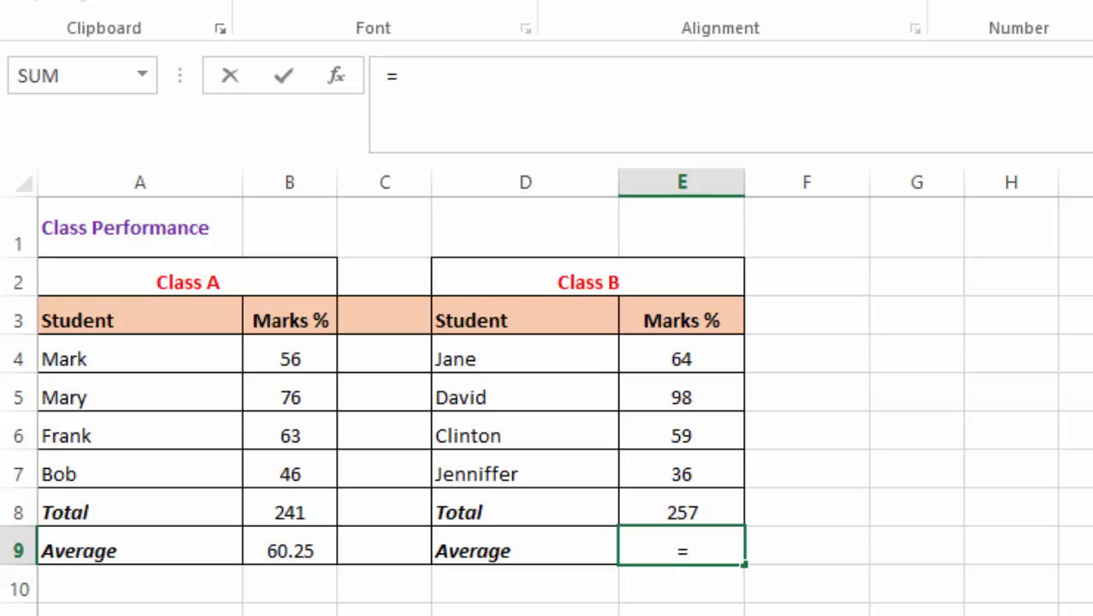
pyautogui.write('A')
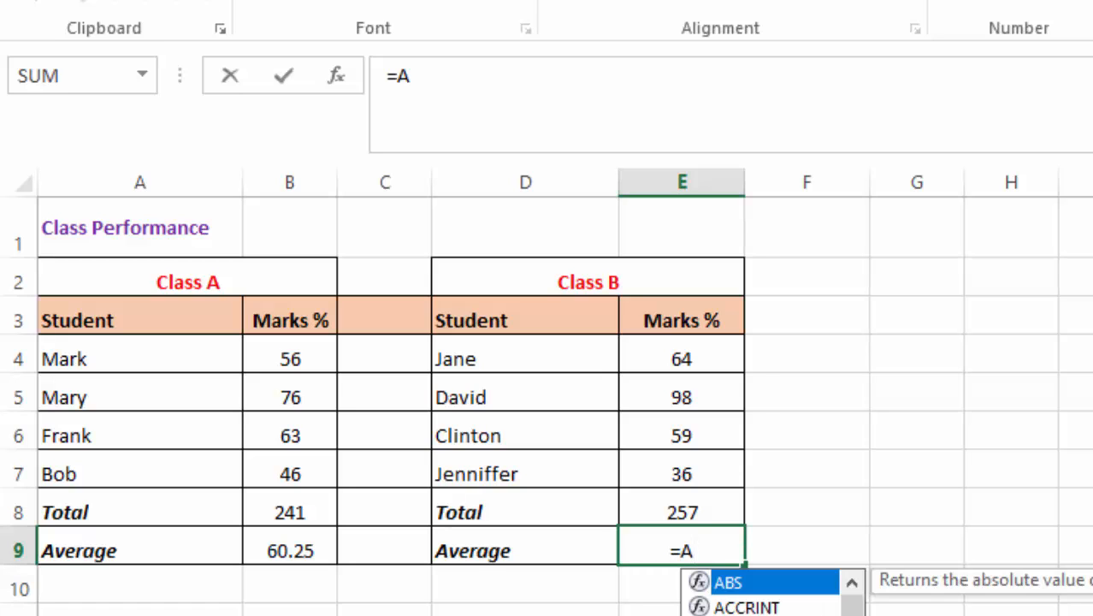
pyautogui.write('VER')
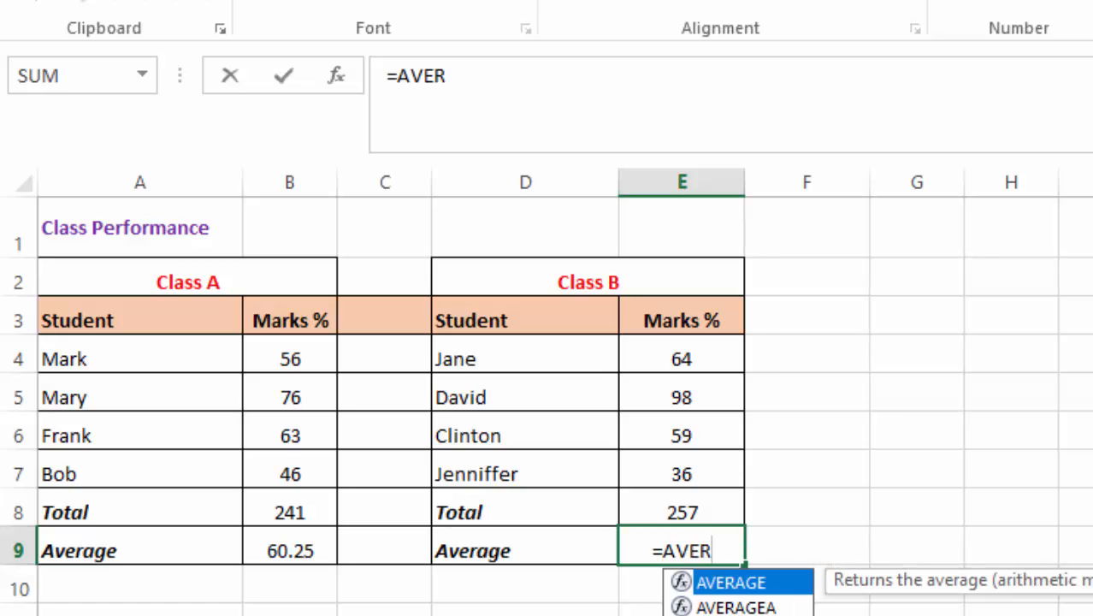
pyautogui.doubleClick(753, 585)
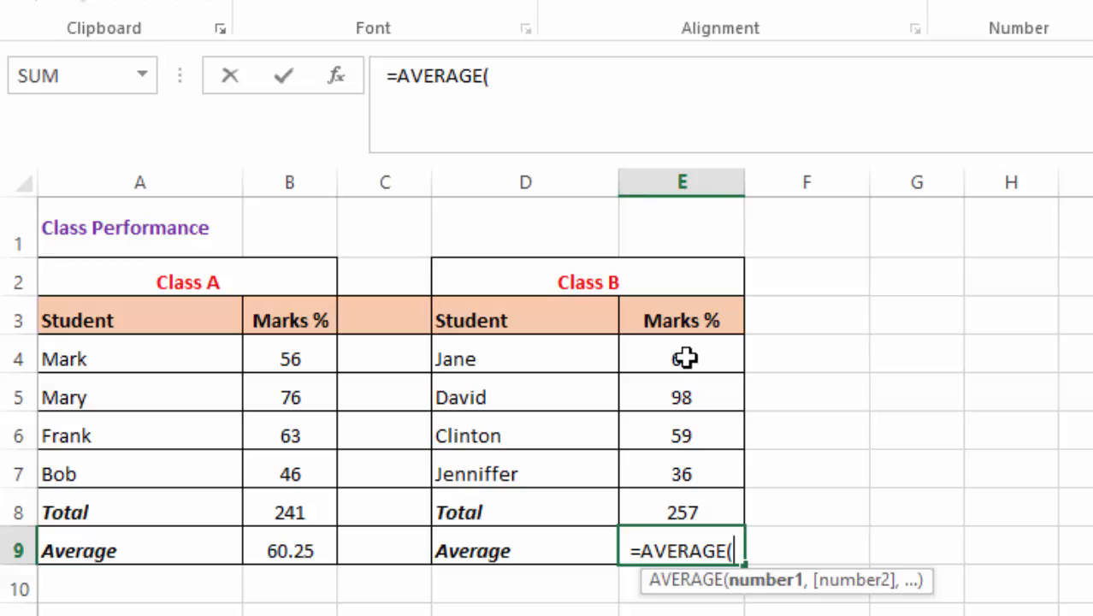
pyautogui.moveTo(689, 359); pyautogui.dragTo(688, 476)
pyautogui.press('Return')
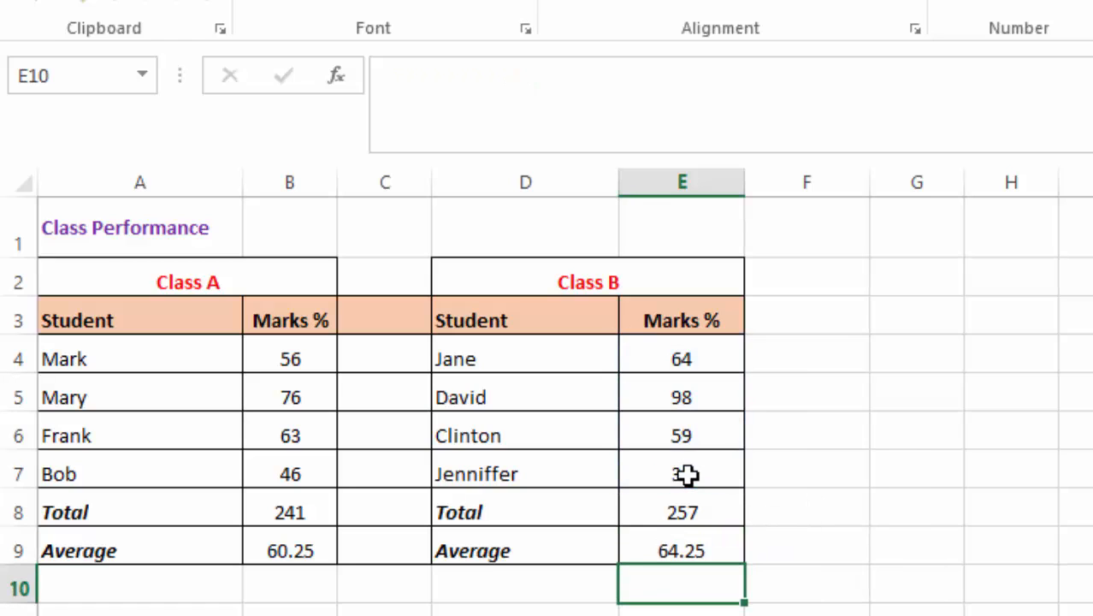
pyautogui.click(890, 577)
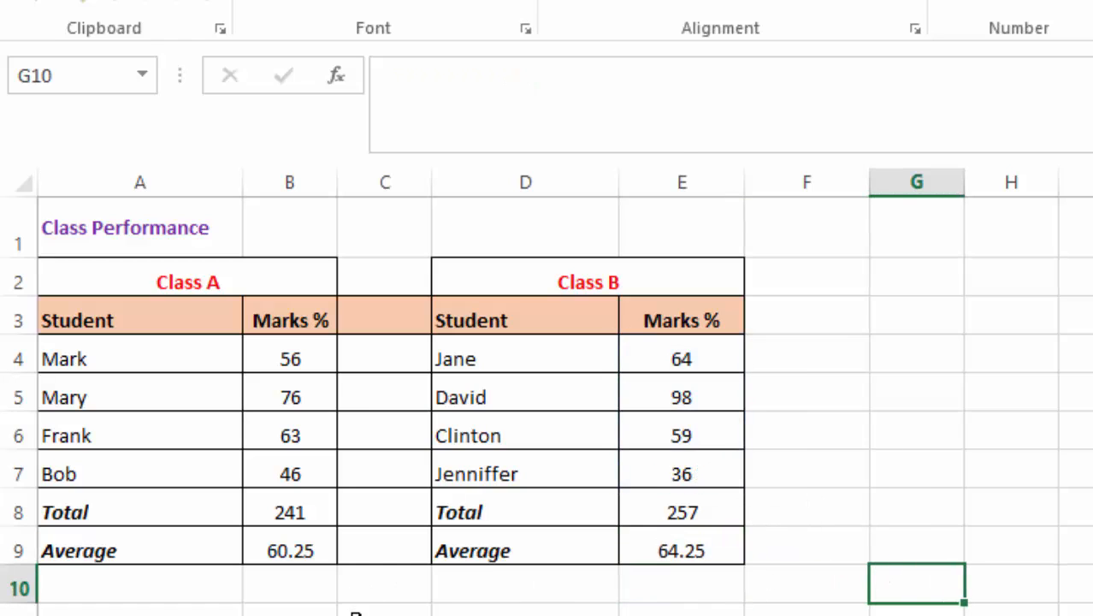
# - Compare the formulas behind the Class A average in B9 and the Class B average in E9
pyautogui.click(325, 554)
pyautogui.click(689, 553)
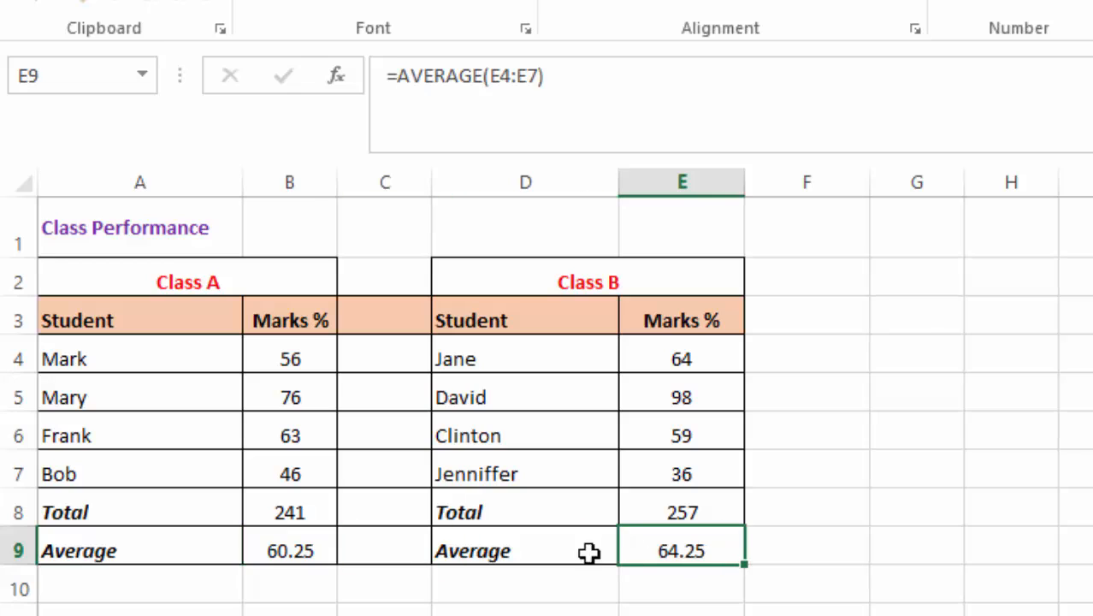
pyautogui.click(264, 552)
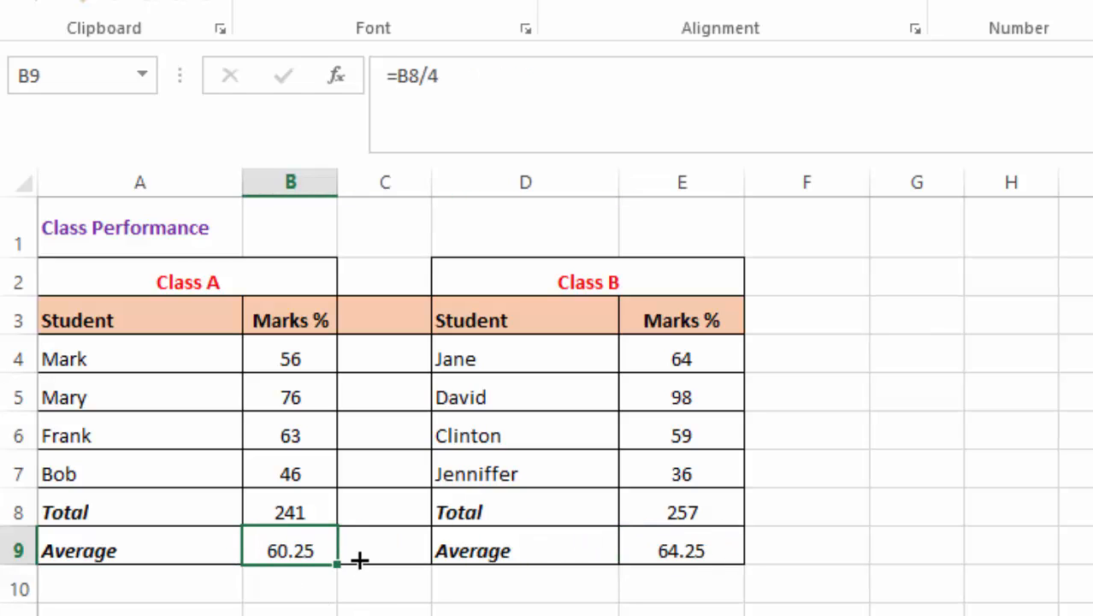
pyautogui.click(693, 553)
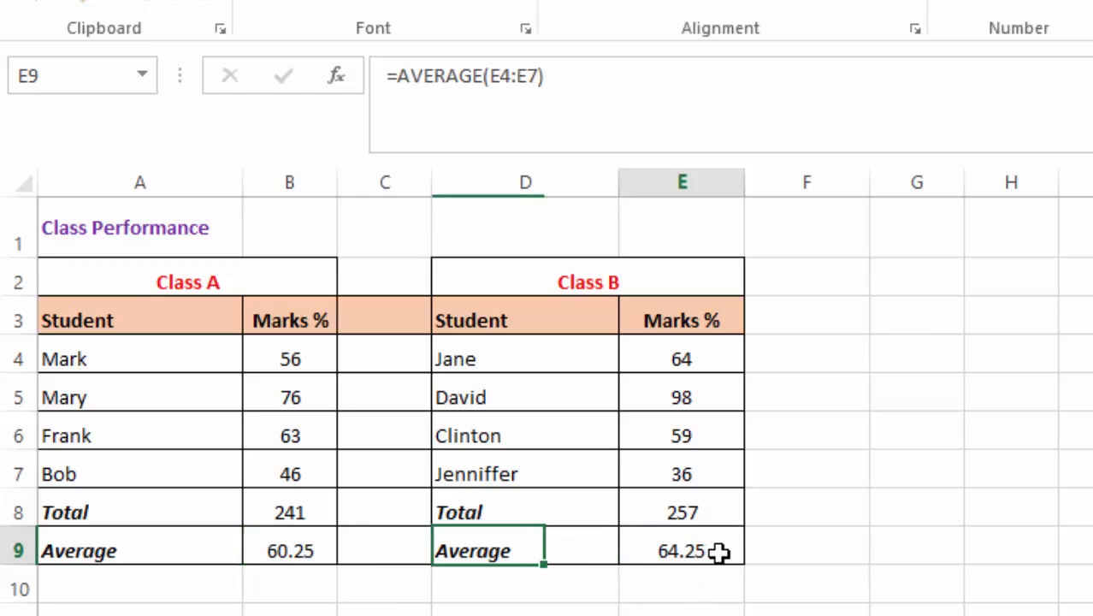
# - Decrease the decimals of the Class A average in B9 by two places so it displays as a whole number
pyautogui.click(295, 555)
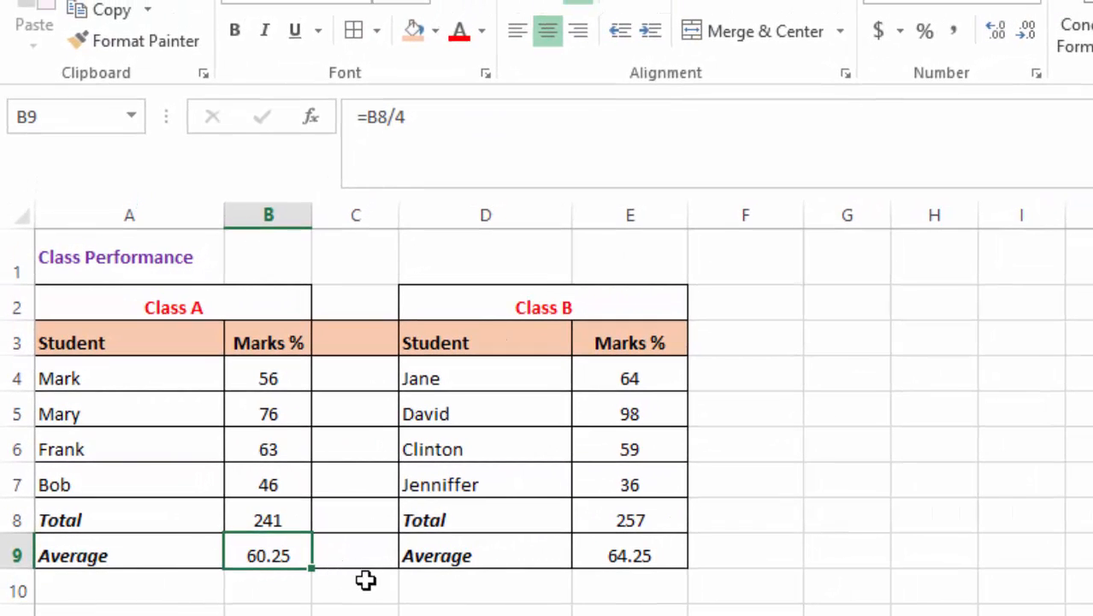
pyautogui.click(1031, 28)
pyautogui.click(1031, 29)
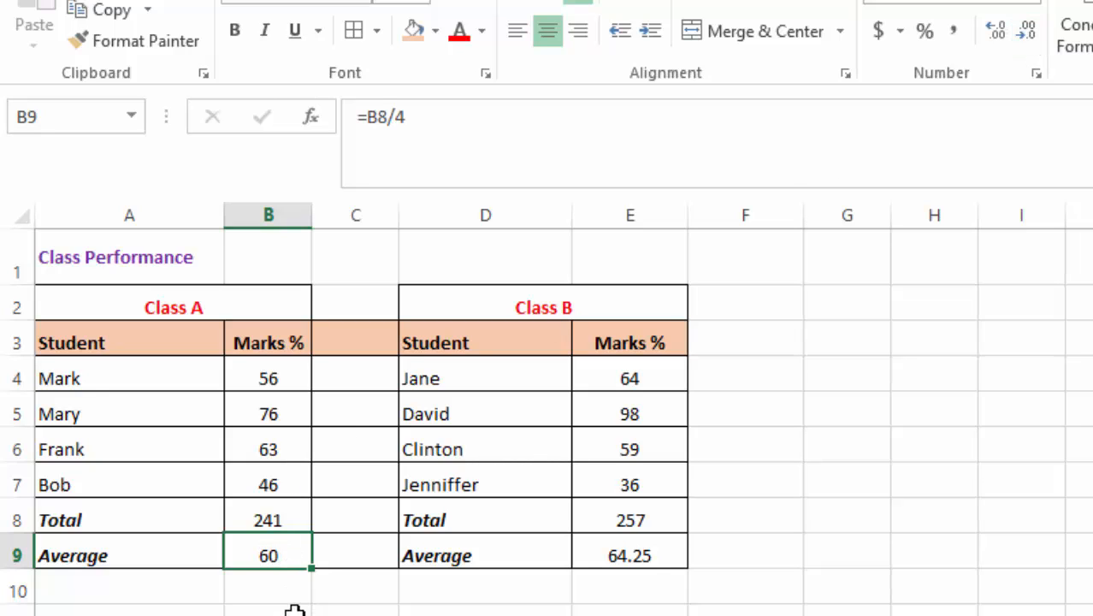
pyautogui.click(274, 589)
pyautogui.click(275, 555)
pyautogui.click(273, 596)
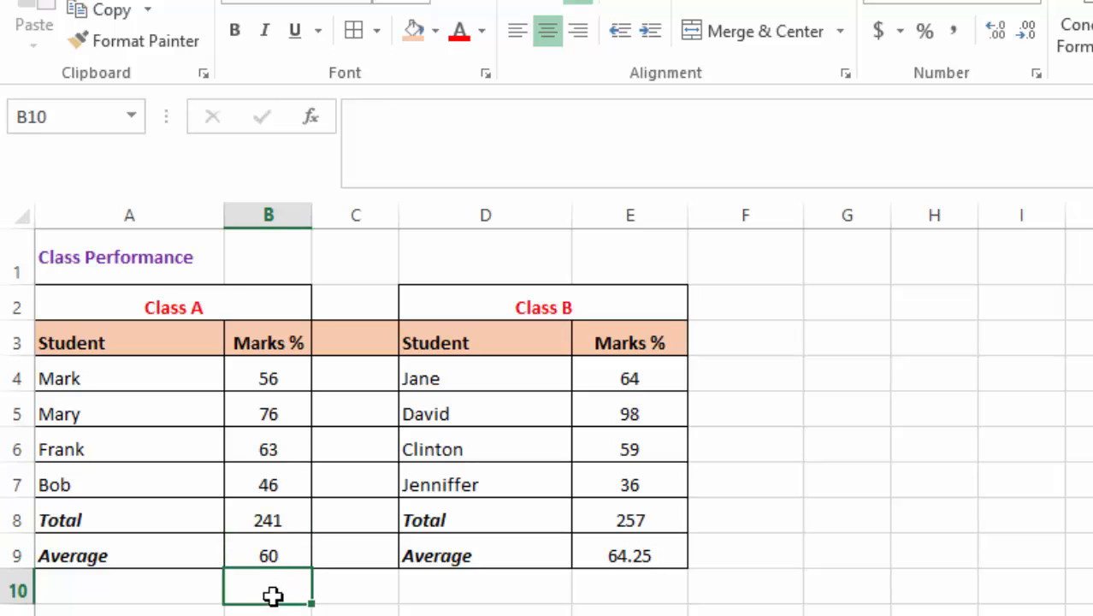
pyautogui.click(838, 524)
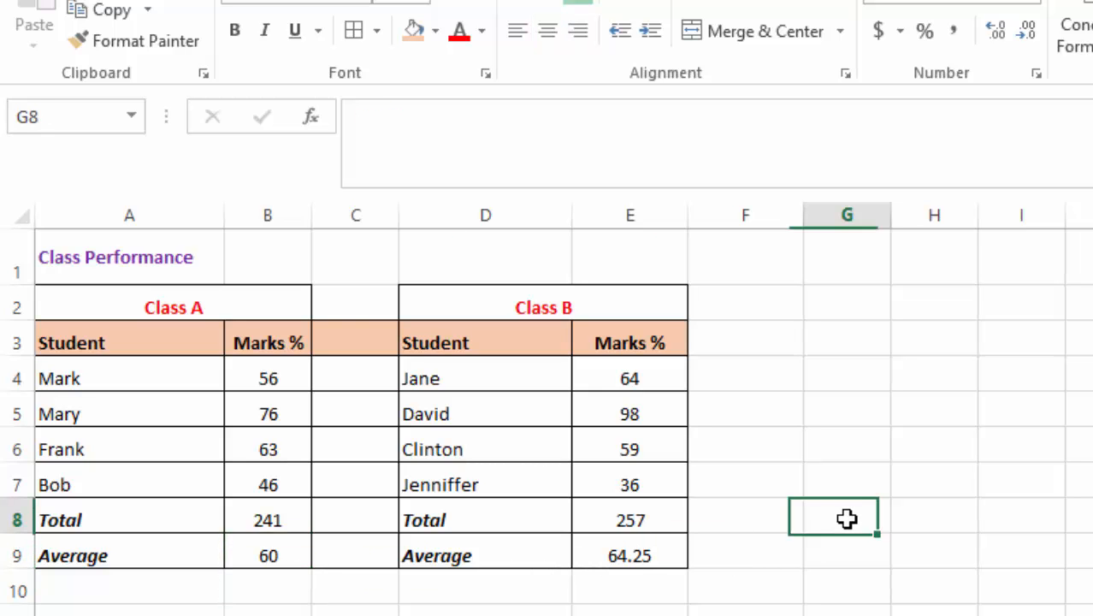
# - Format the Class B average in E9 to display without decimal places
pyautogui.click(614, 557)
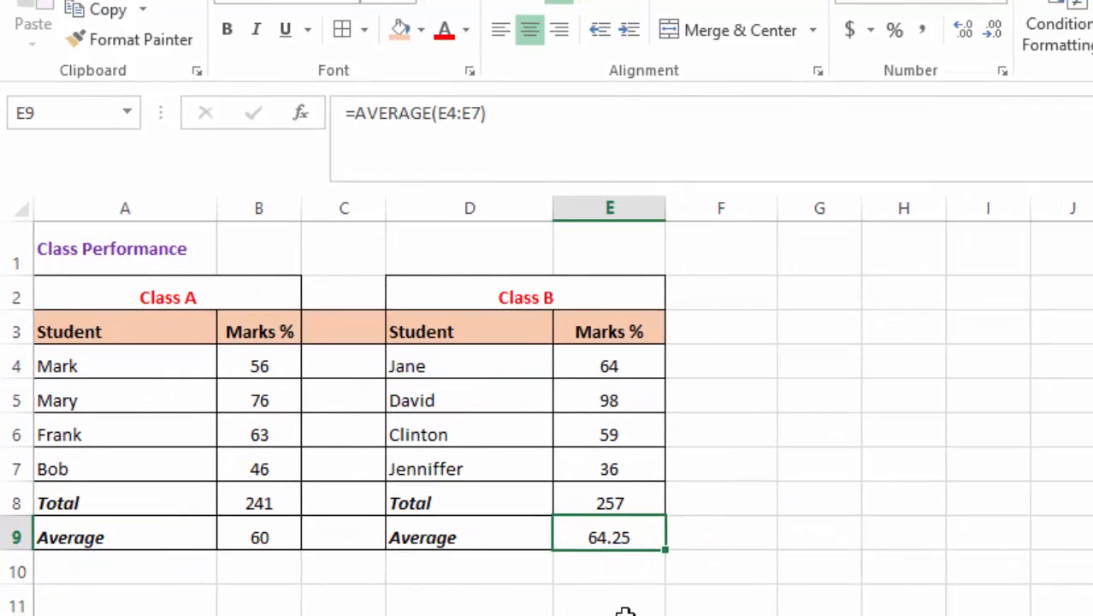
pyautogui.click(994, 31)
pyautogui.click(994, 31)
pyautogui.click(994, 31)
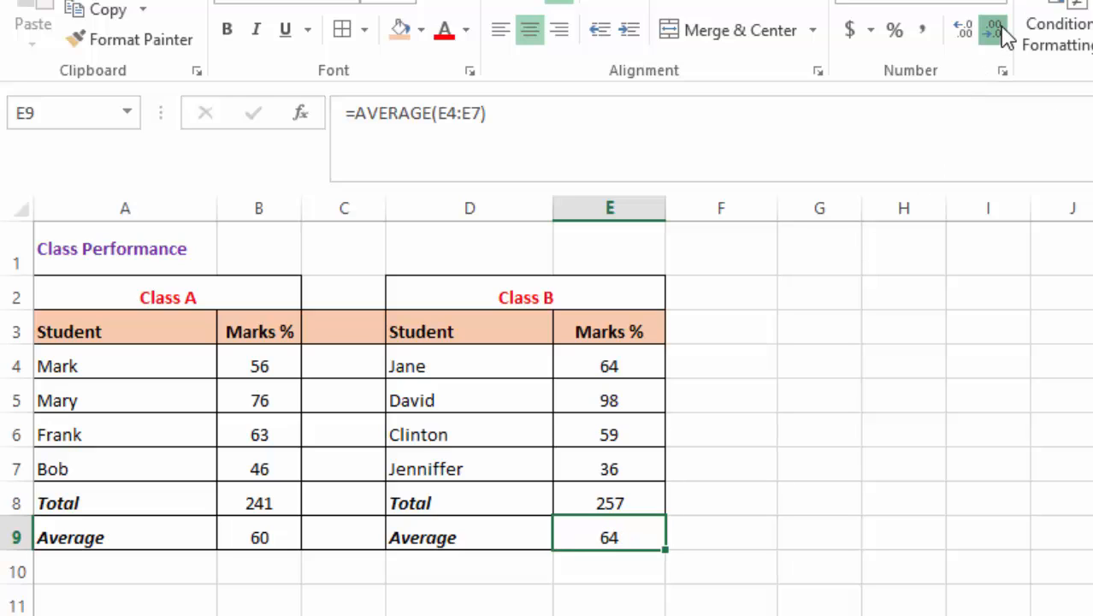
pyautogui.click(781, 524)
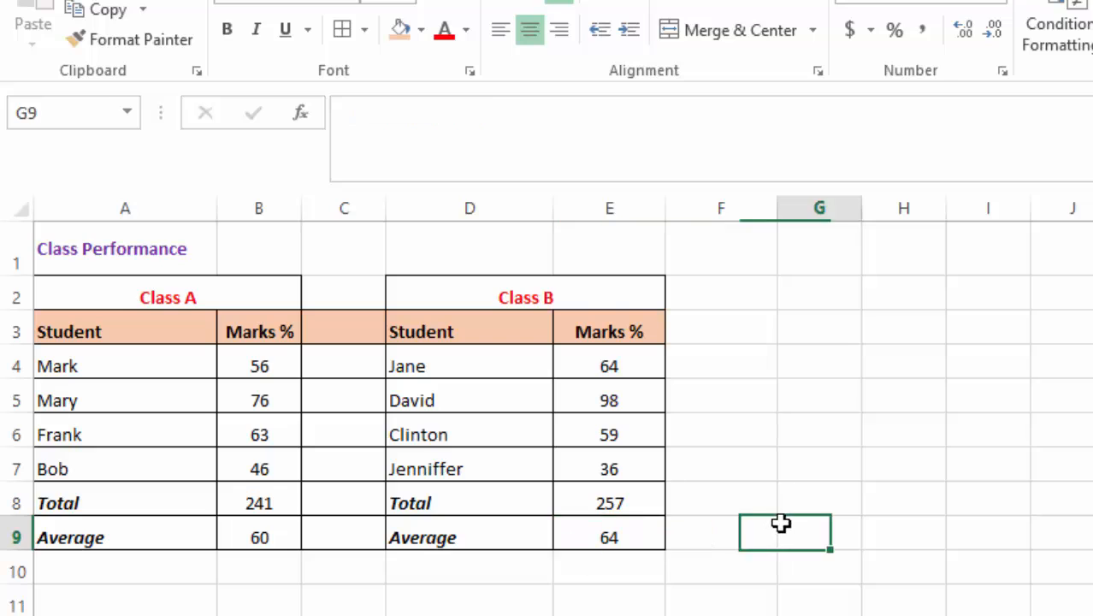
# - Review the totals and averages of Class A and Class B to compare how the two classes performed
pyautogui.click(609, 615)
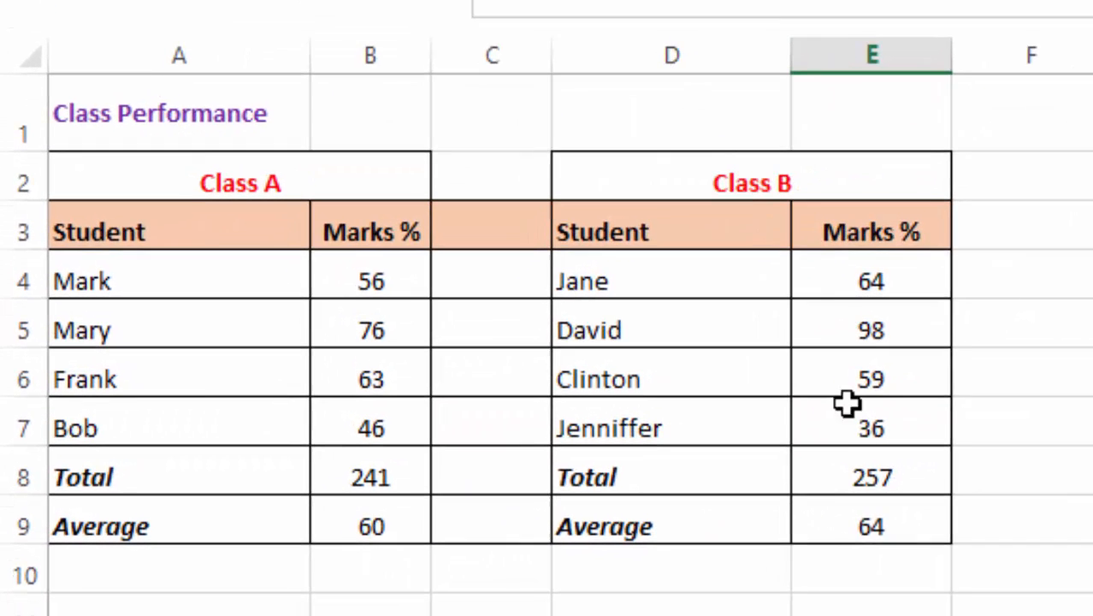
pyautogui.click(881, 525)
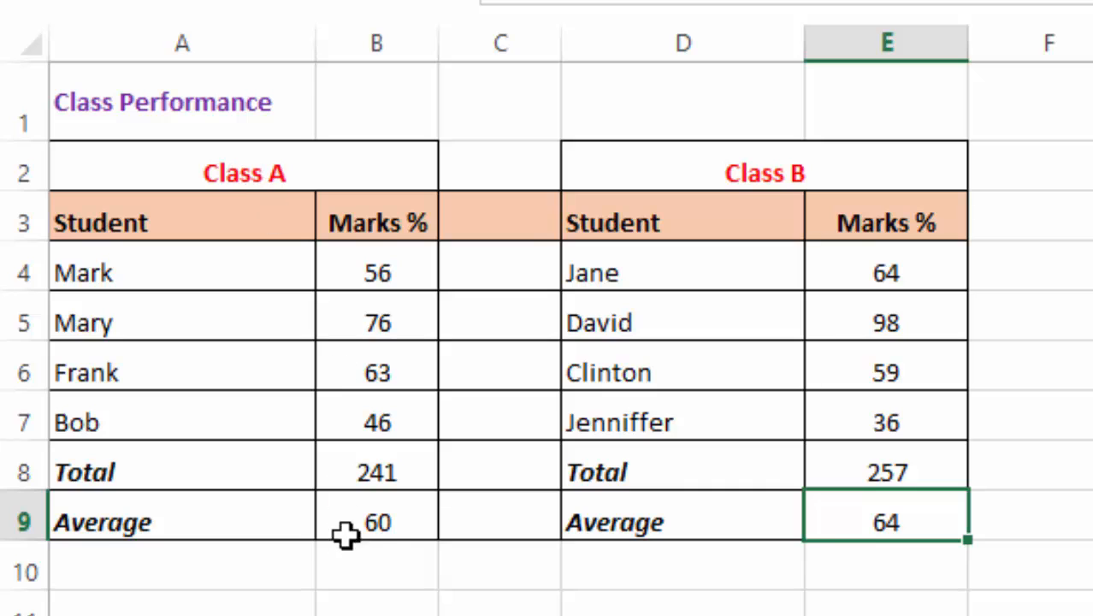
pyautogui.click(381, 521)
pyautogui.click(1092, 423)
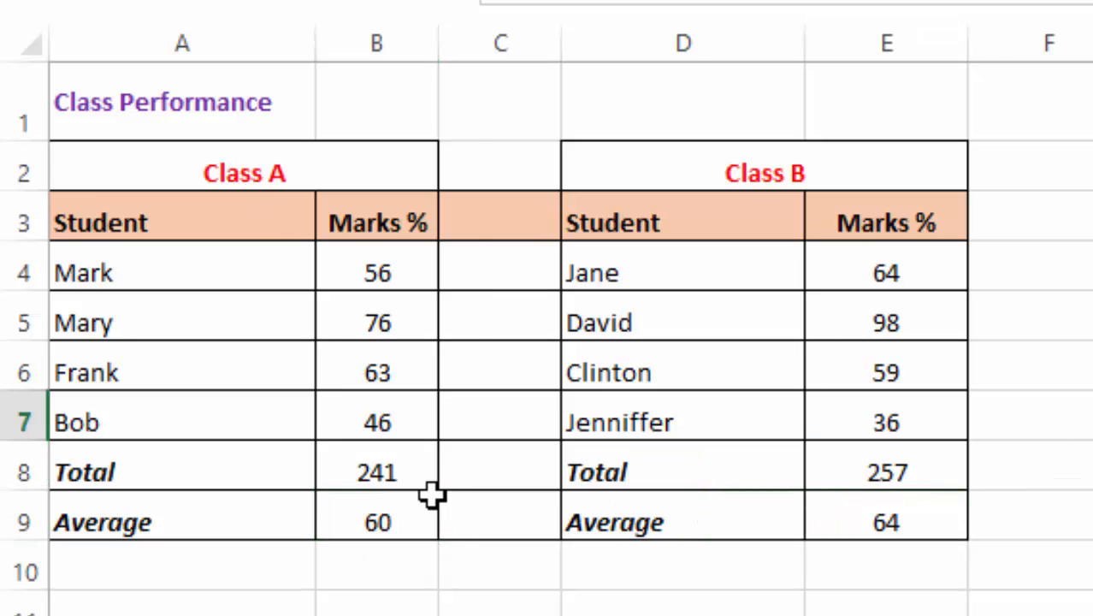
pyautogui.click(381, 472)
pyautogui.click(380, 518)
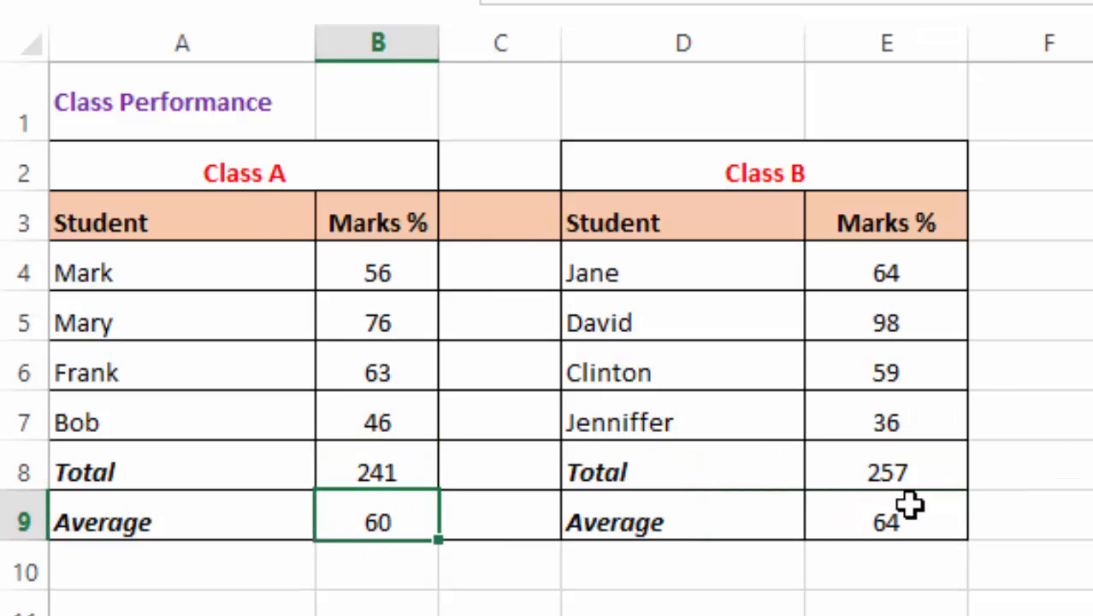
pyautogui.click(886, 468)
pyautogui.click(1082, 476)
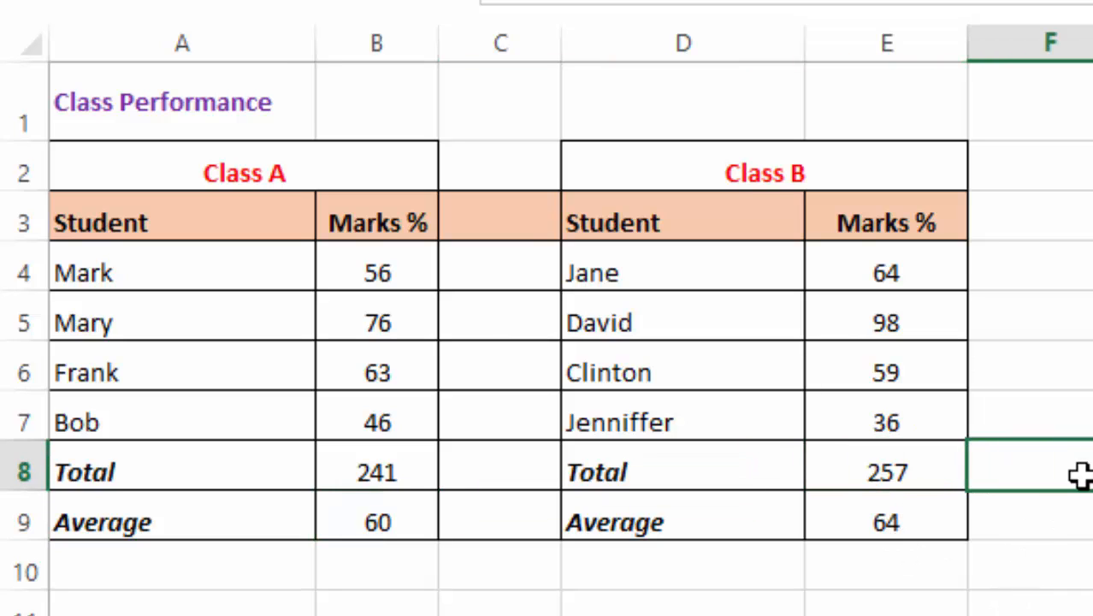
pyautogui.click(1036, 607)
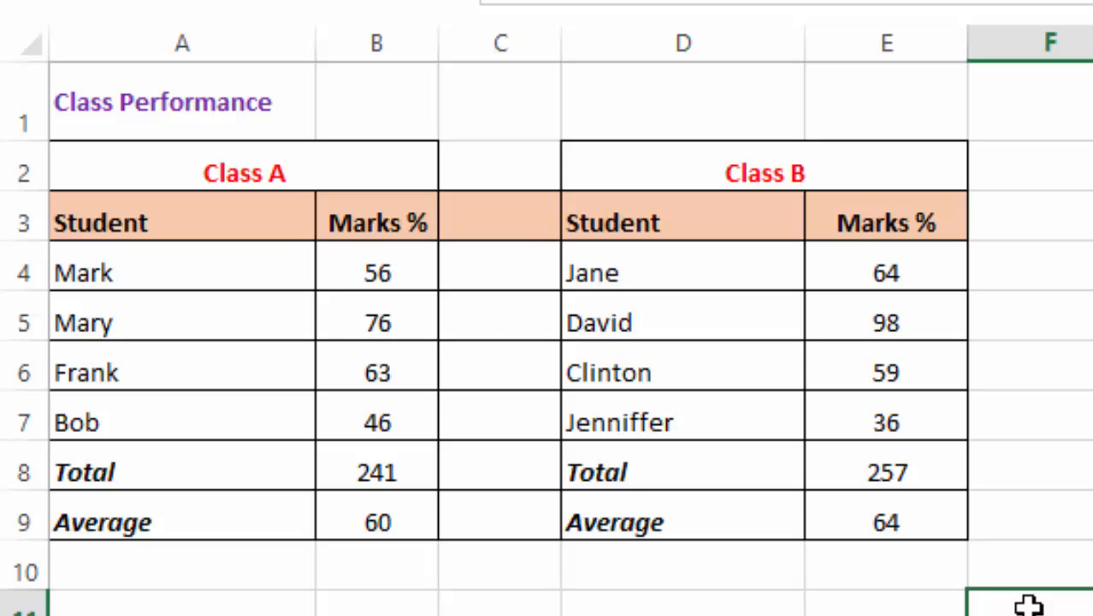
pyautogui.click(886, 609)
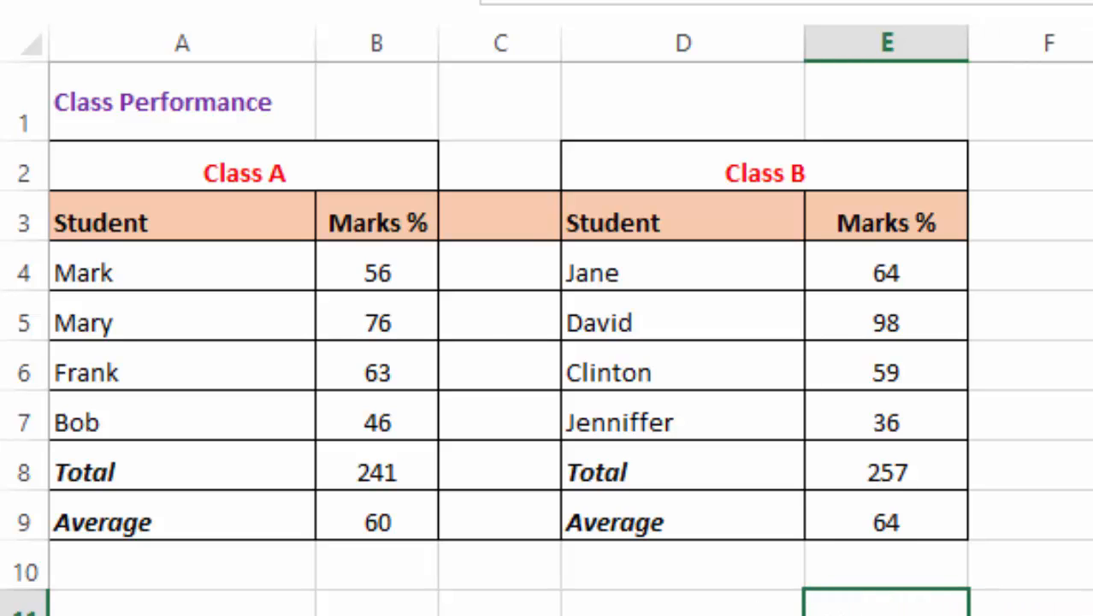
pyautogui.click(1050, 606)
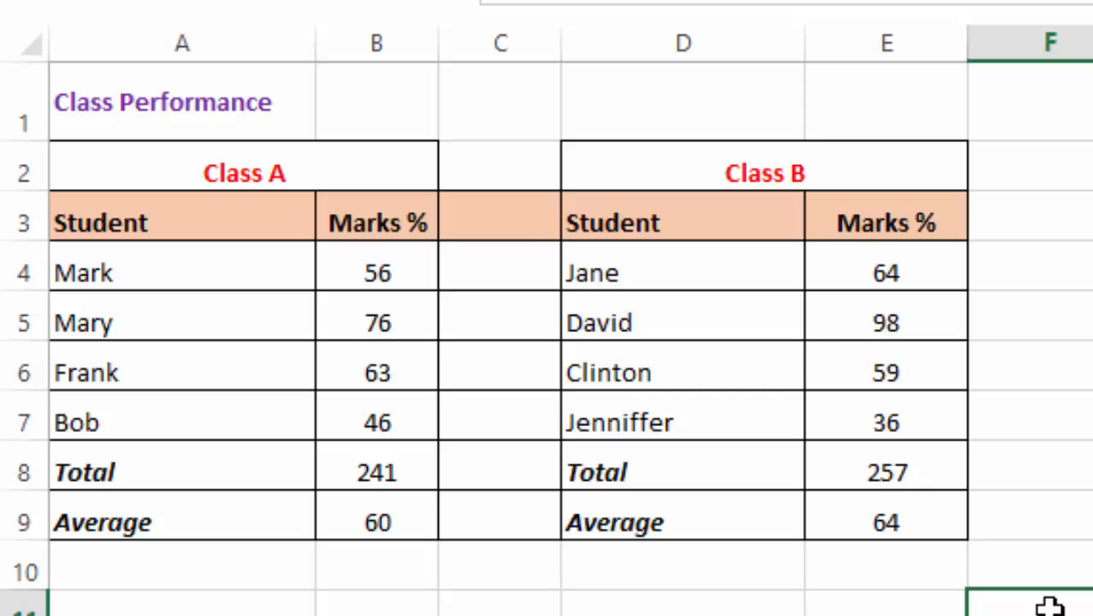